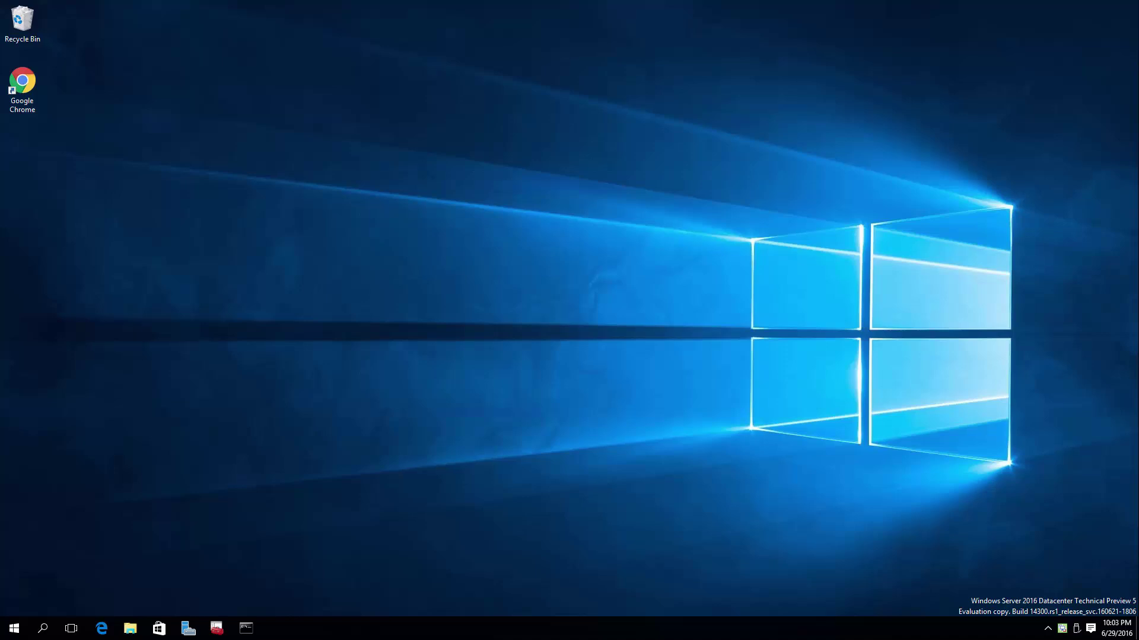
Check the Veeam backup status, then open Disk Management and leave both new disks uninitialized.
double_click(1062, 629)
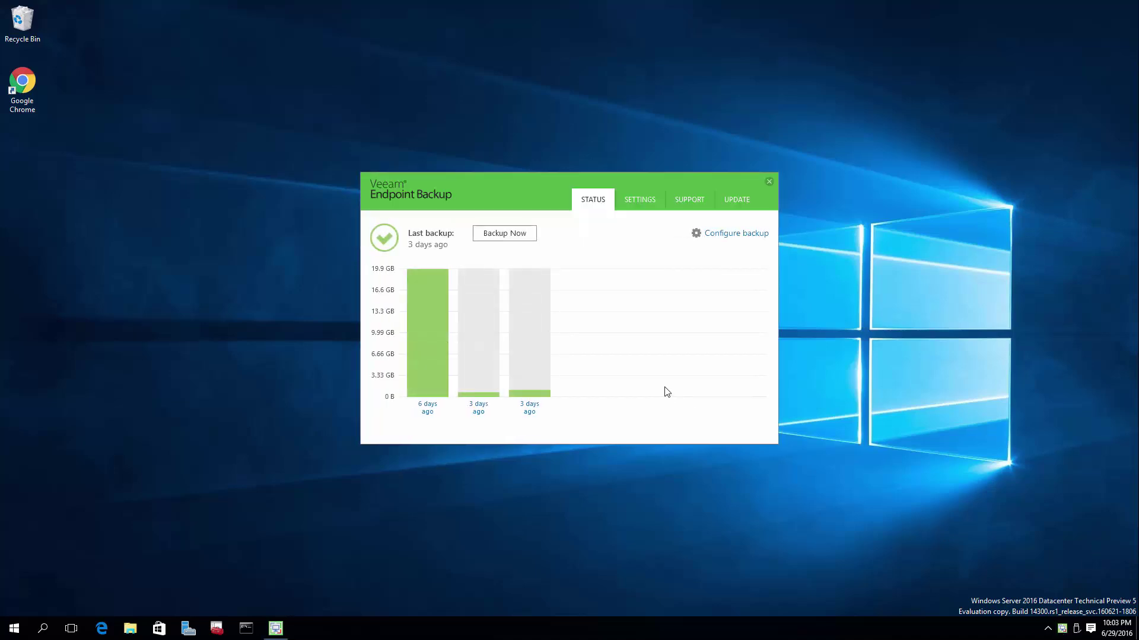
click(769, 182)
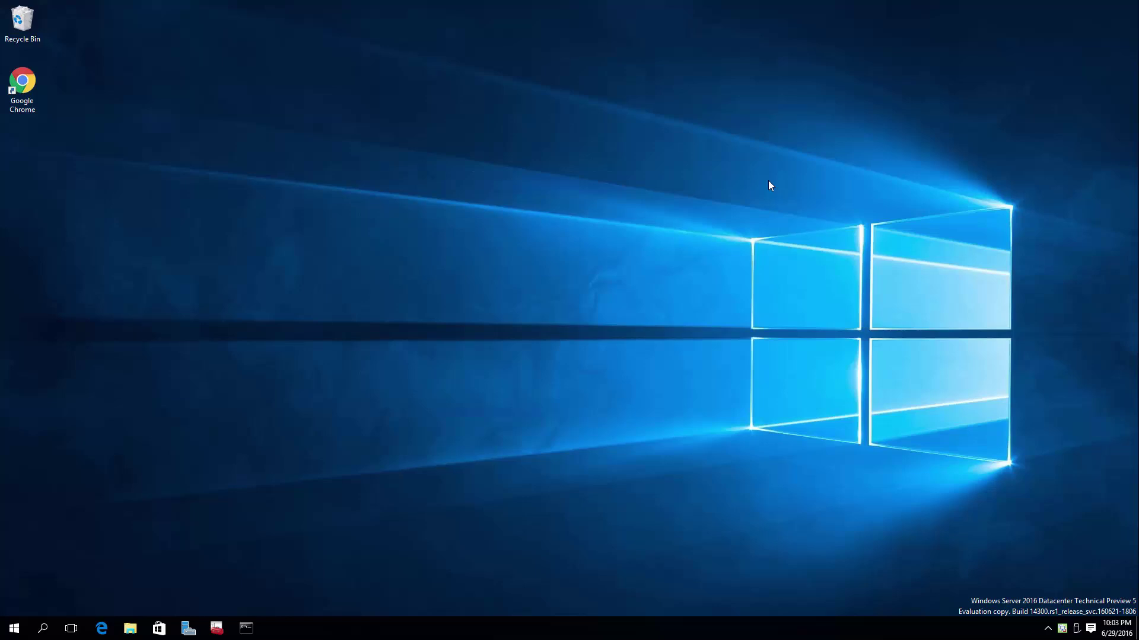
click(198, 629)
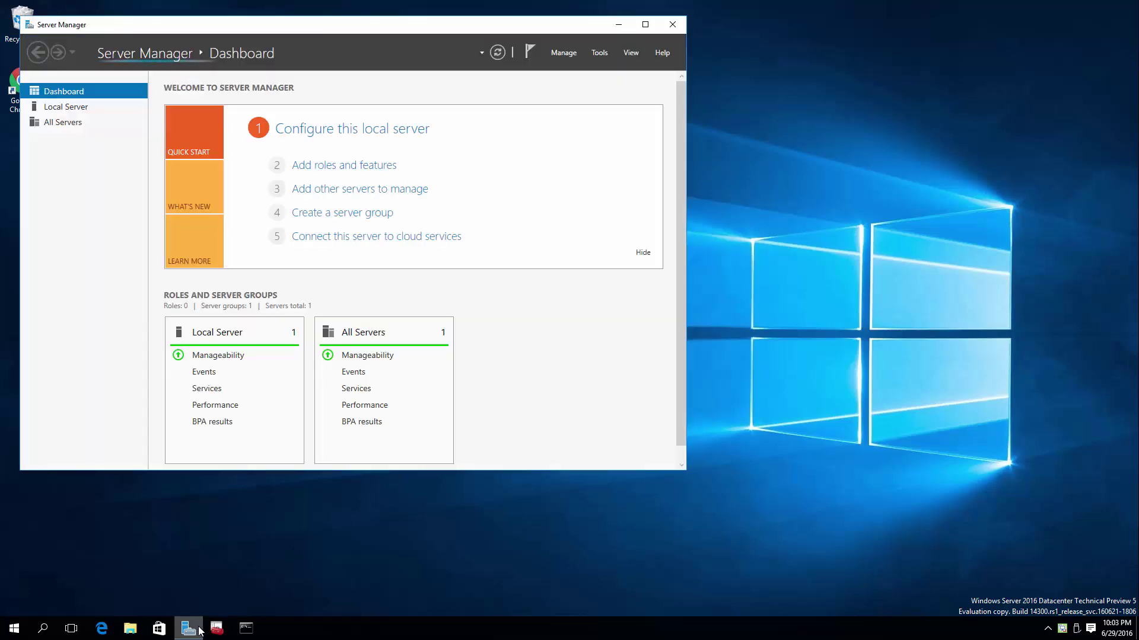
right_click(14, 628)
click(66, 416)
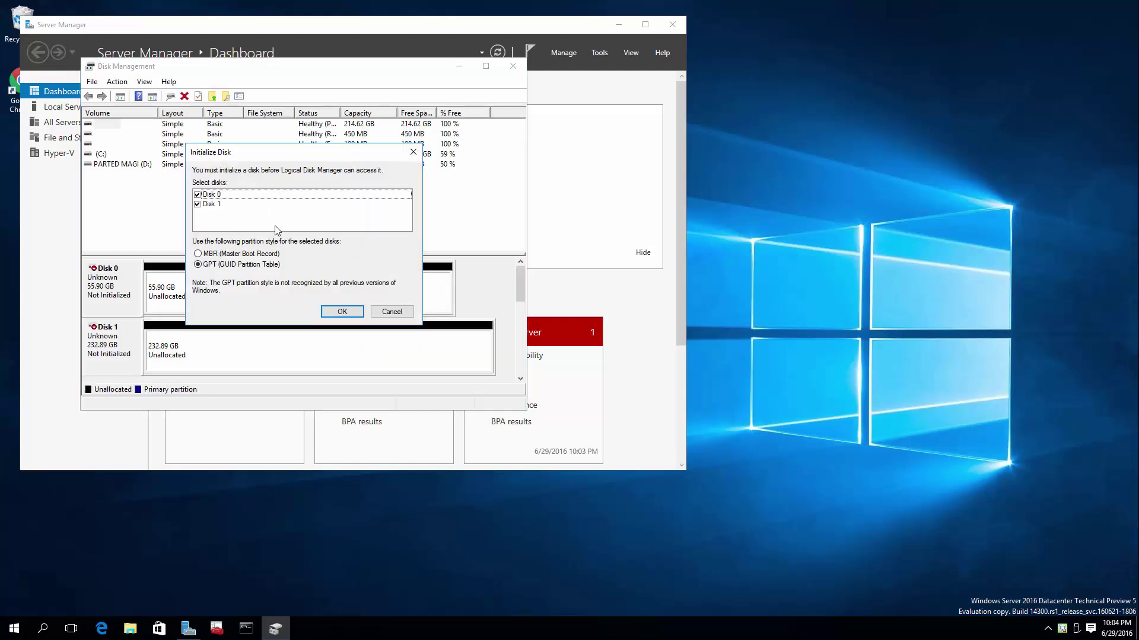
click(393, 314)
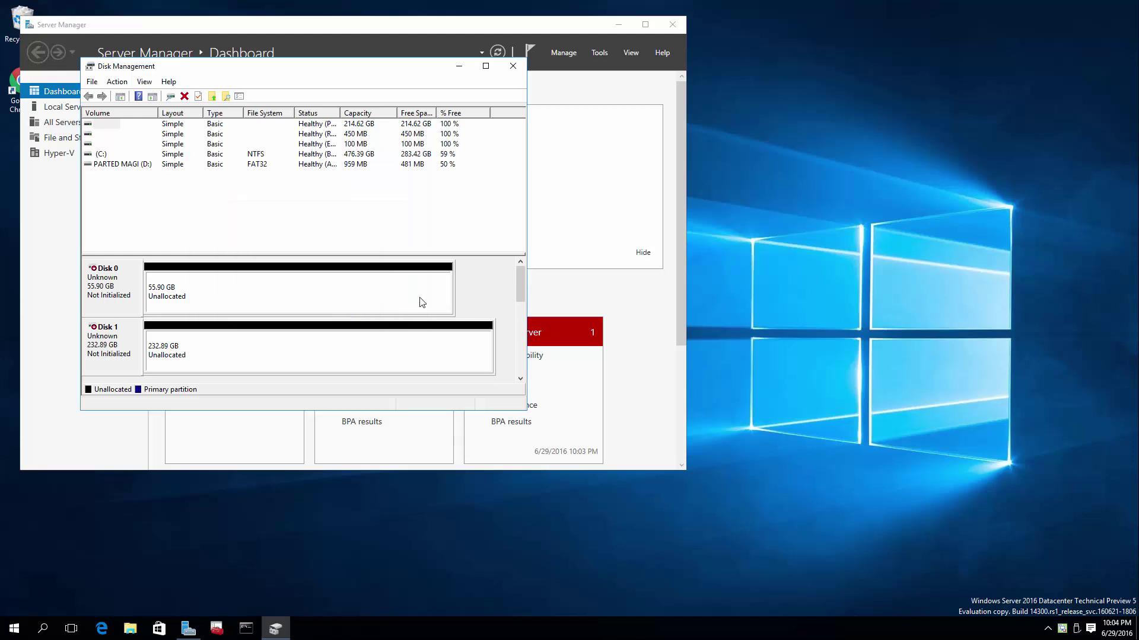
List disks under File and Storage Services with a widened Name column and select Samsung SSD 840 EVO.
click(513, 67)
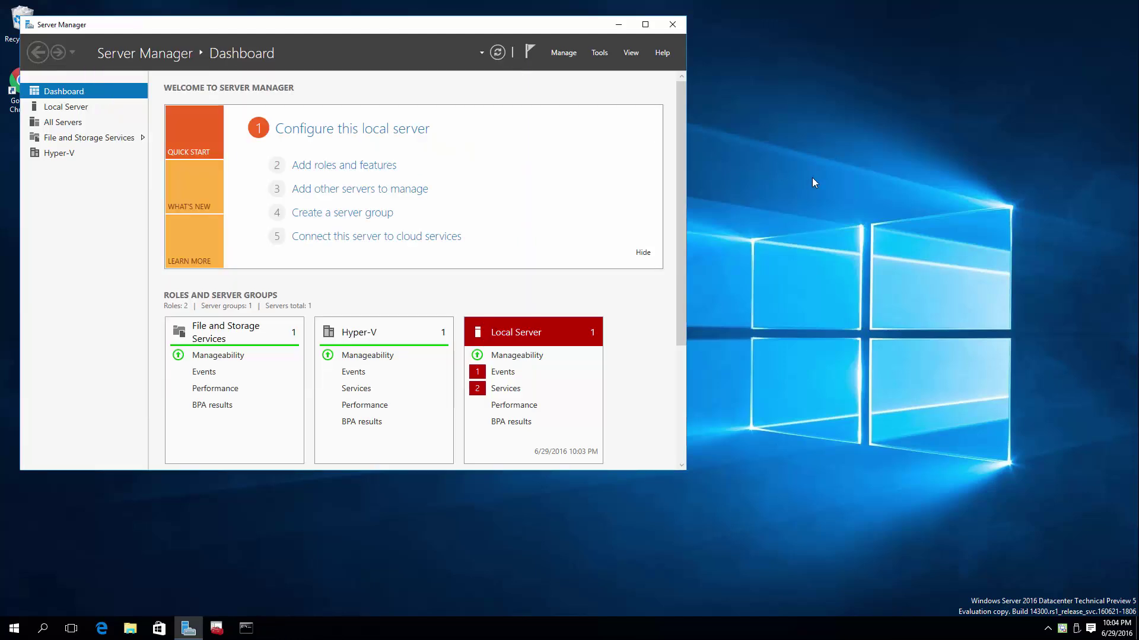
click(646, 24)
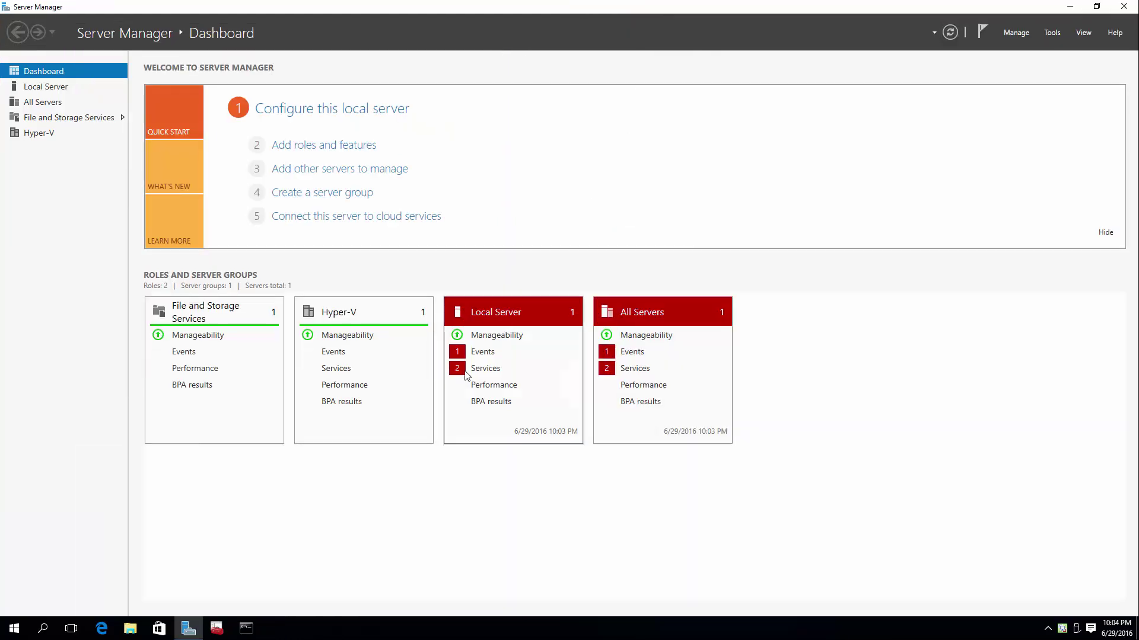
click(92, 120)
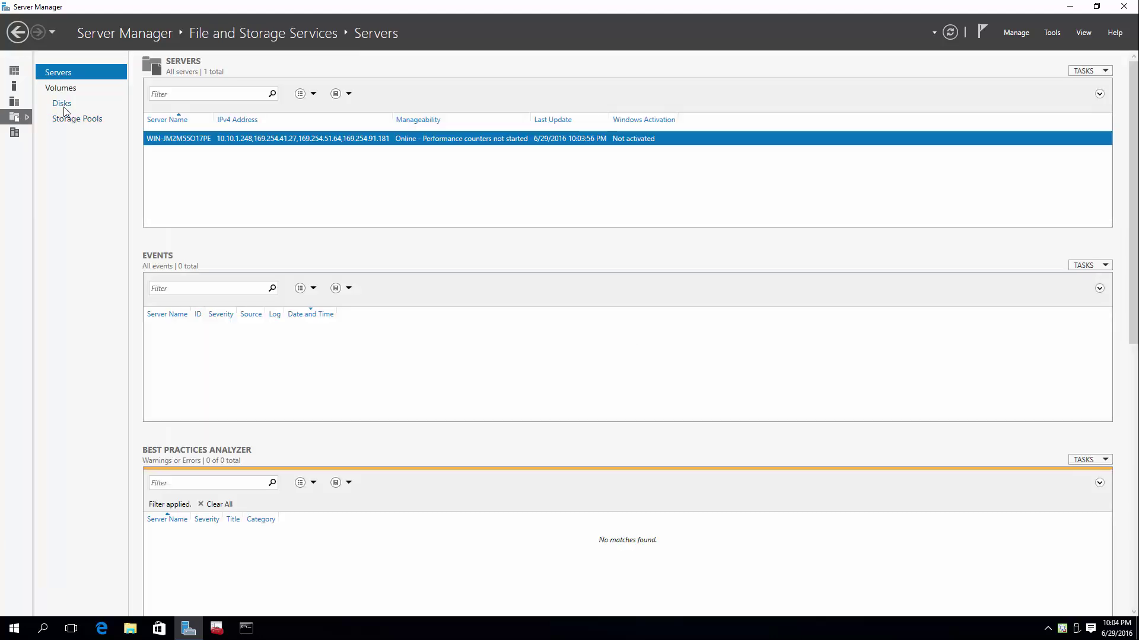
click(64, 109)
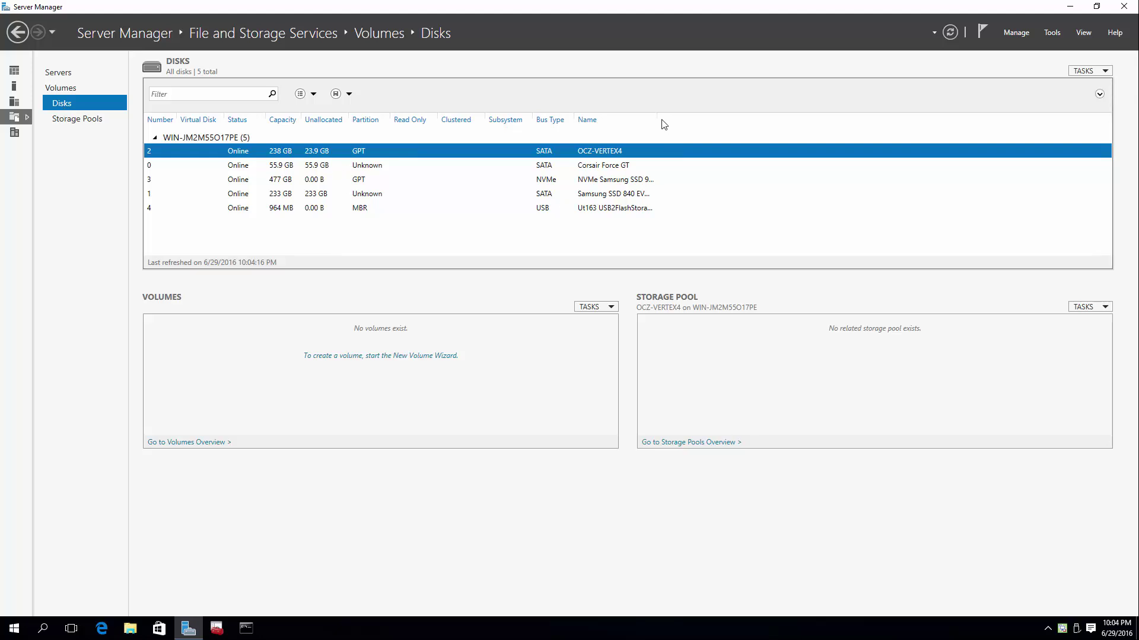
drag(657, 123, 724, 121)
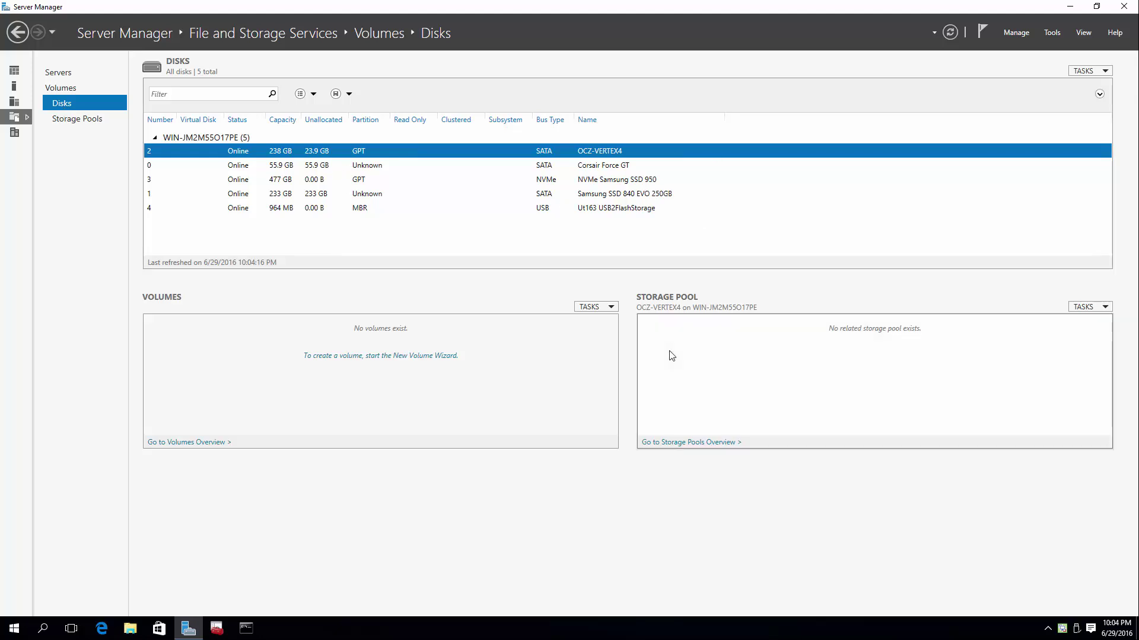
click(302, 194)
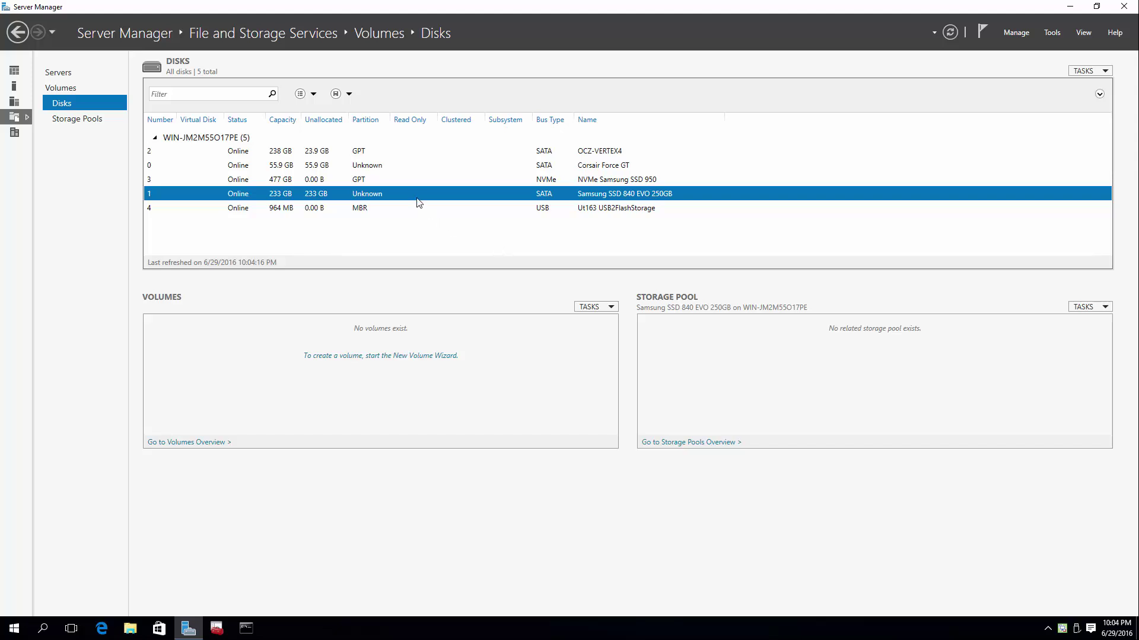
Start a new volume on Disk 1 (Samsung SSD 840 EVO), accepting it comes online as GPT.
click(399, 356)
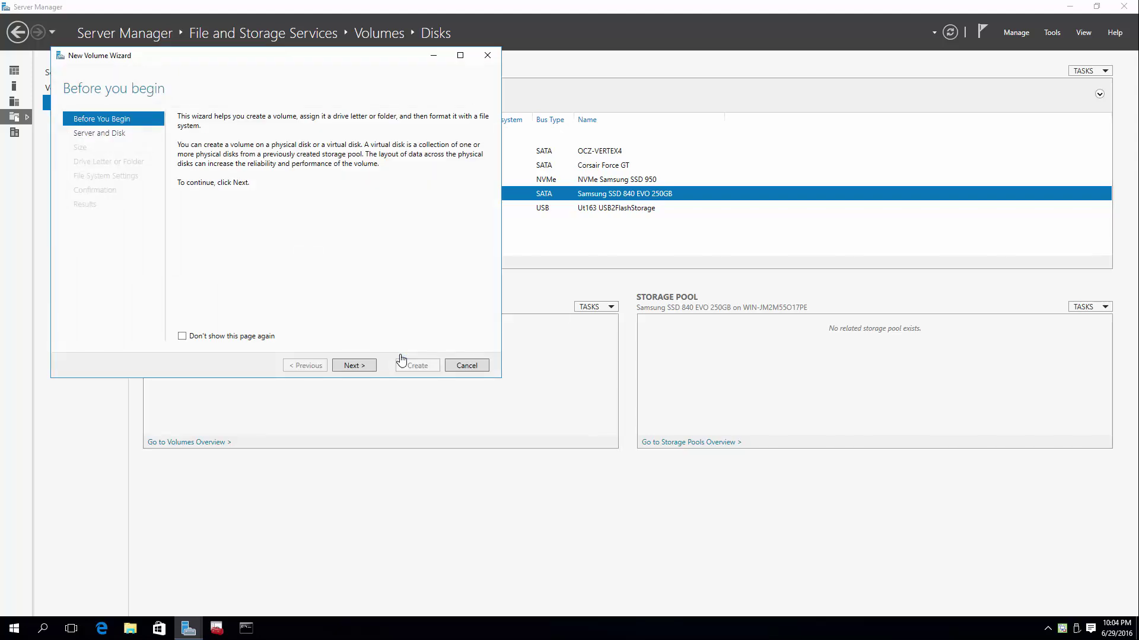
click(354, 366)
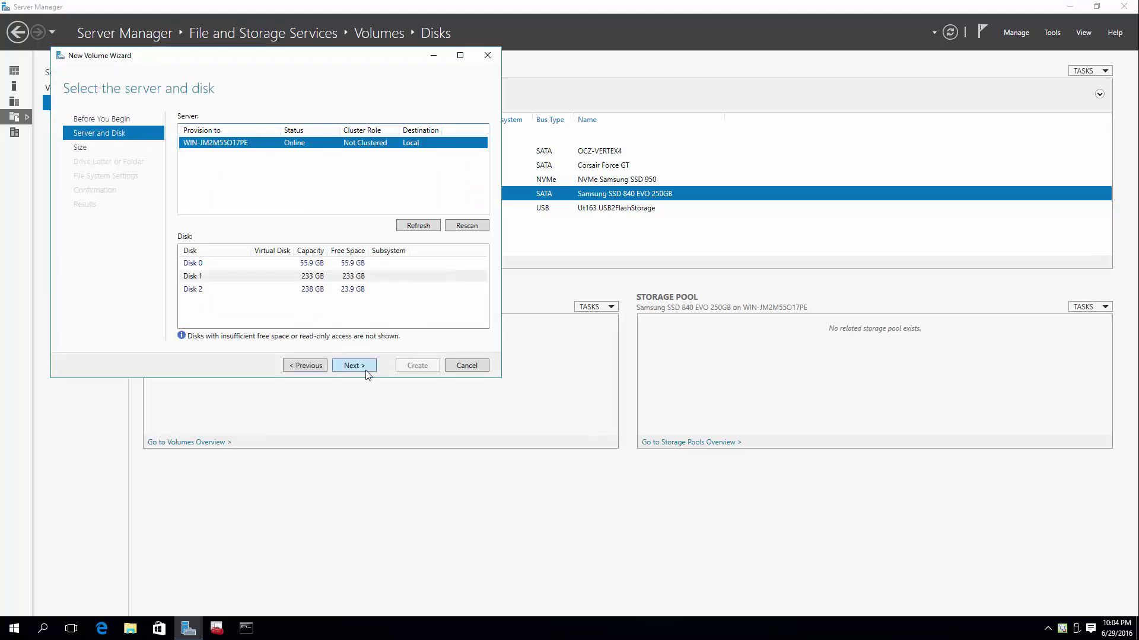
click(285, 278)
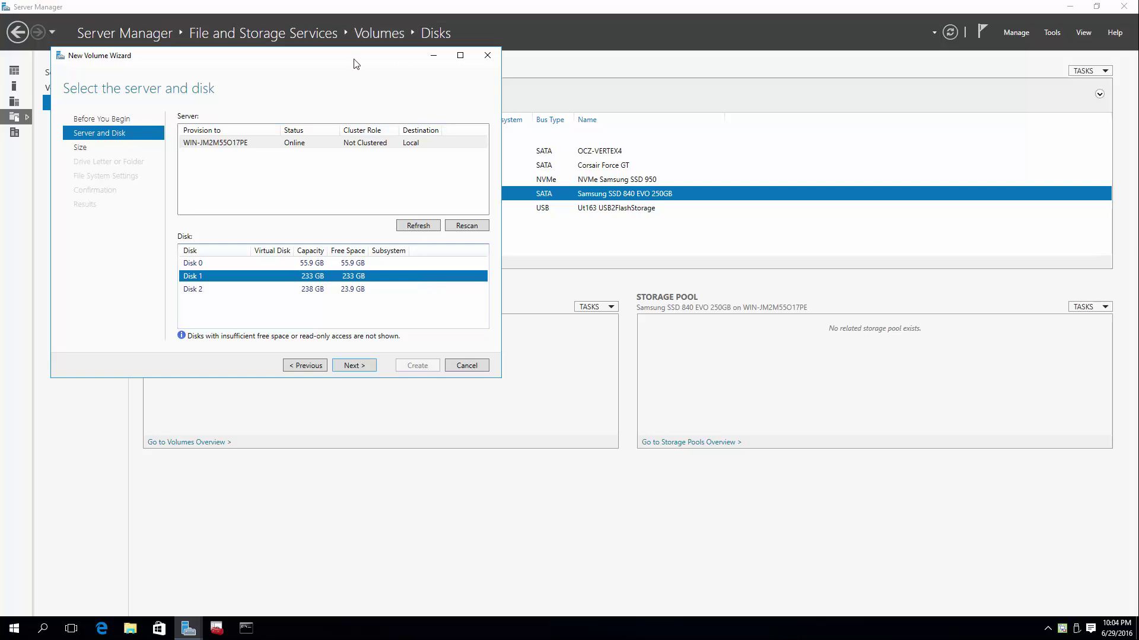
drag(600, 228, 601, 229)
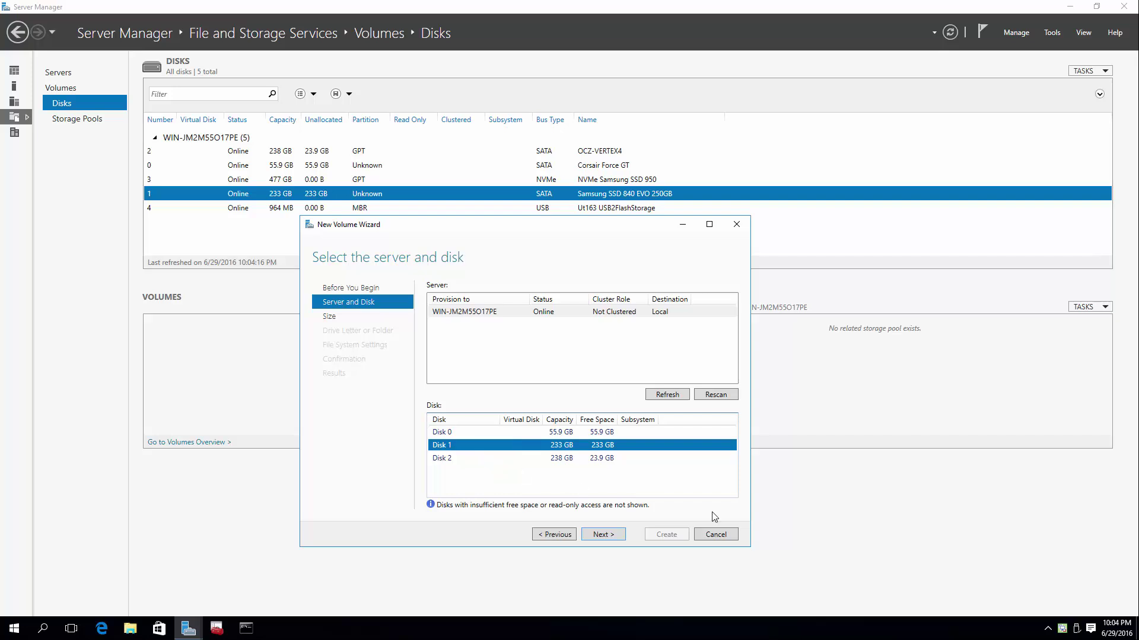
click(620, 537)
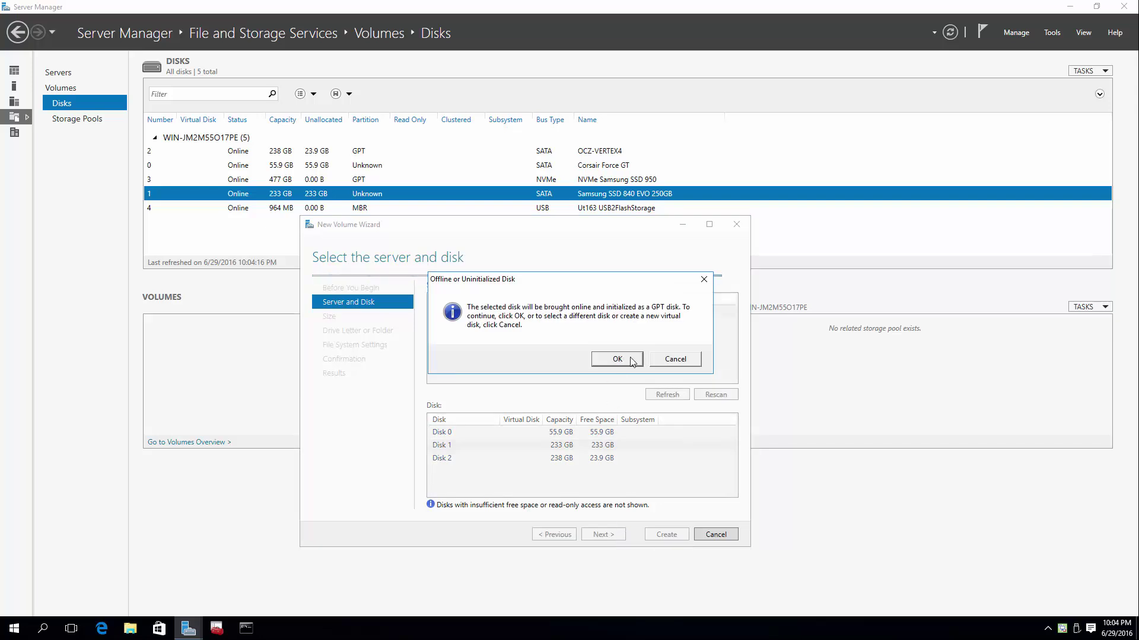
click(616, 360)
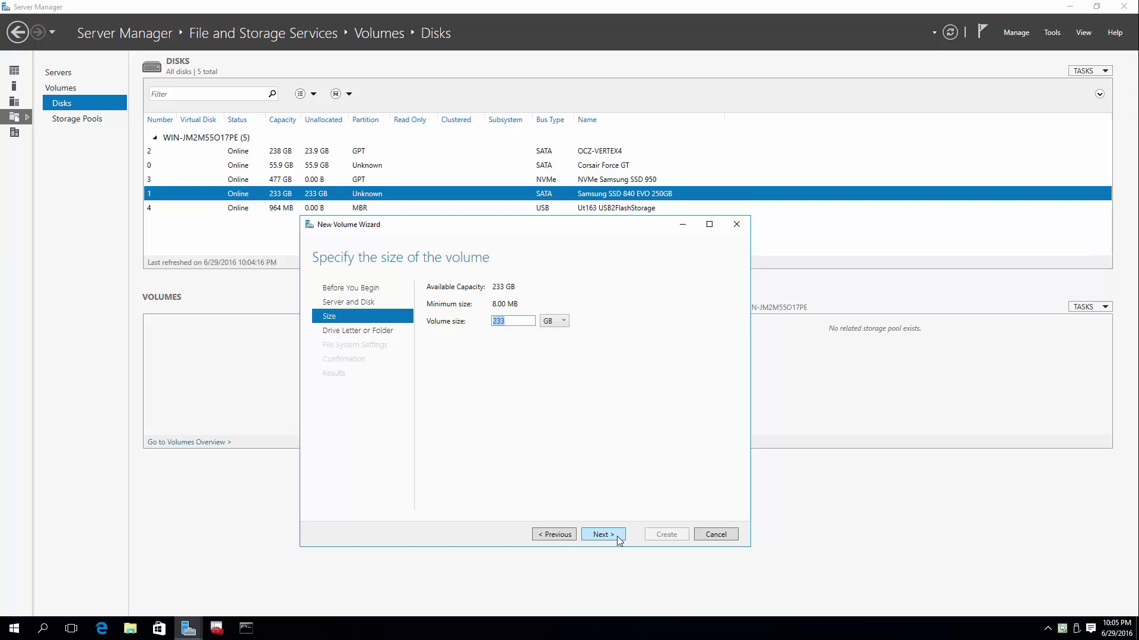
Keep the full 233 GB size and drive letter E, with NTFS and volume label Dedup.
click(619, 540)
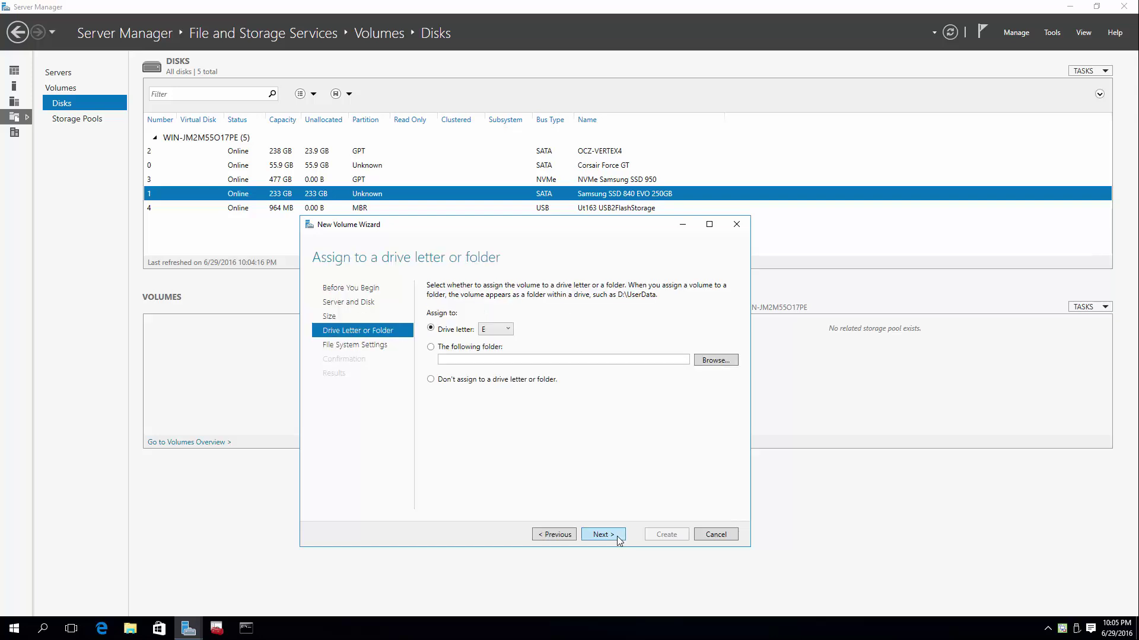
click(602, 534)
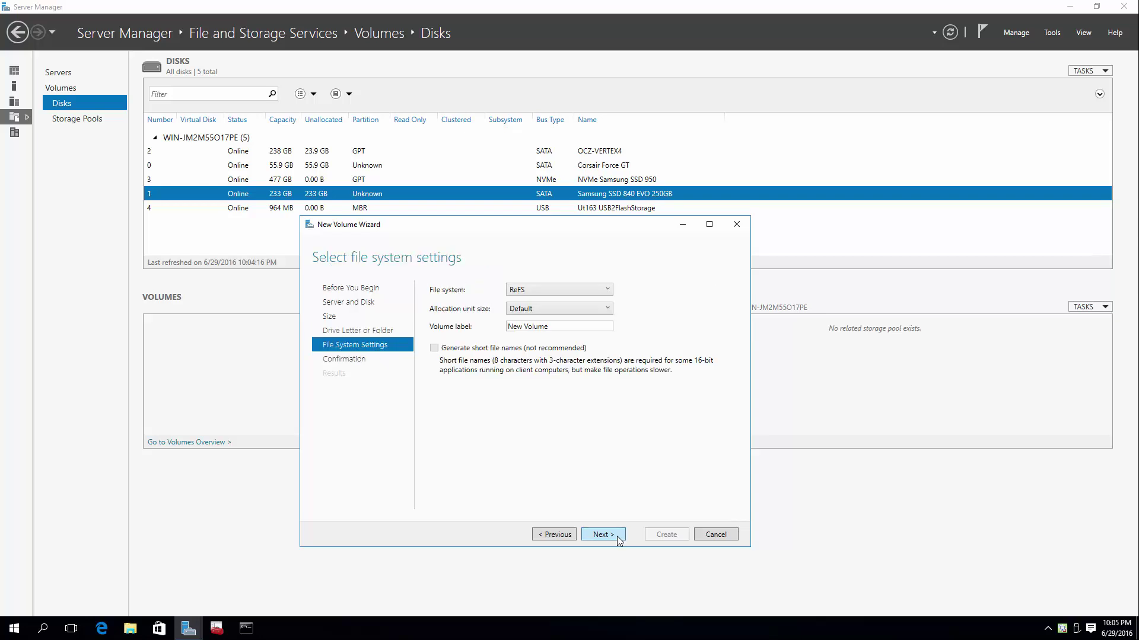
click(608, 289)
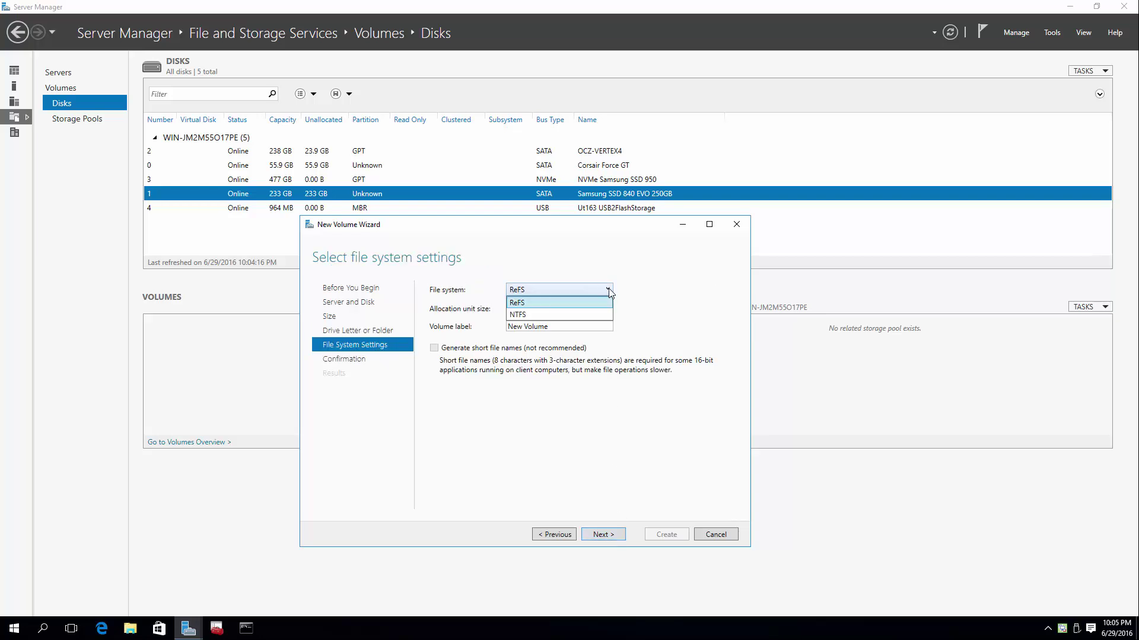
click(552, 315)
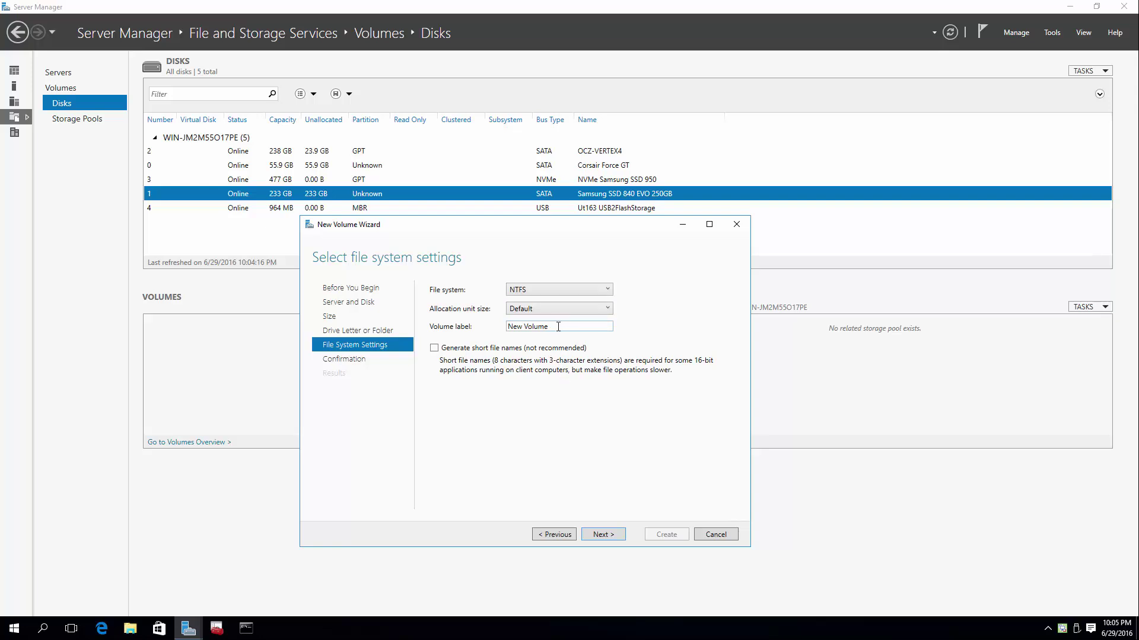
drag(558, 327, 485, 328)
text(Dedupe)
click(602, 535)
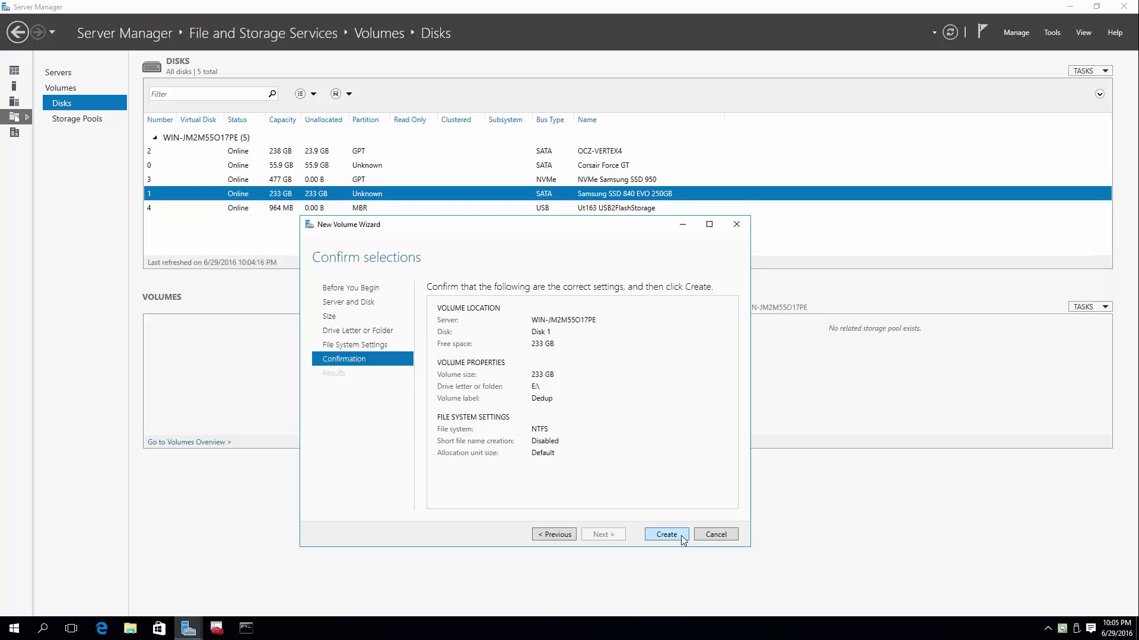
Search Windows for 'deduplication', then create the Dedup volume.
click(44, 630)
text(deduplication)
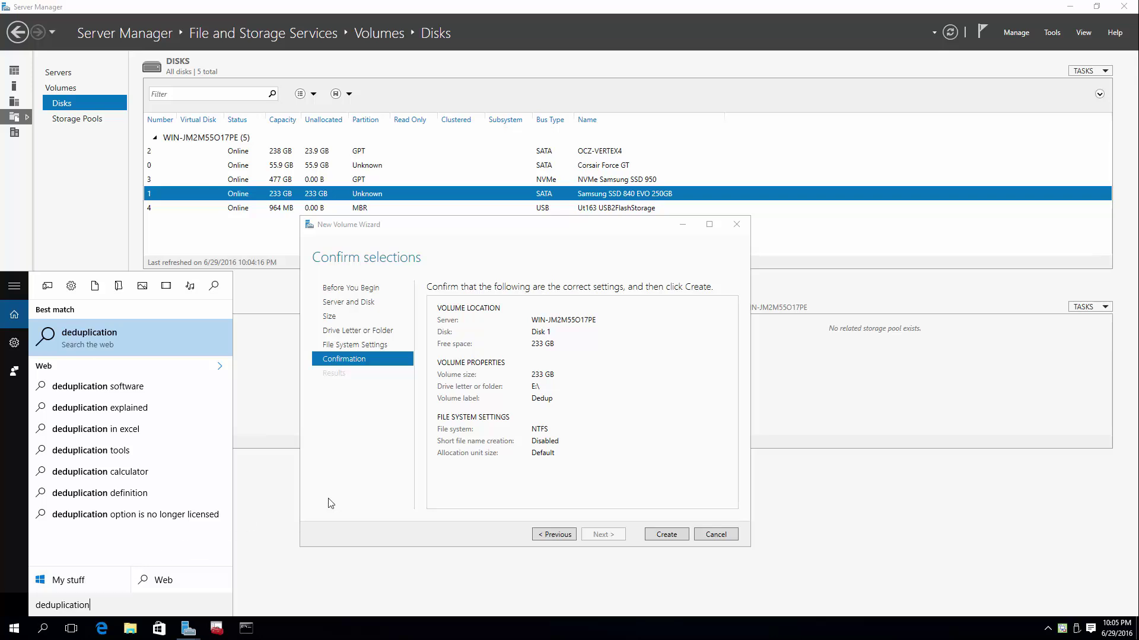
click(669, 534)
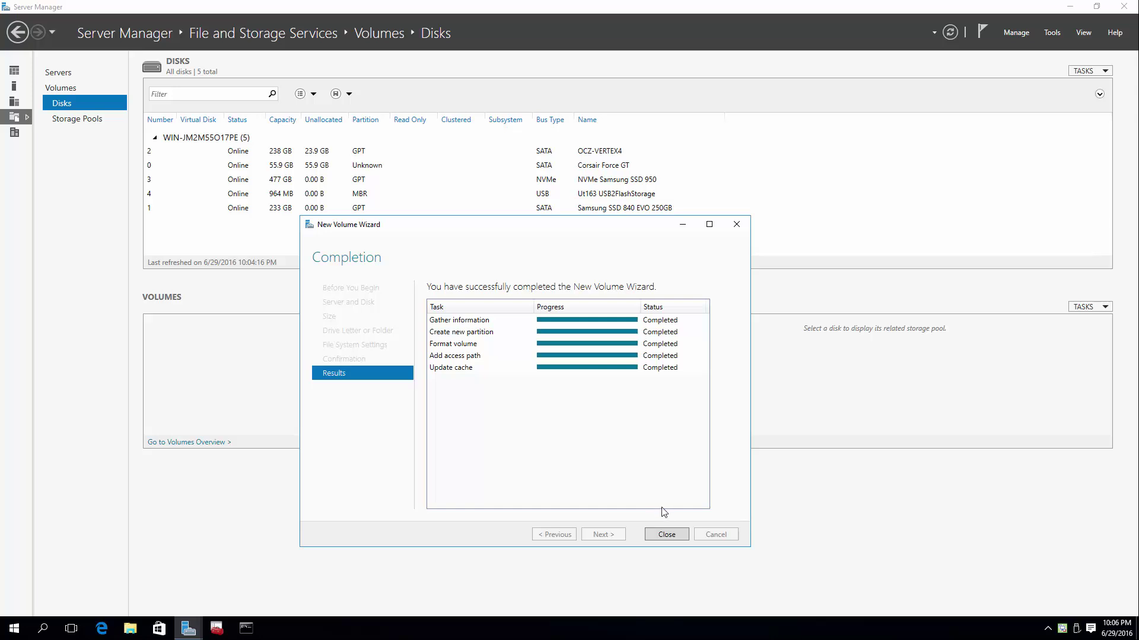
click(667, 535)
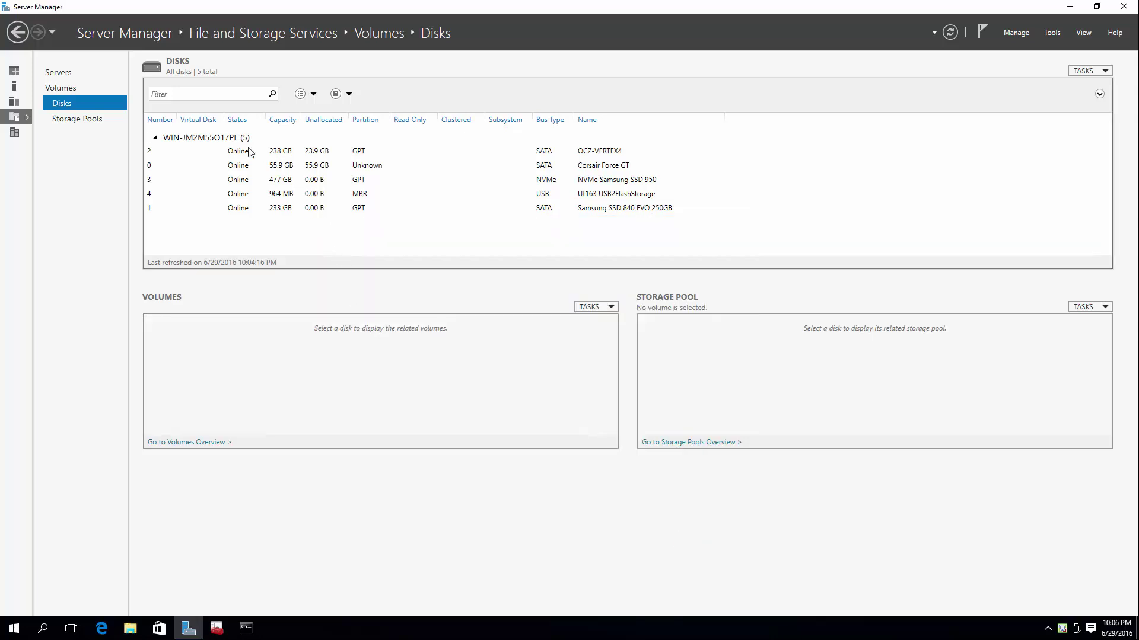
click(80, 118)
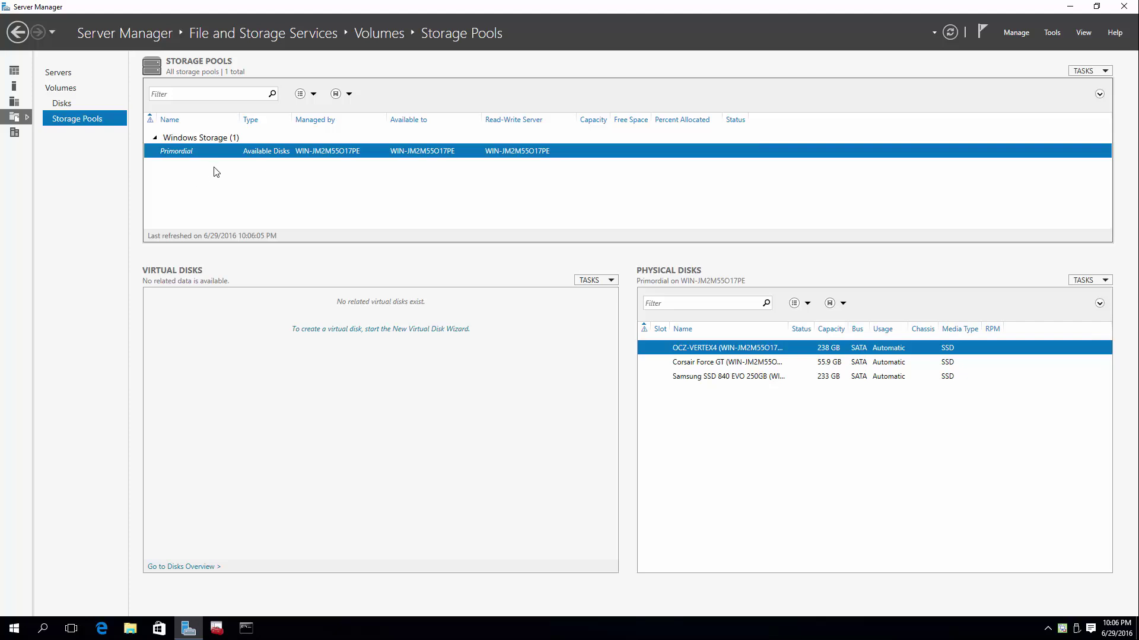
click(432, 330)
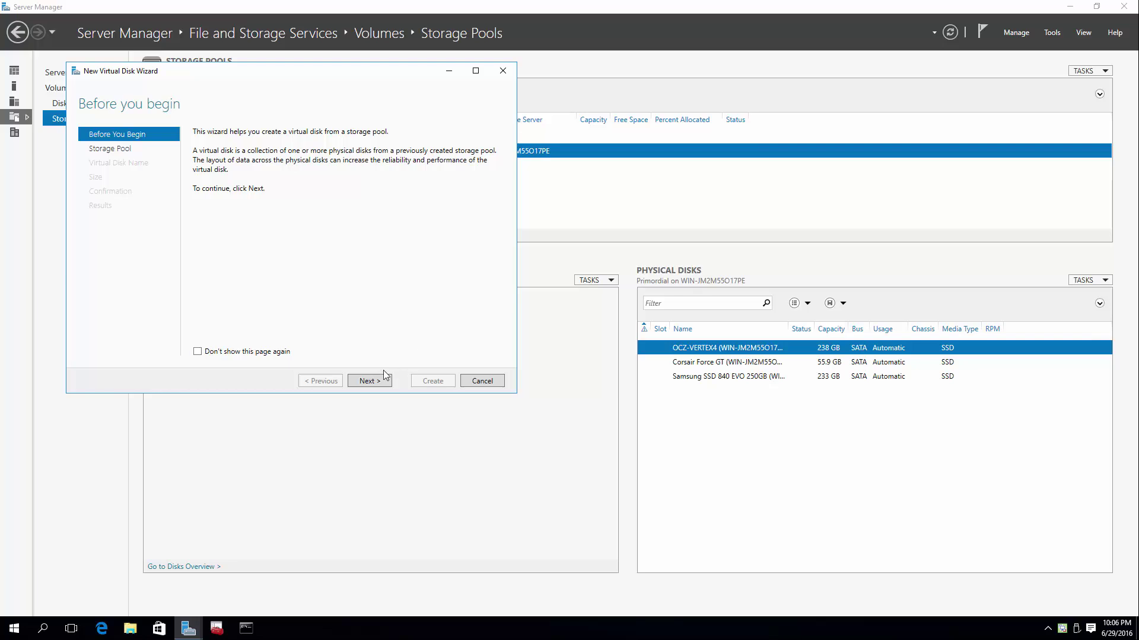
click(369, 381)
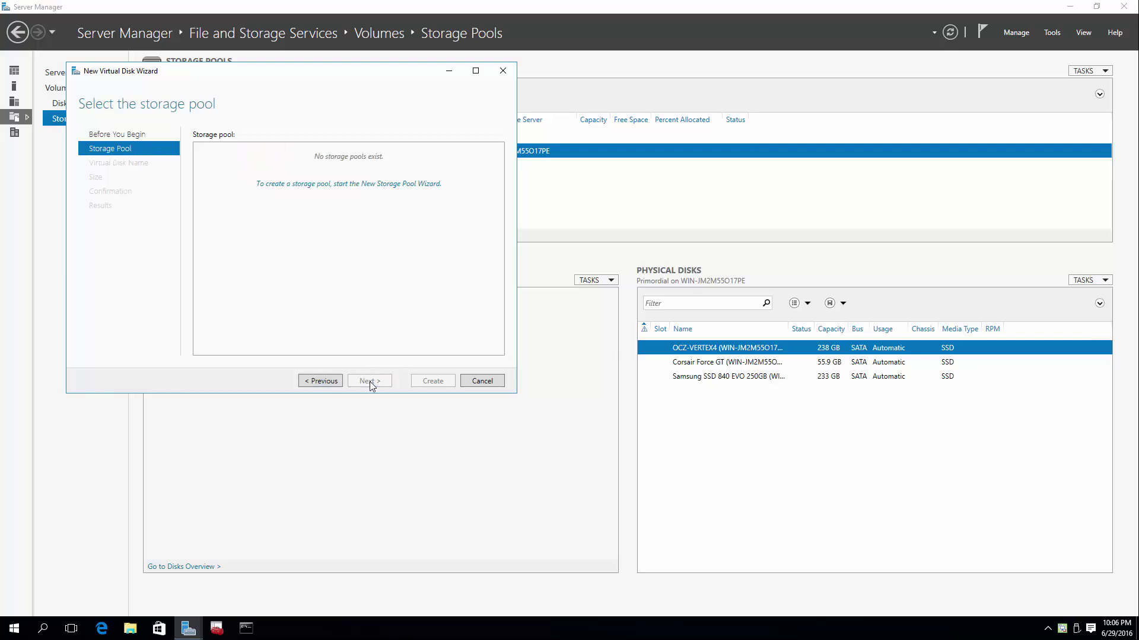
click(353, 184)
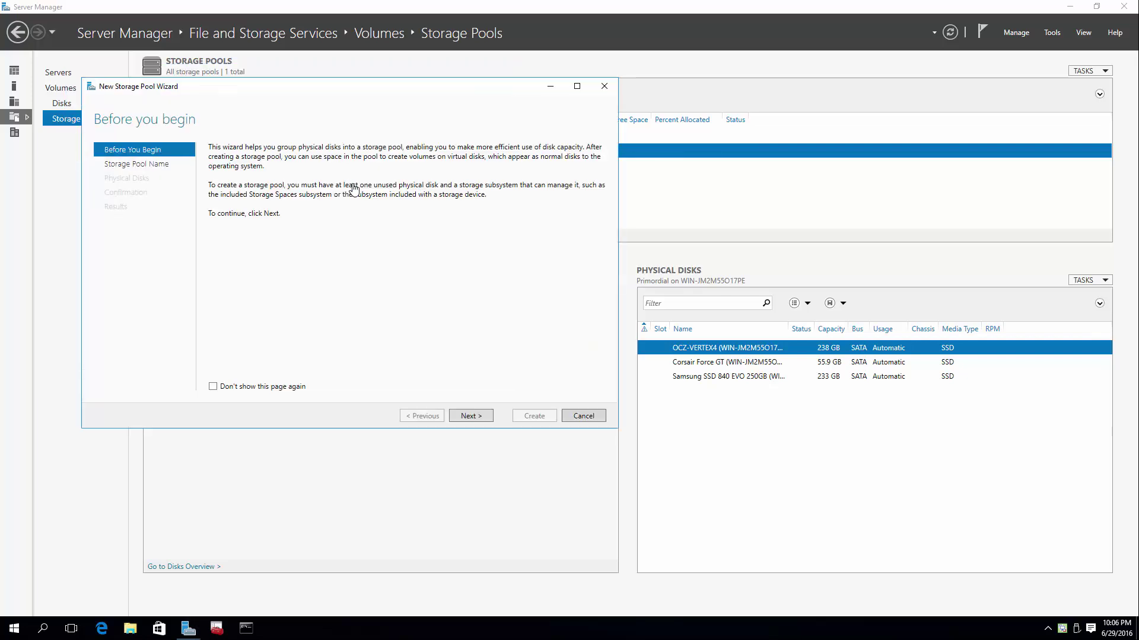
click(479, 417)
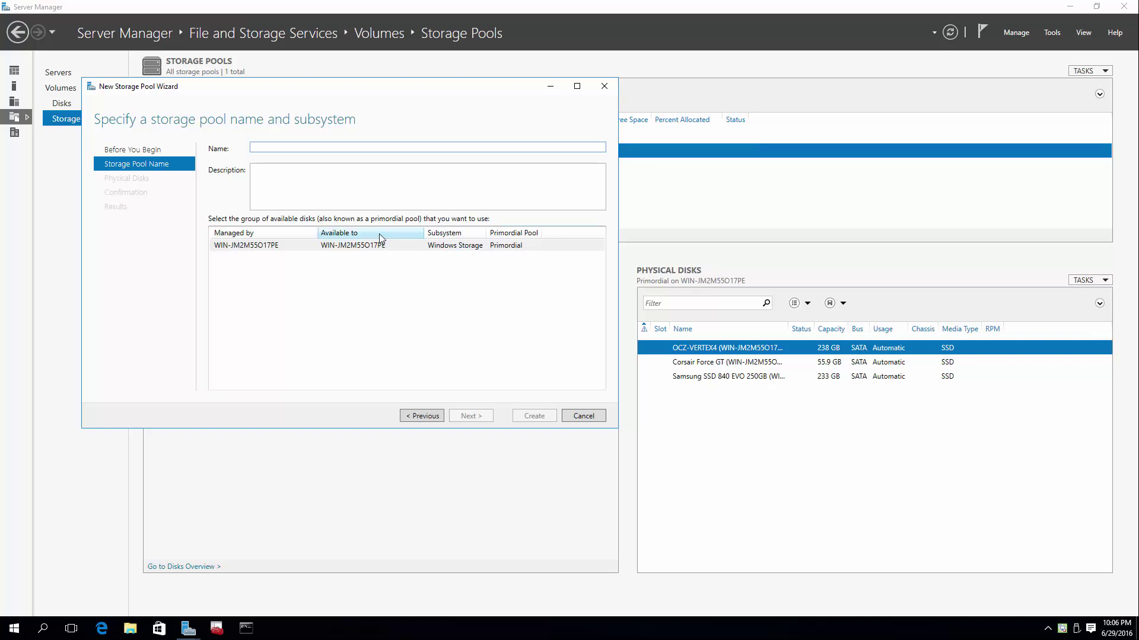
click(587, 416)
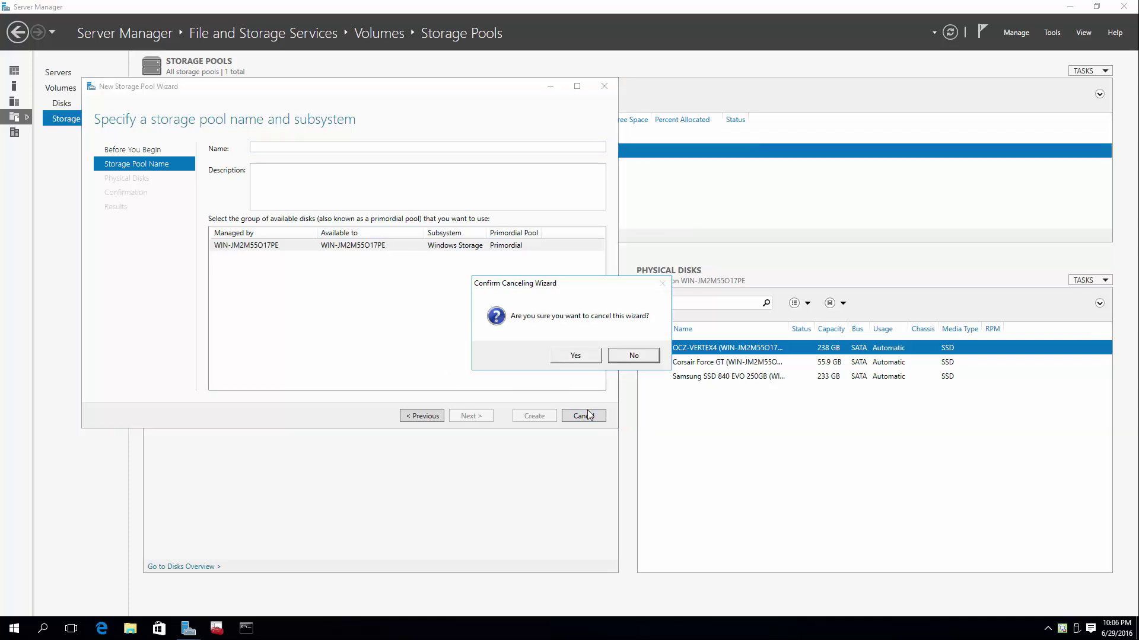
click(594, 355)
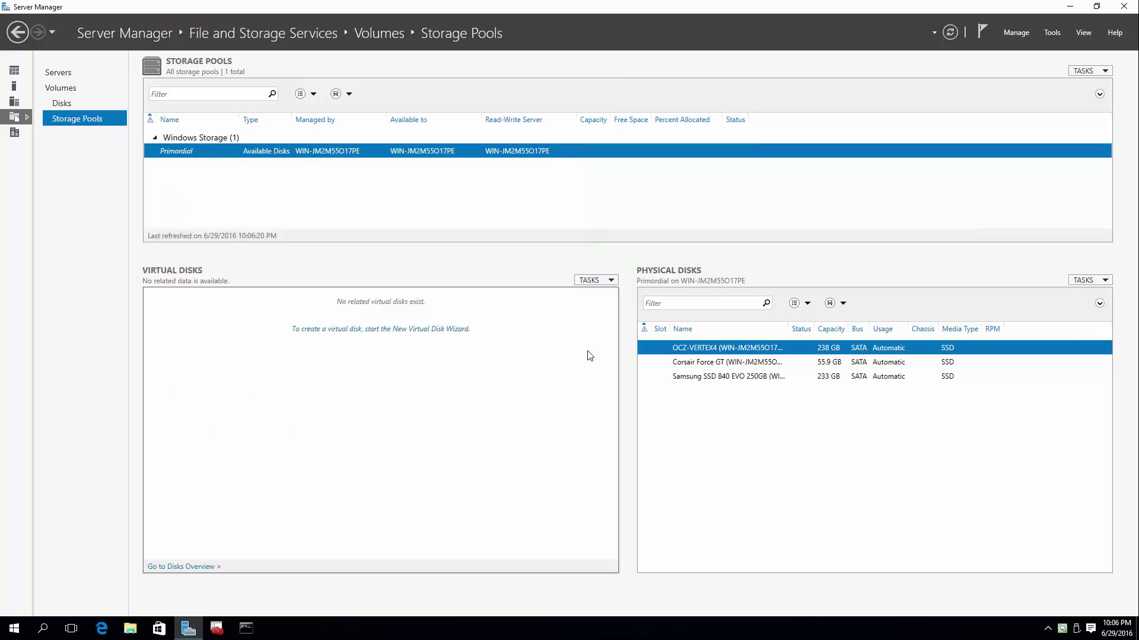
click(714, 379)
right_click(714, 380)
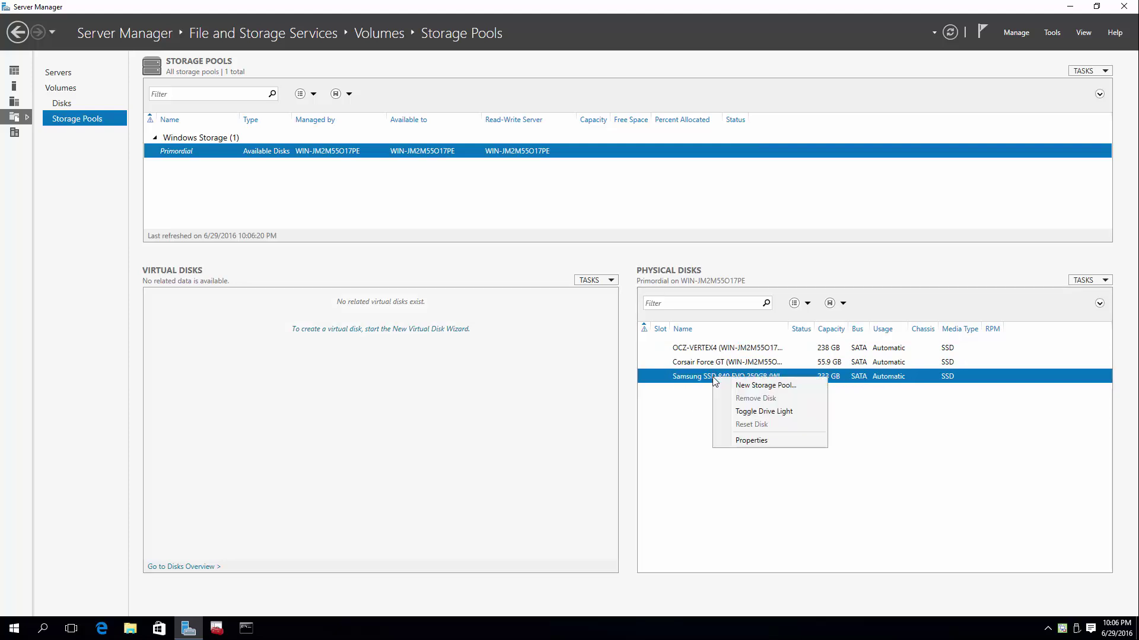
click(731, 439)
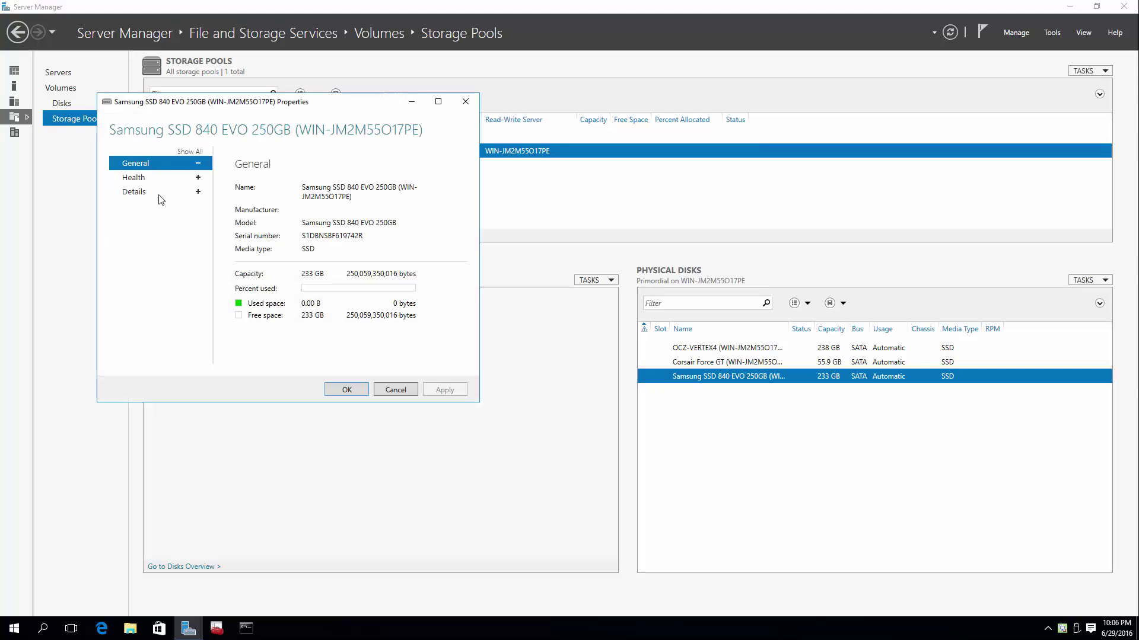
click(149, 179)
click(181, 192)
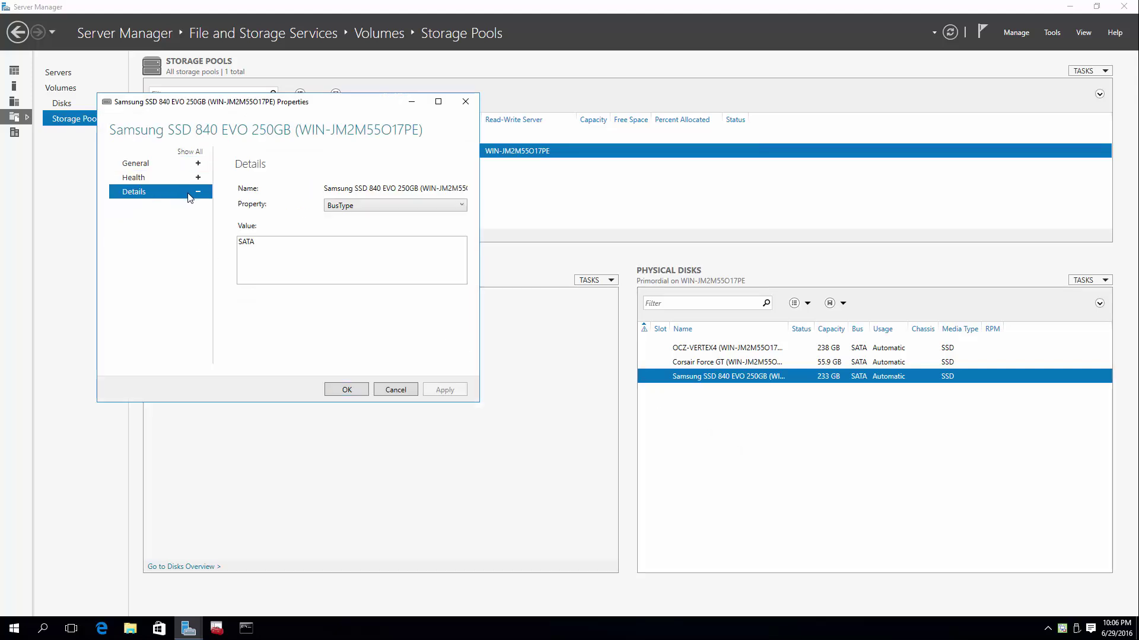
click(361, 206)
click(361, 208)
click(360, 208)
click(361, 207)
click(466, 102)
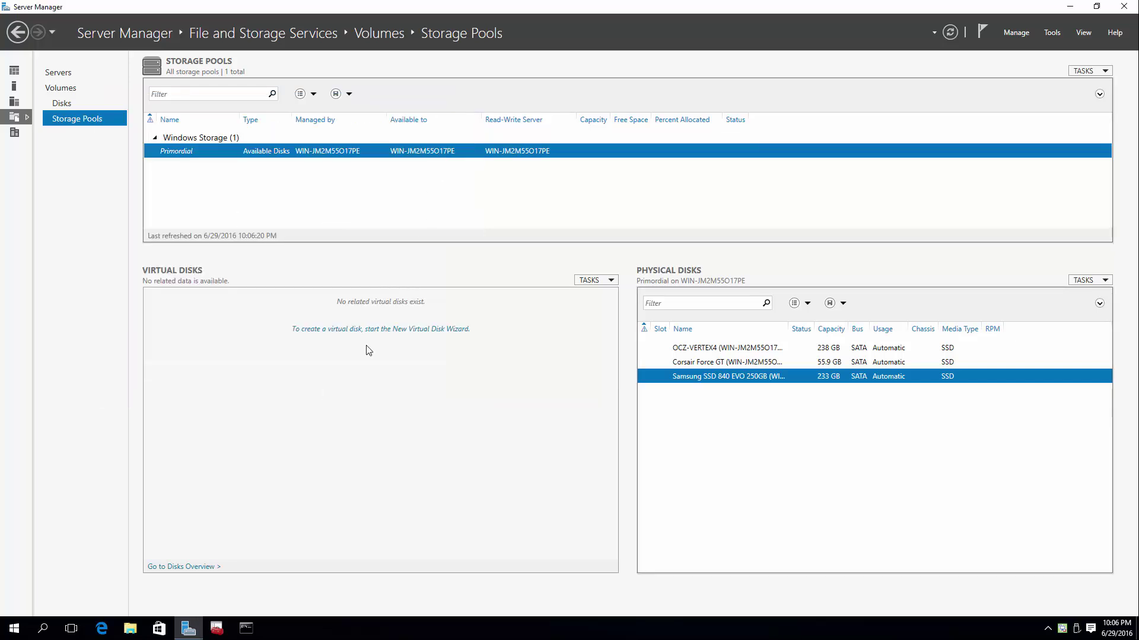
Open the Dedup (E:) drive in File Explorer and bring up its Properties.
click(129, 628)
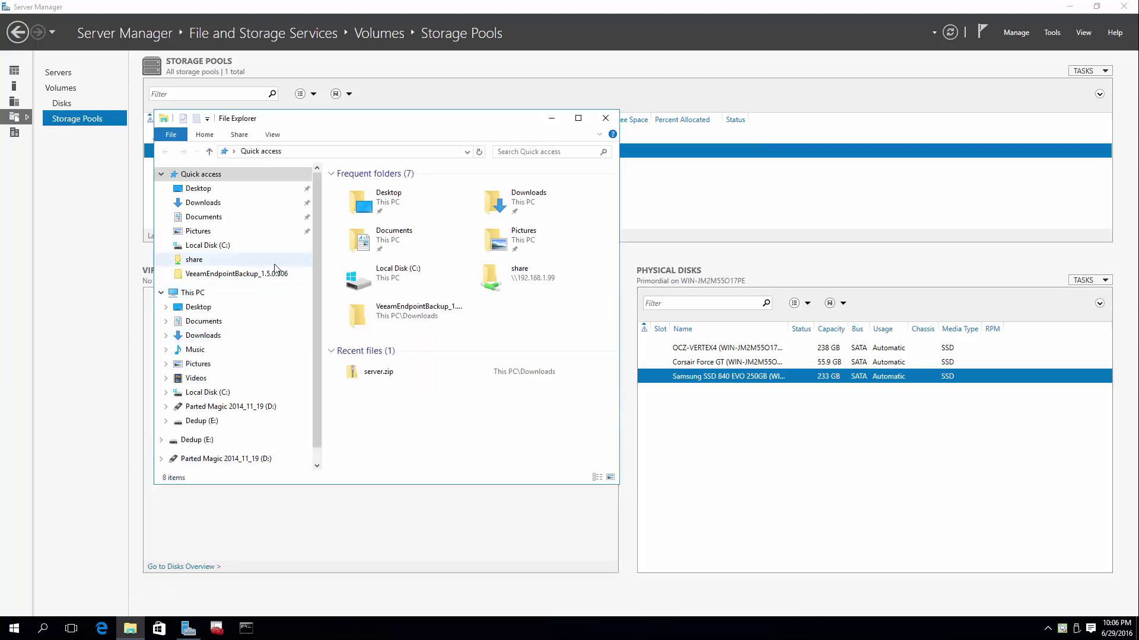
click(198, 421)
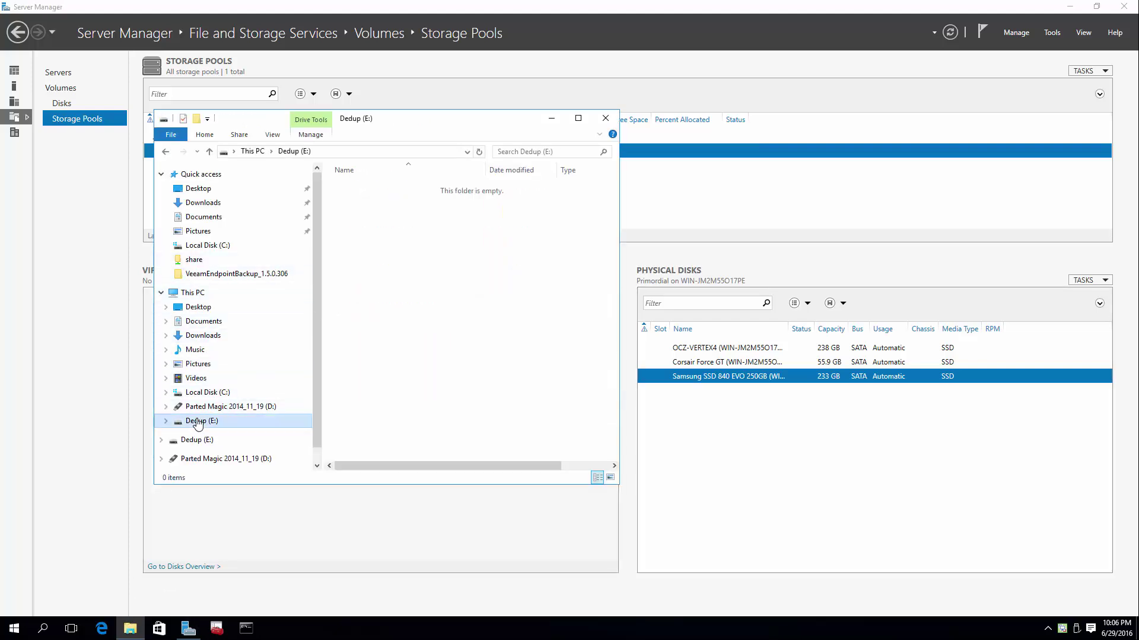
right_click(198, 421)
click(219, 411)
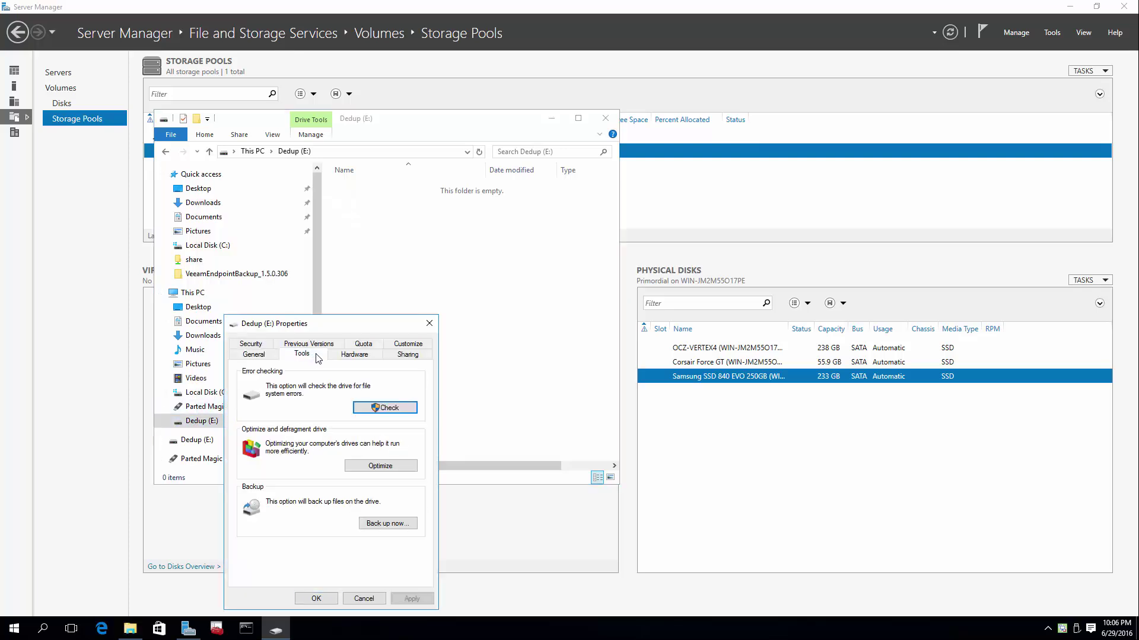
Review the Hardware, Sharing, Customize, Quota, Previous Versions and Security tabs, then close Properties.
click(354, 357)
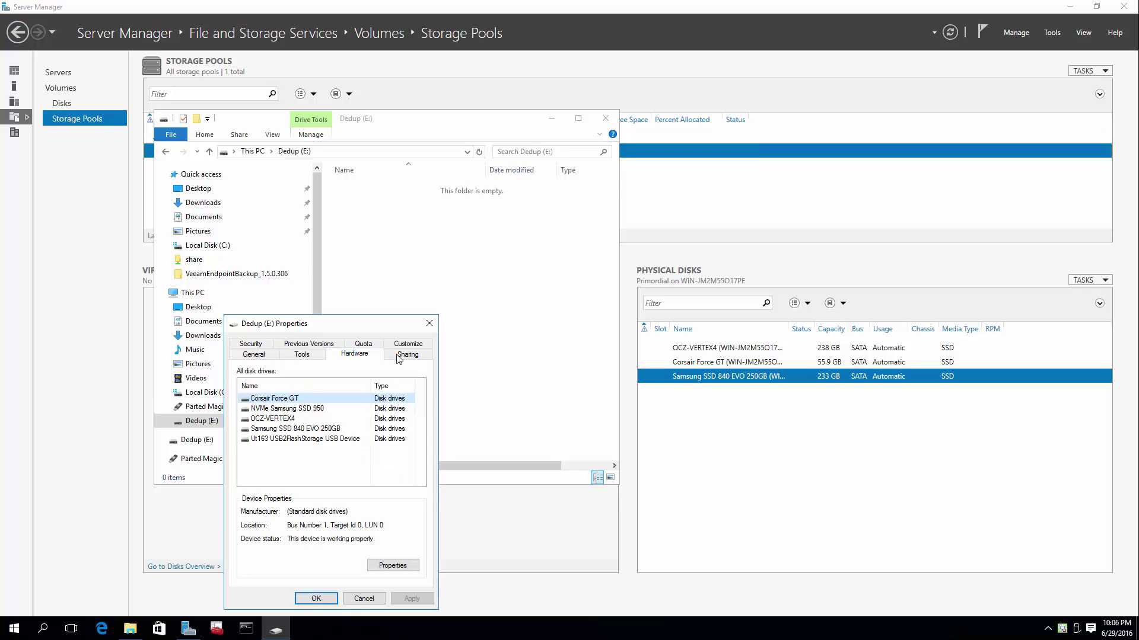
click(409, 358)
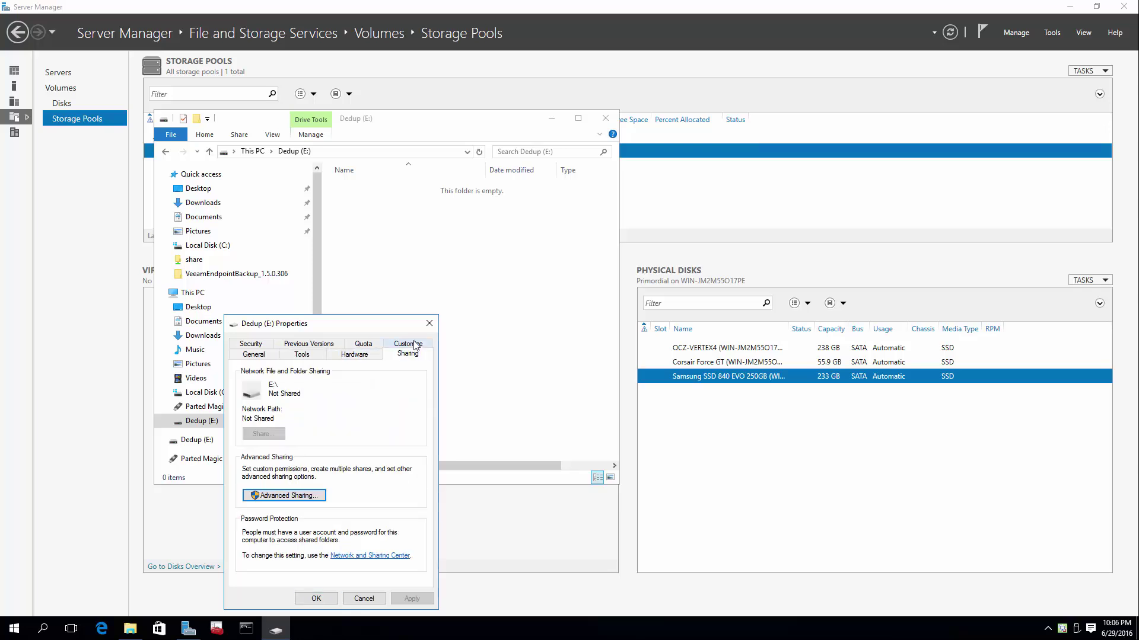
click(415, 346)
click(361, 356)
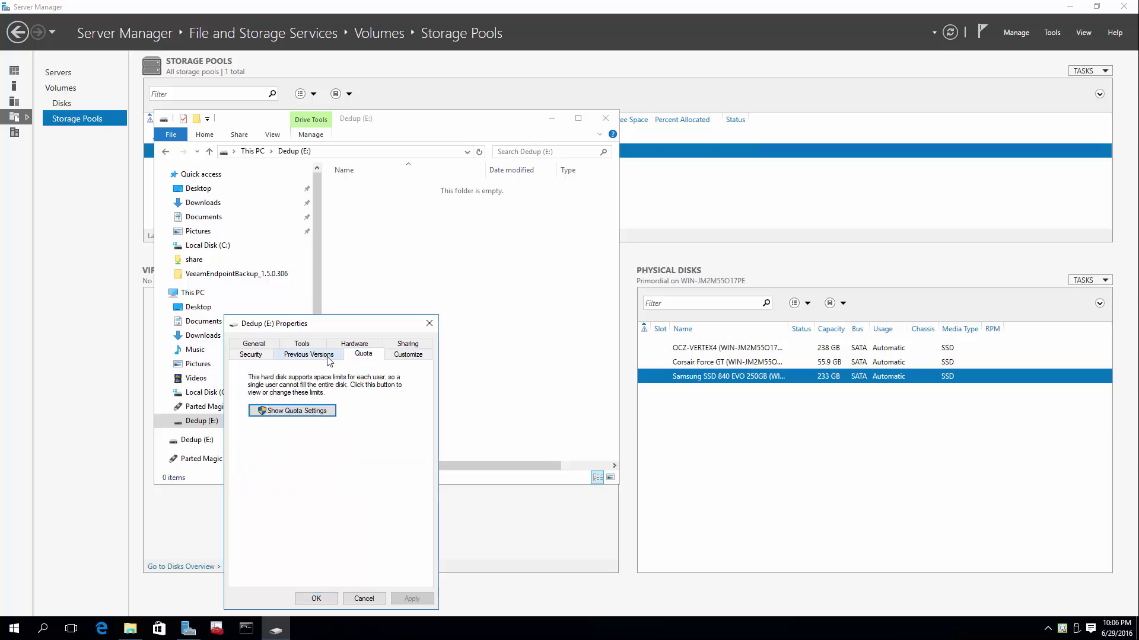
click(308, 356)
click(262, 355)
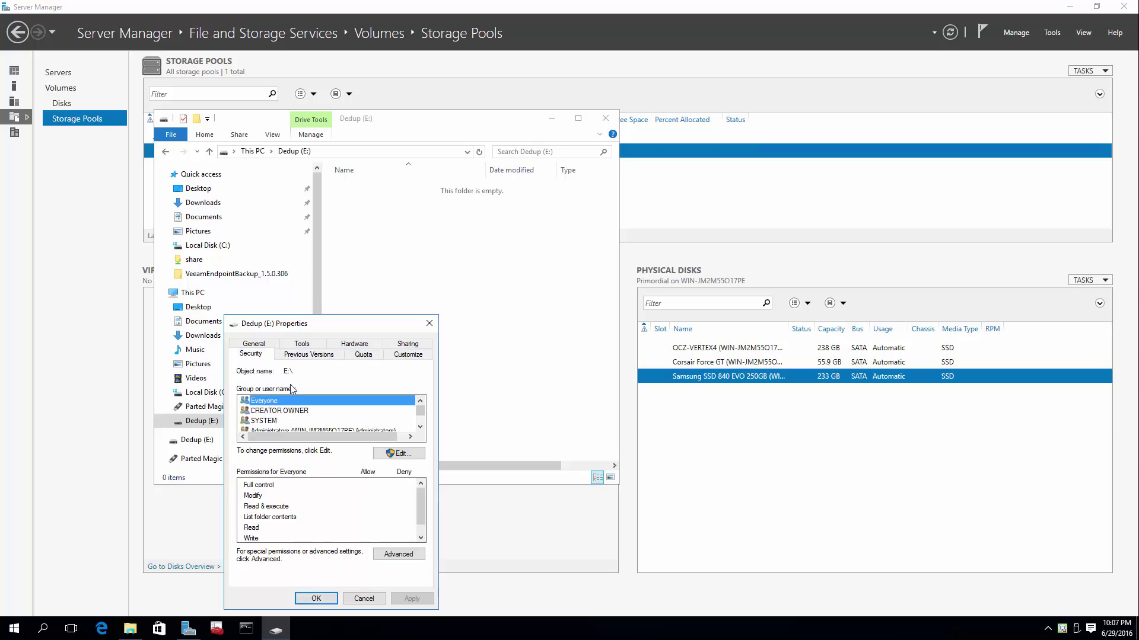
key(Escape)
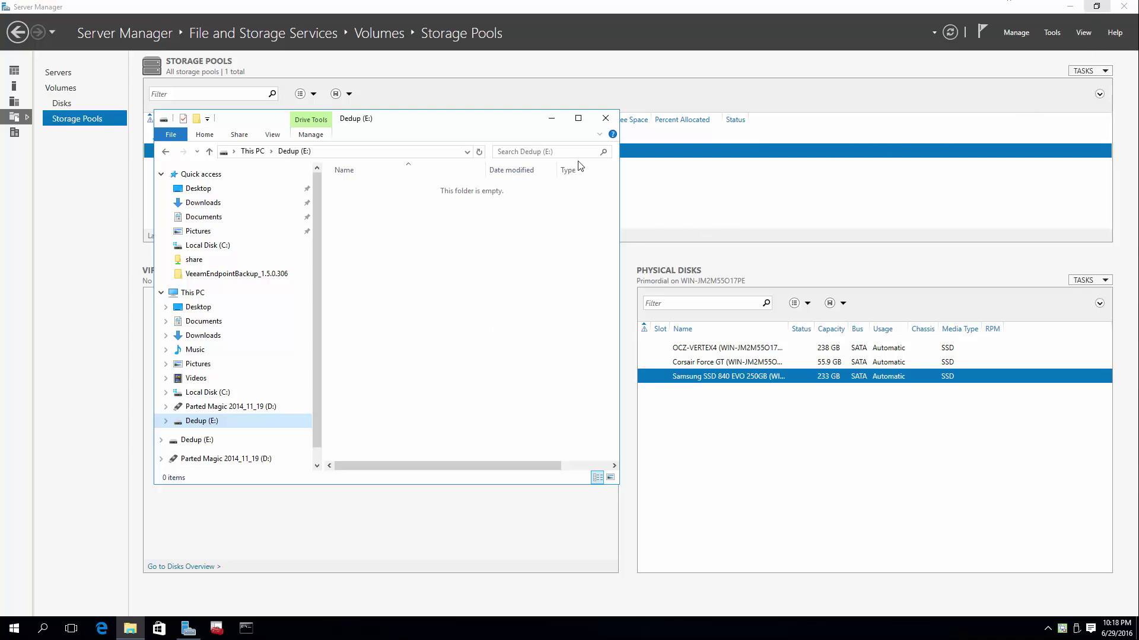
Minimize Explorer, show Server Manager's Volumes page, and bring up volume E:'s context menu.
click(552, 119)
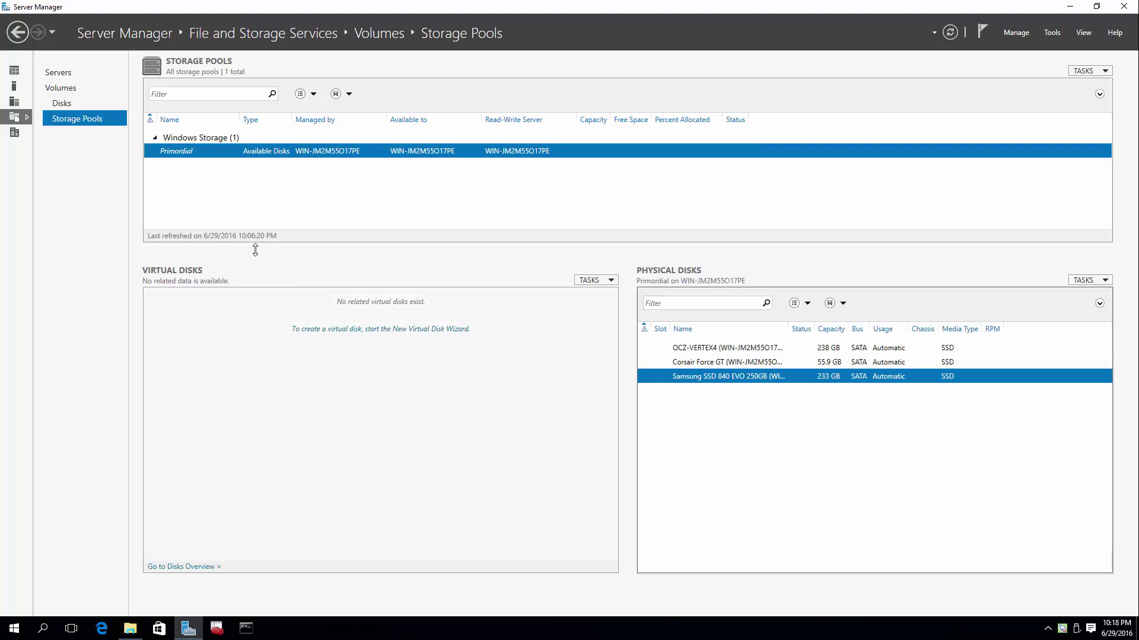
click(72, 93)
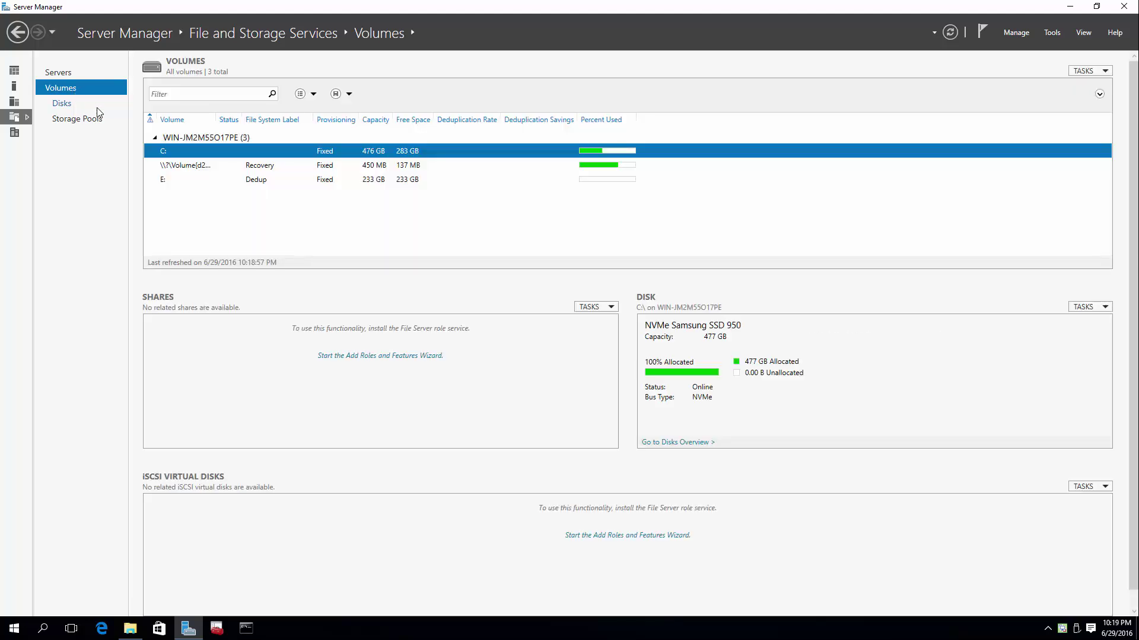
click(174, 180)
right_click(177, 185)
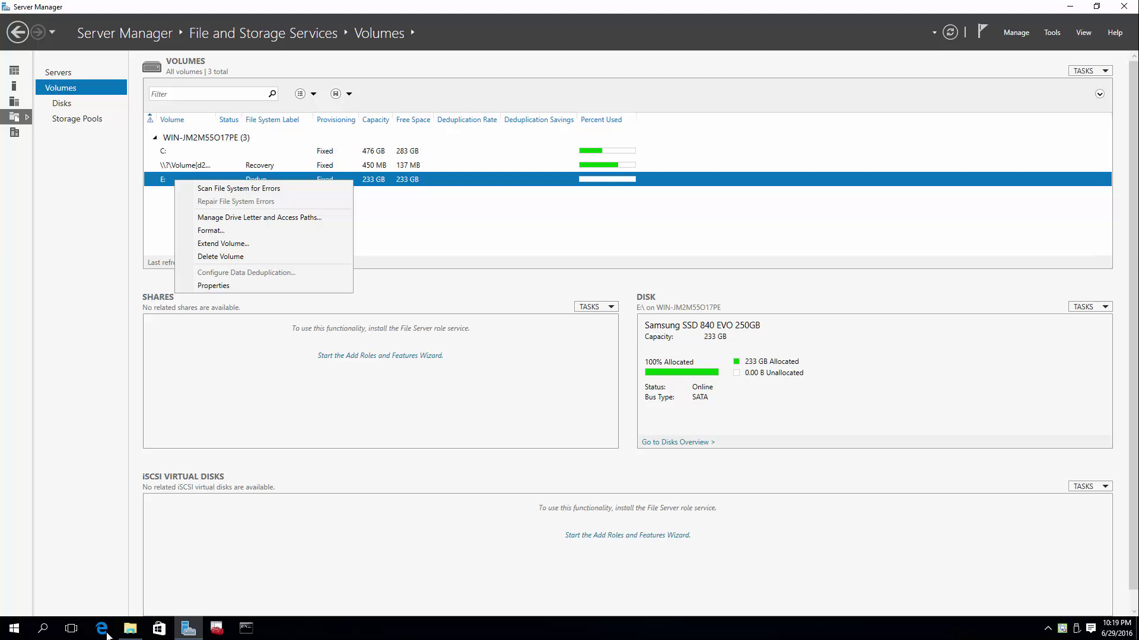
Load the vladan.fr Windows Server 2016 data deduplication guide in Edge and scroll through it.
click(157, 629)
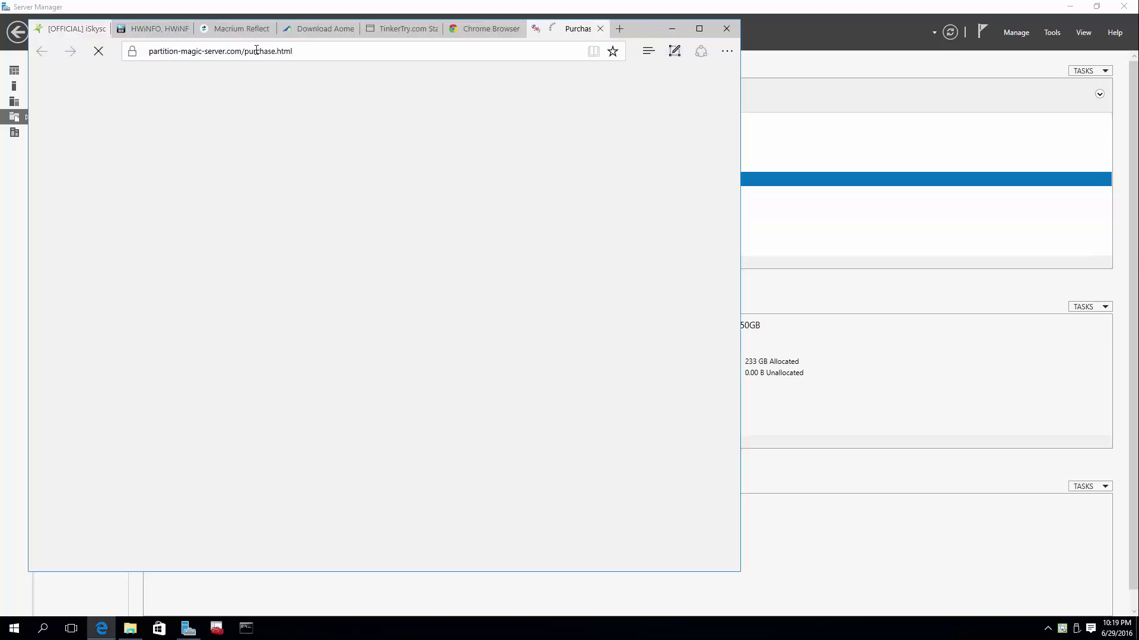
click(257, 50)
text(http://www.vladan.fr/windows-server-2016-configure-data-deduplication/)
key(Return)
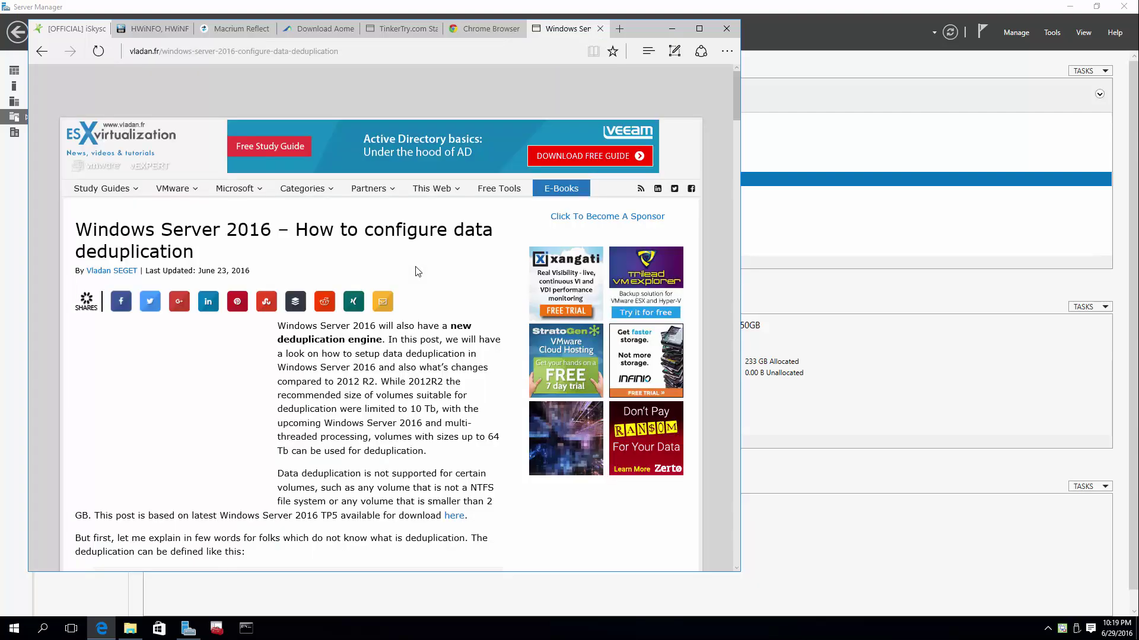
scroll(418, 268, down, 5)
scroll(419, 268, down, 5)
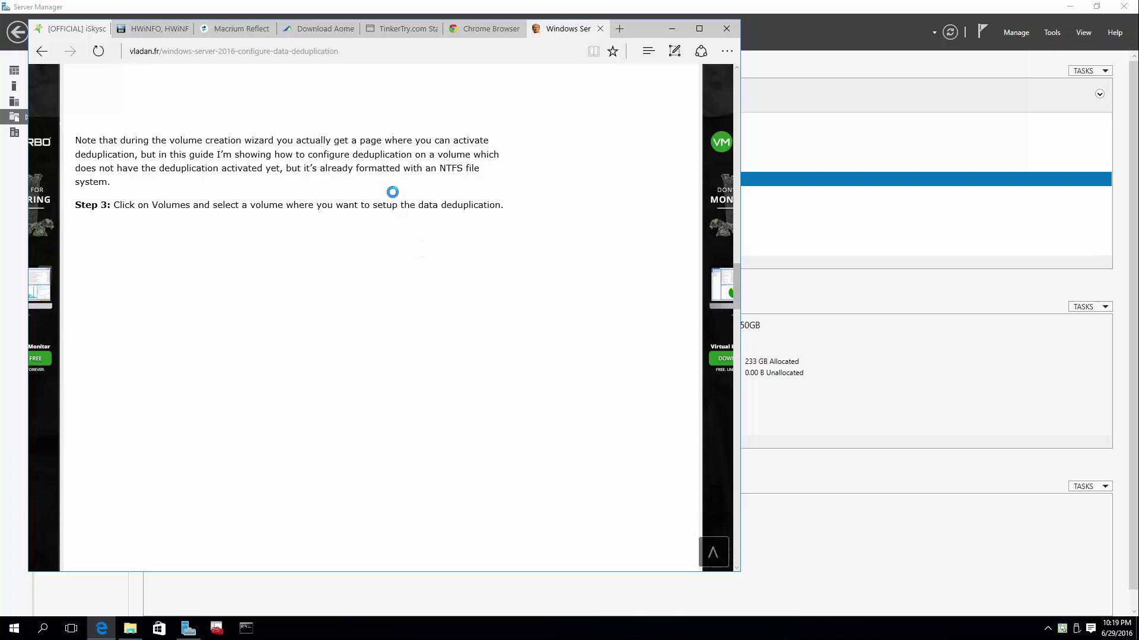
scroll(210, 168, down, 5)
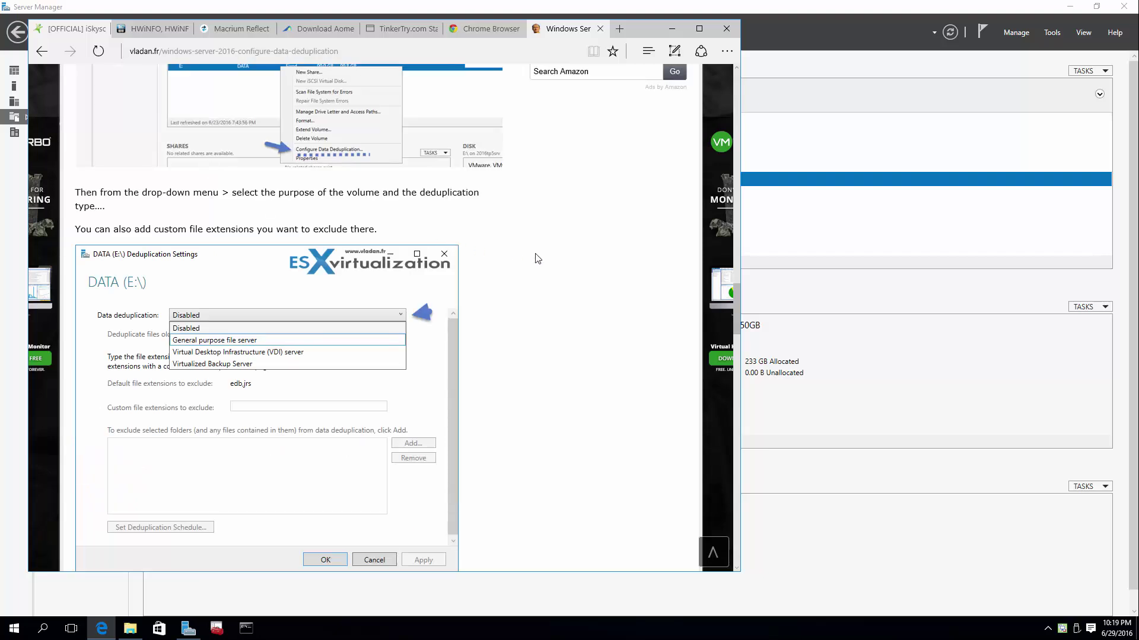
scroll(536, 258, up, 3)
scroll(534, 258, up, 2)
scroll(534, 259, down, 4)
scroll(533, 258, up, 2)
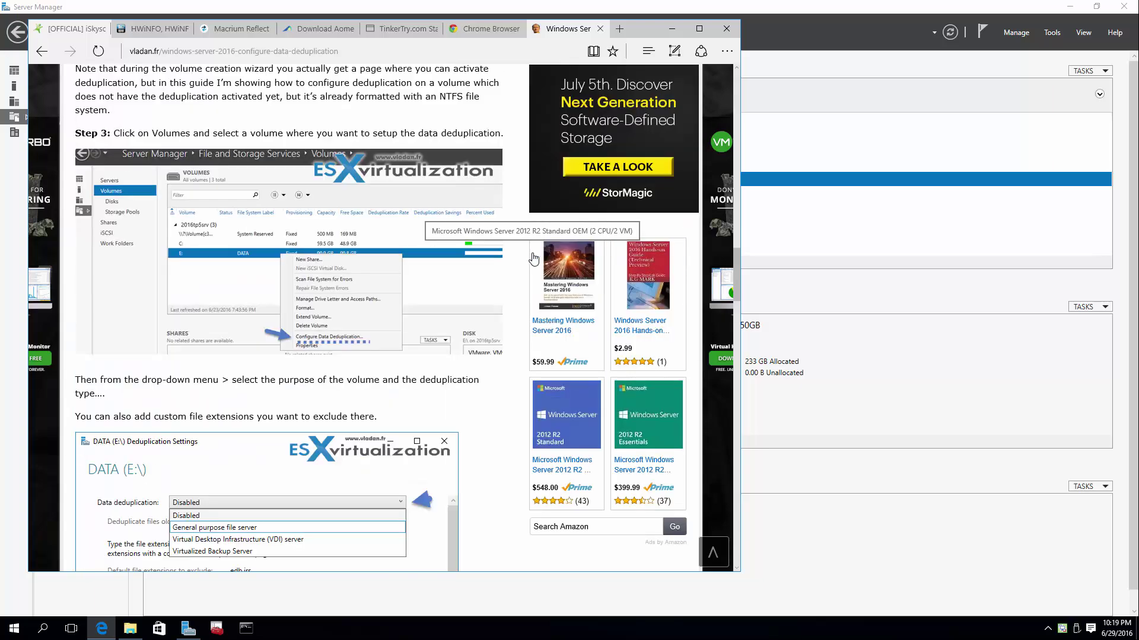
scroll(328, 280, up, 2)
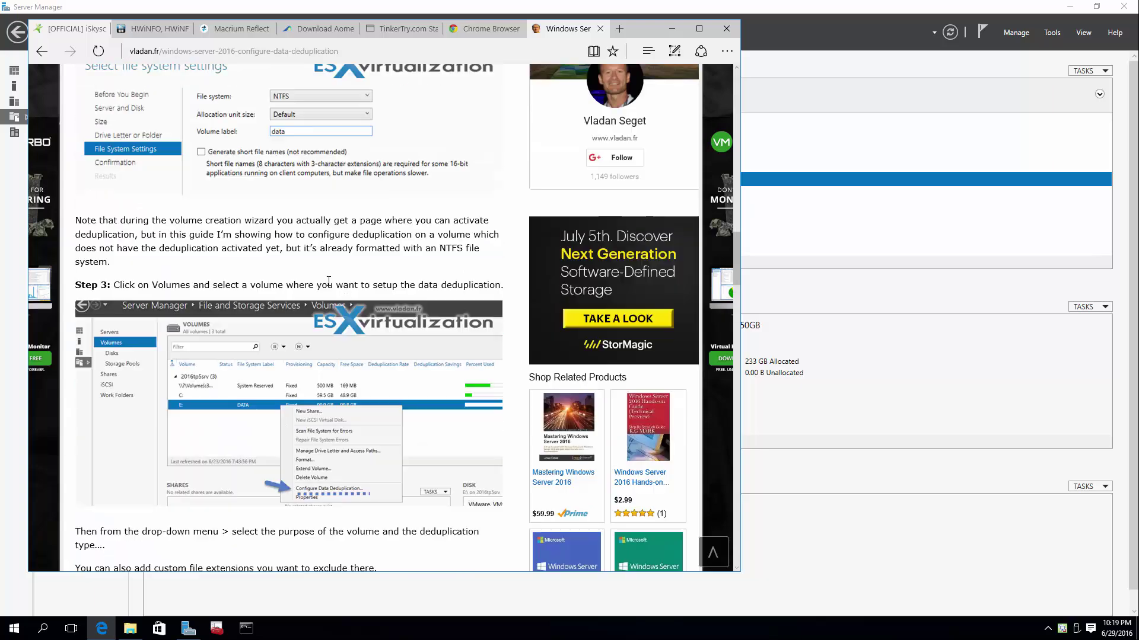
scroll(328, 280, down, 2)
scroll(329, 280, up, 5)
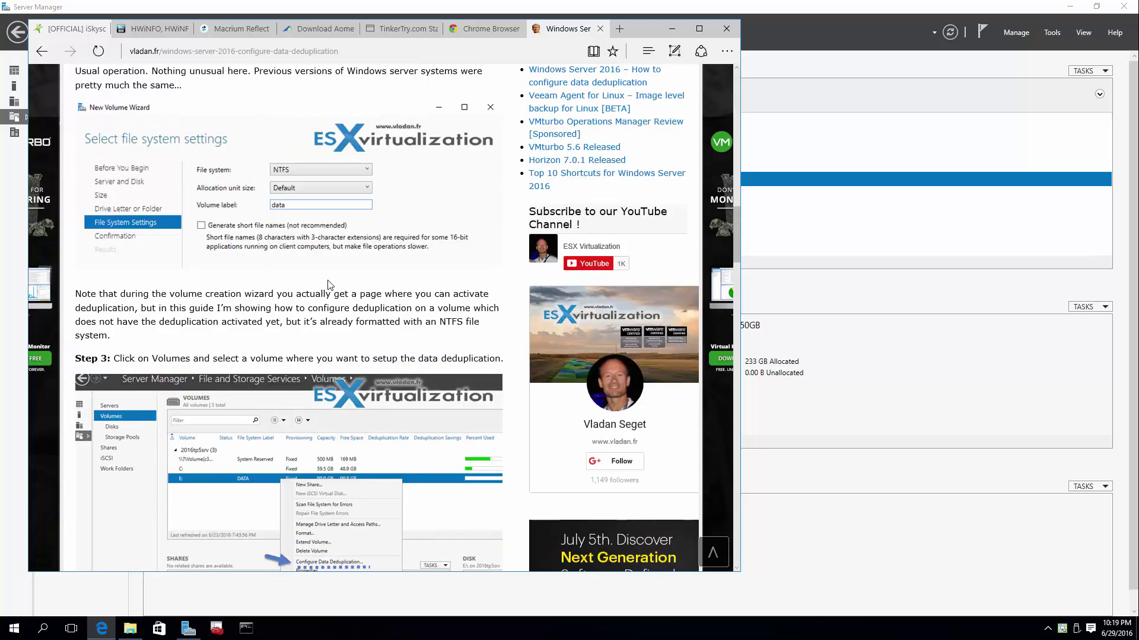
scroll(326, 280, up, 6)
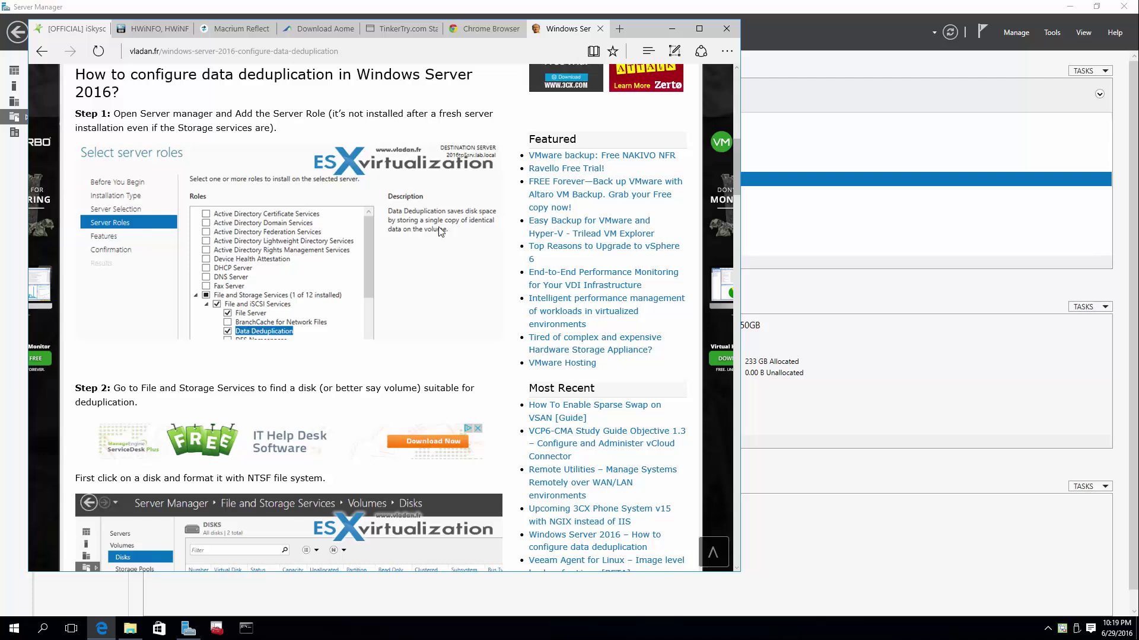
Start Add Roles and Features with role-based installation on this server.
click(671, 29)
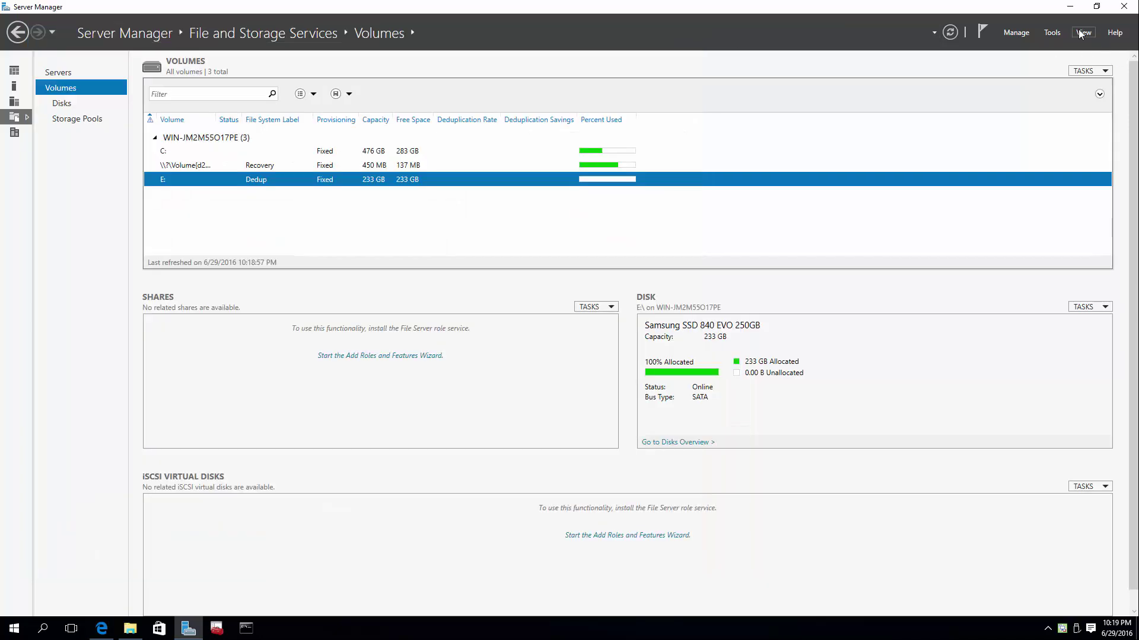
click(1070, 8)
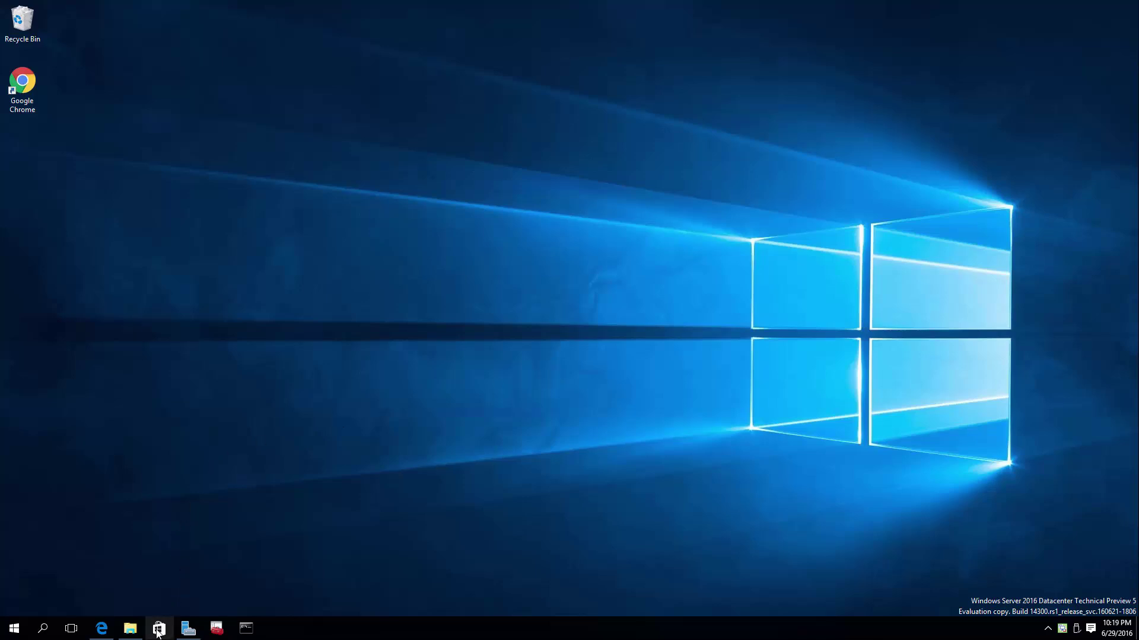
click(187, 630)
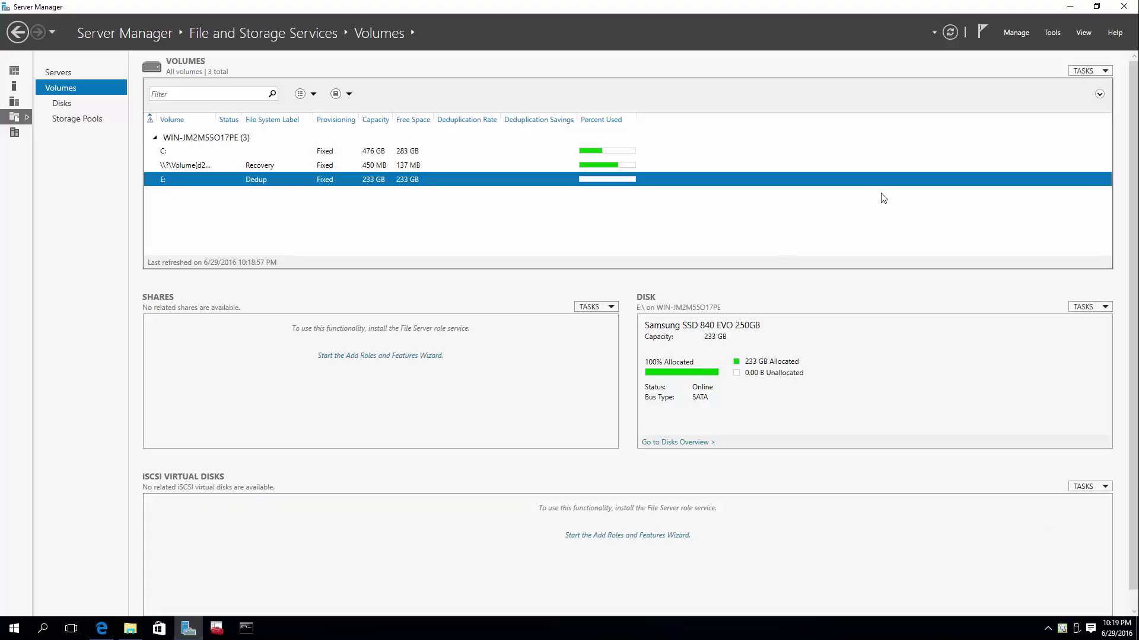
click(1026, 35)
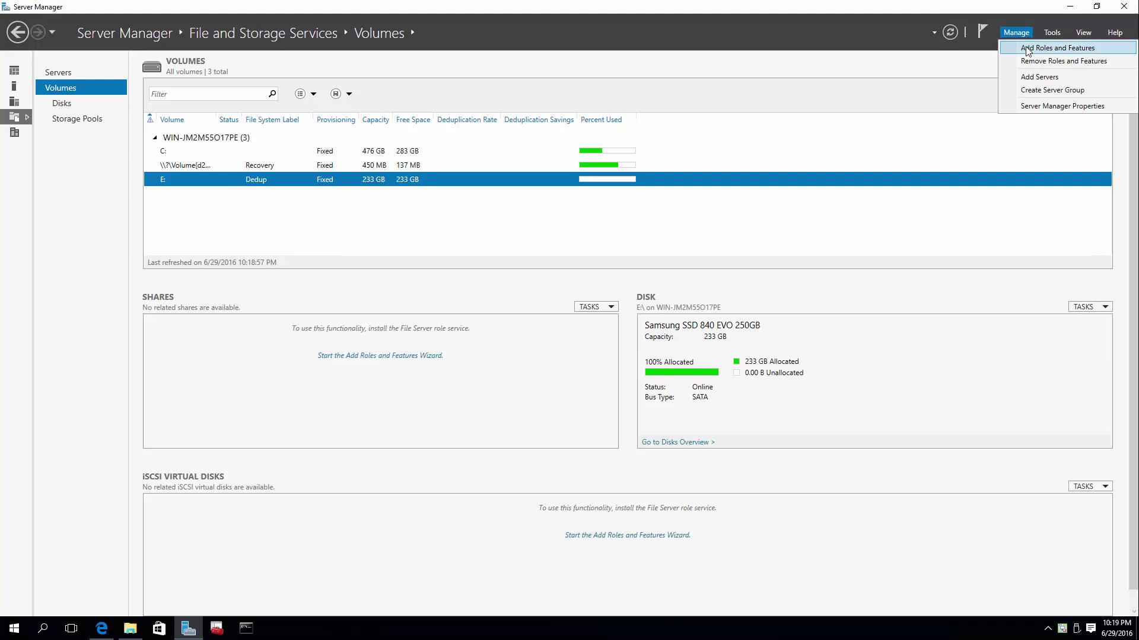
click(1038, 48)
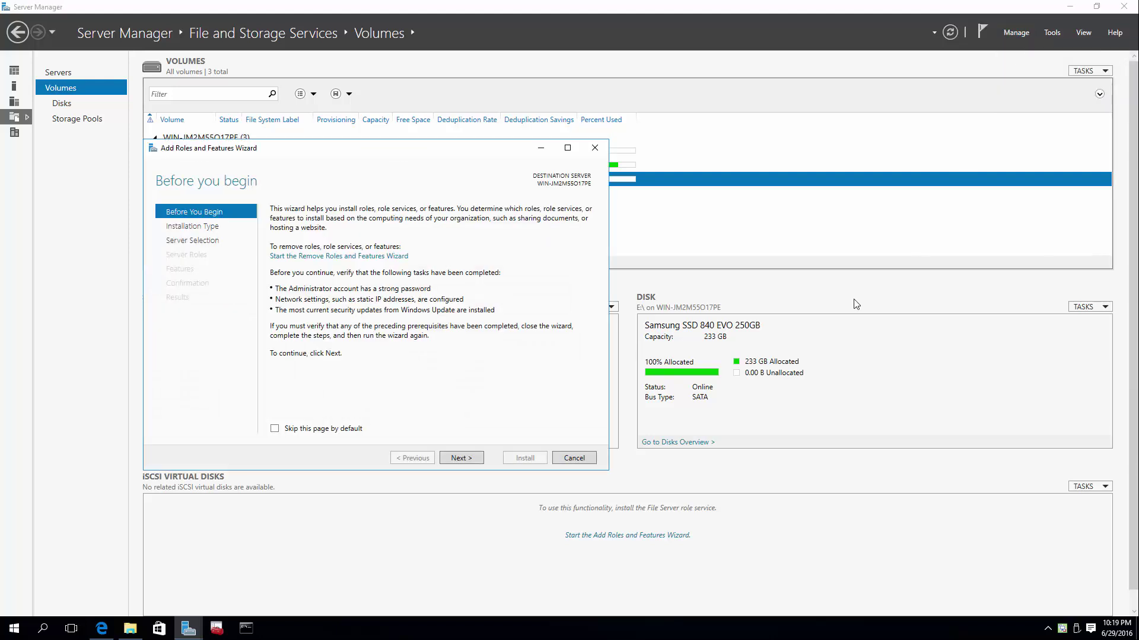
click(462, 458)
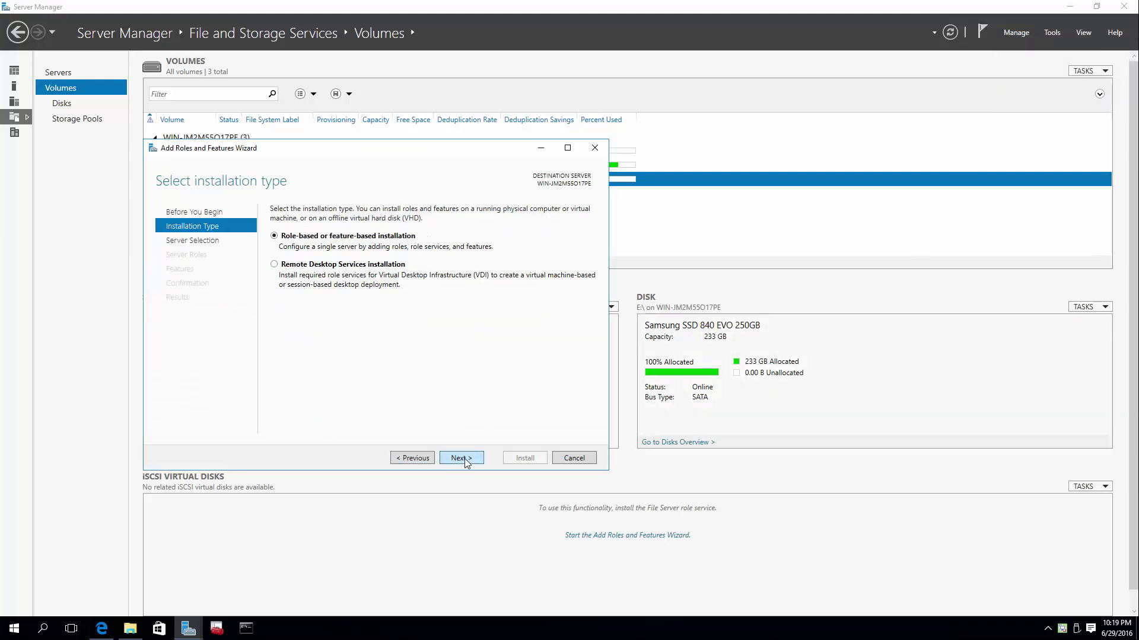
click(465, 457)
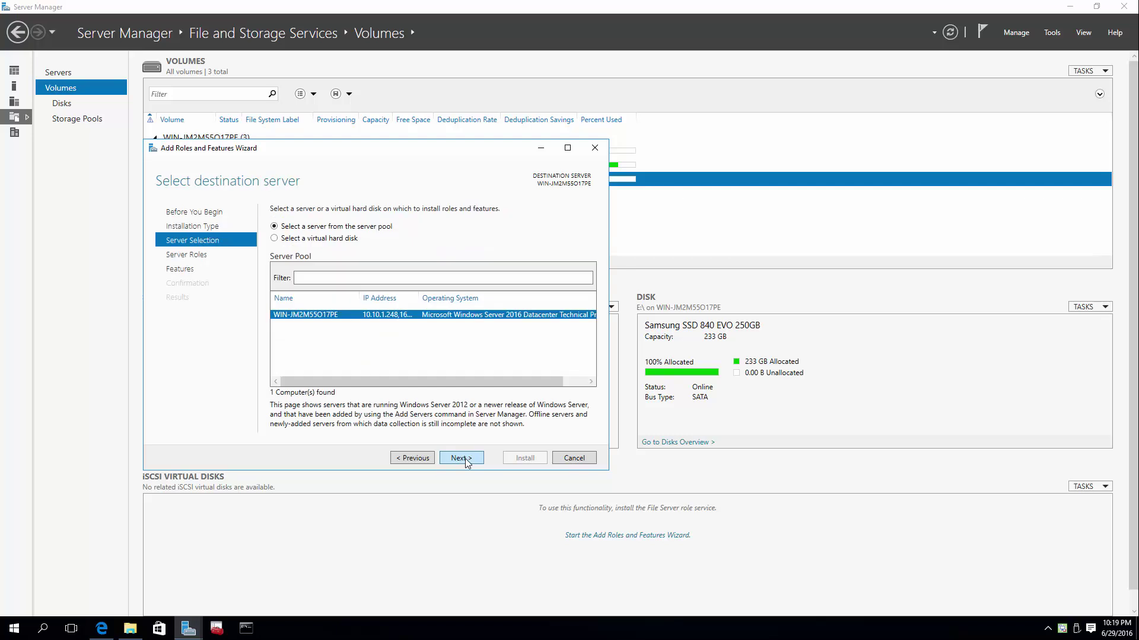
click(465, 458)
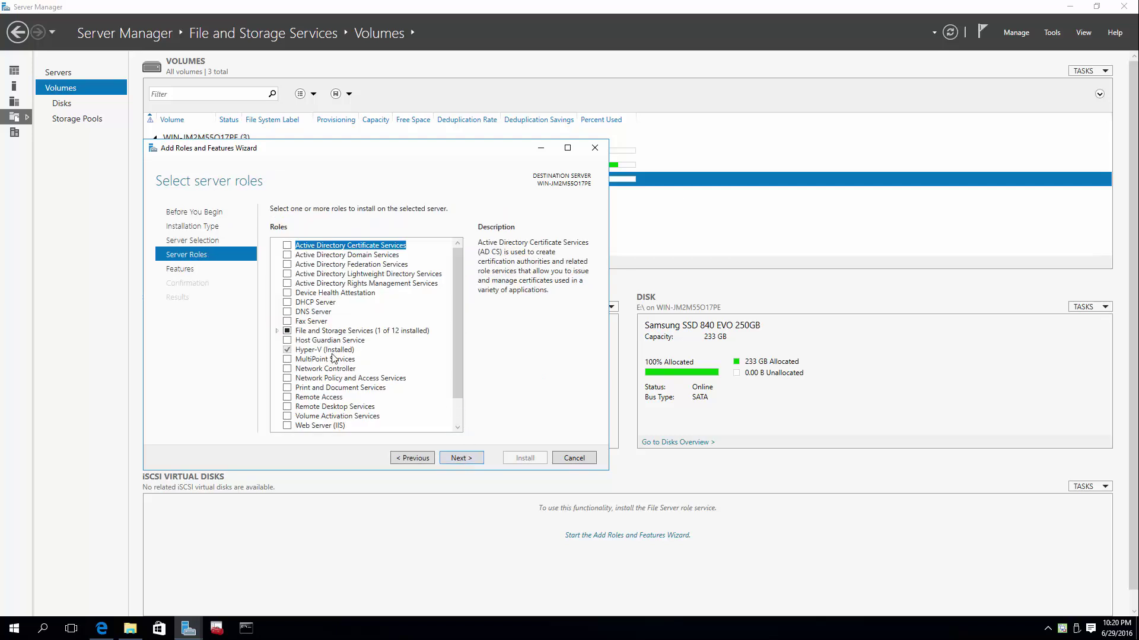
Select Data Deduplication under File and iSCSI Services, adding the required File Server features.
click(276, 331)
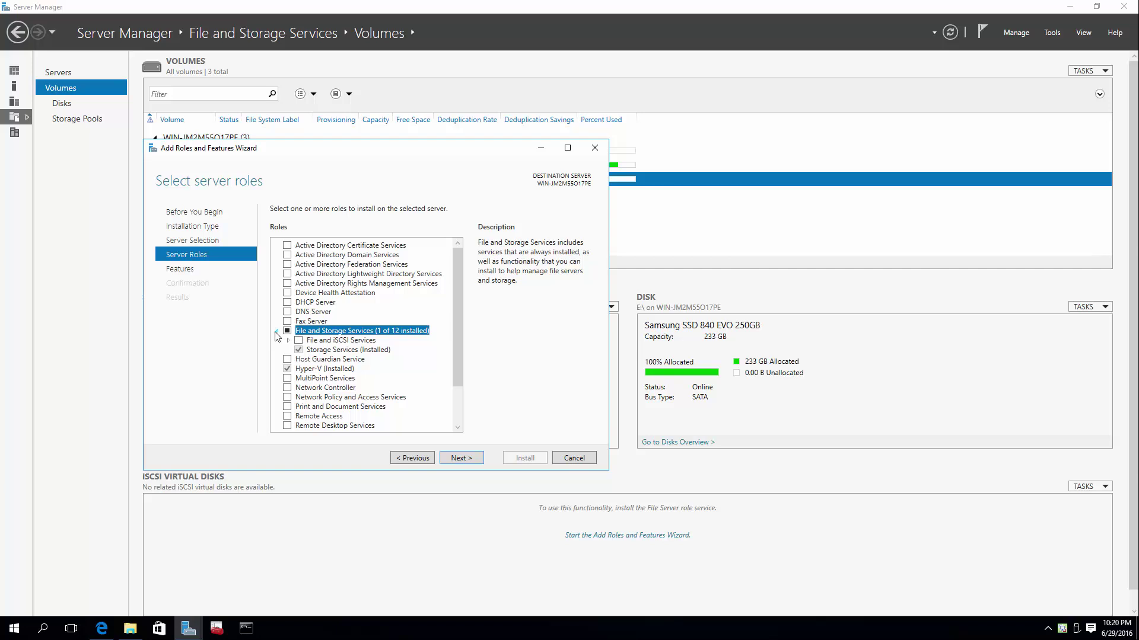
click(100, 626)
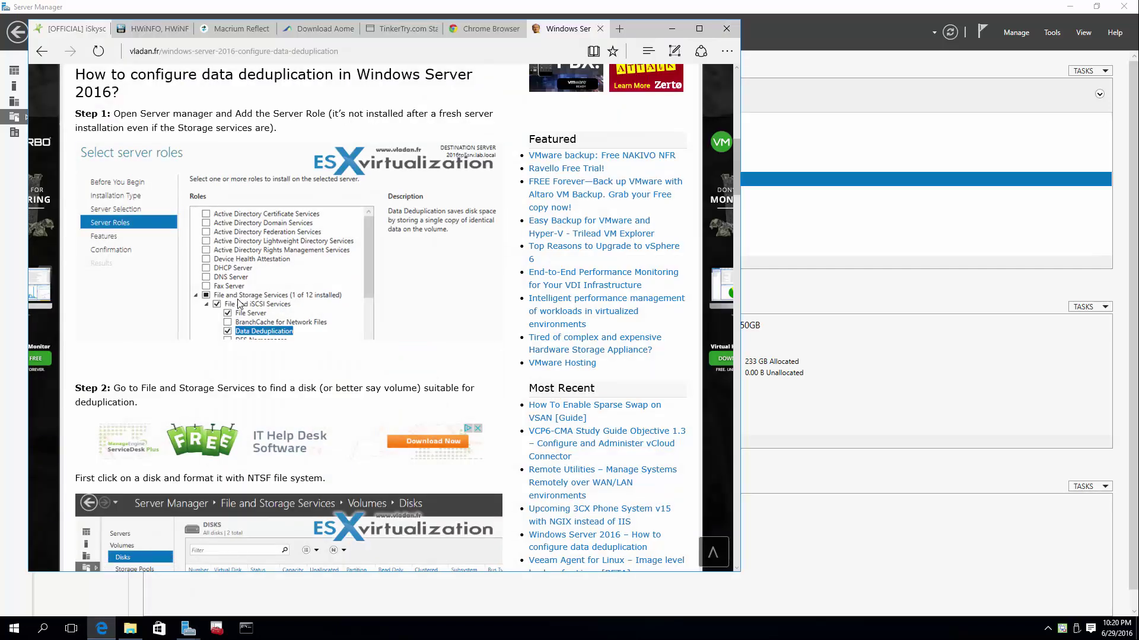
click(673, 28)
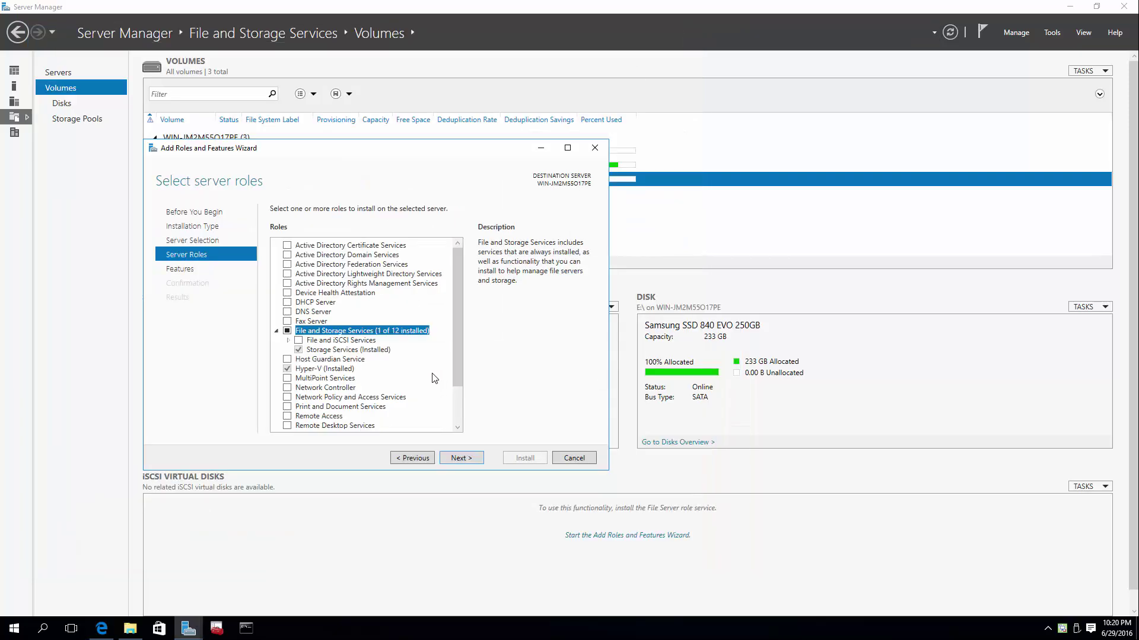
click(288, 341)
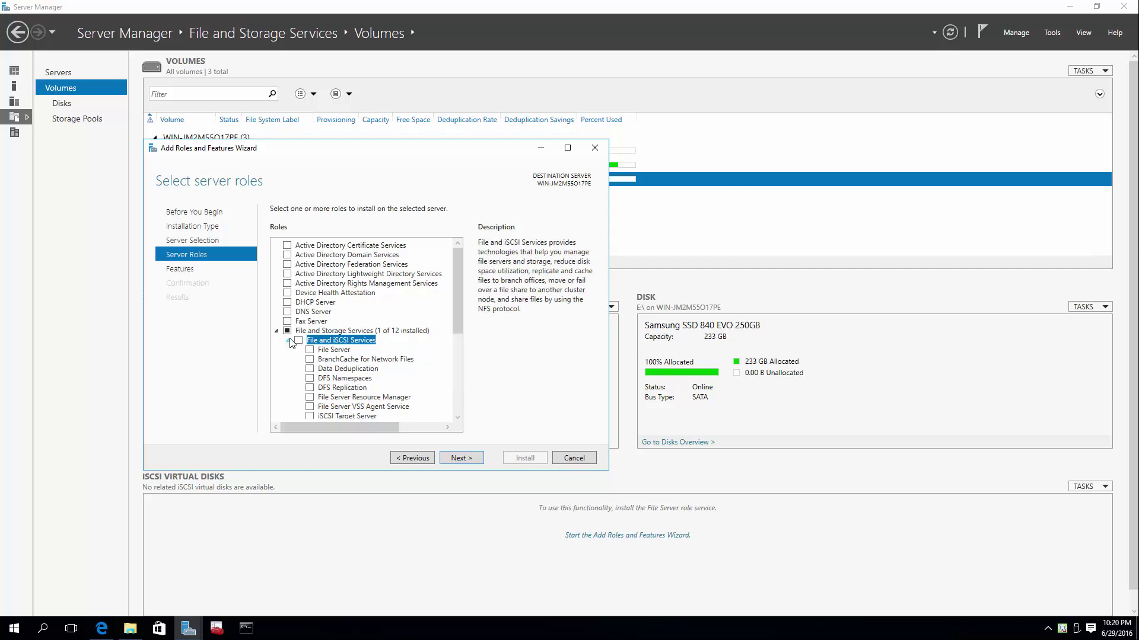
click(310, 369)
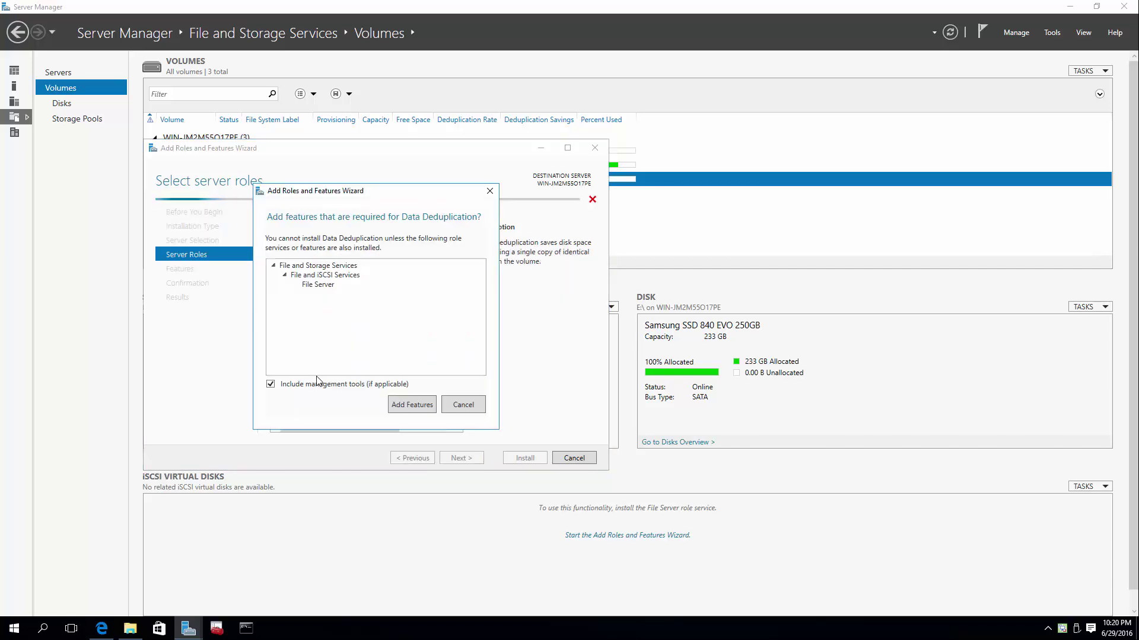
click(412, 406)
click(457, 459)
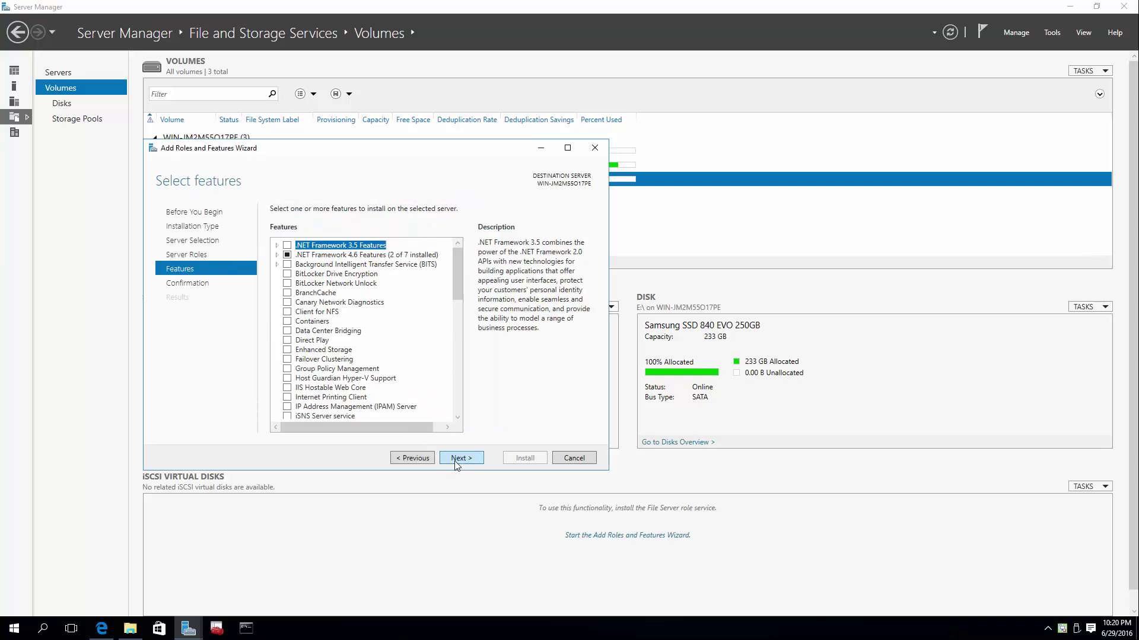
Install Data Deduplication and File Server, checking the dedup article while installation runs.
click(455, 460)
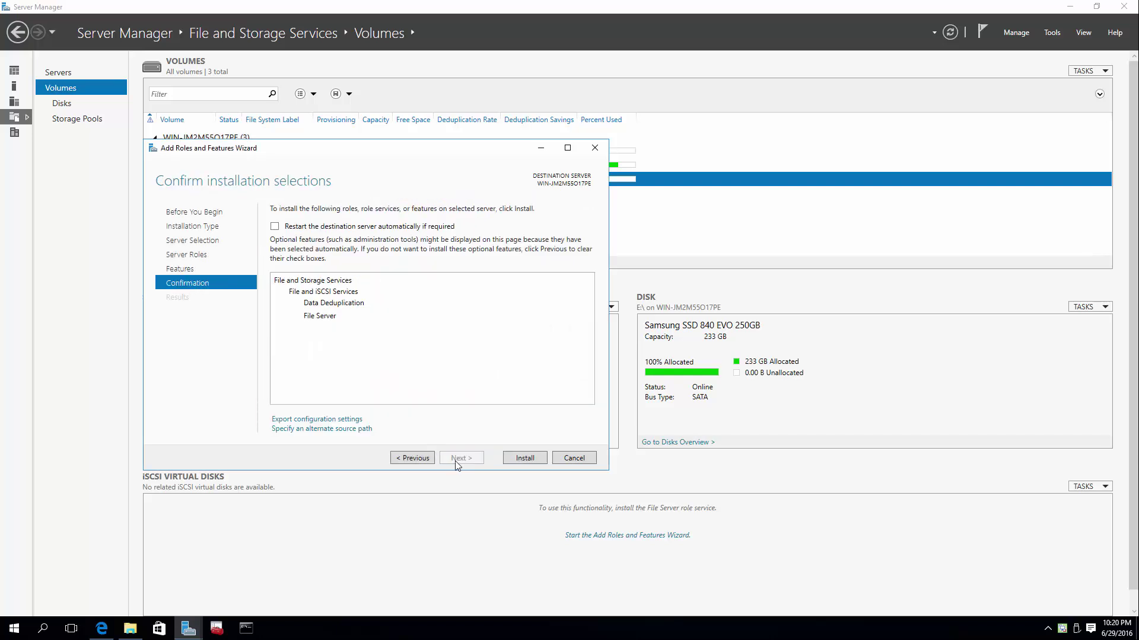
click(522, 461)
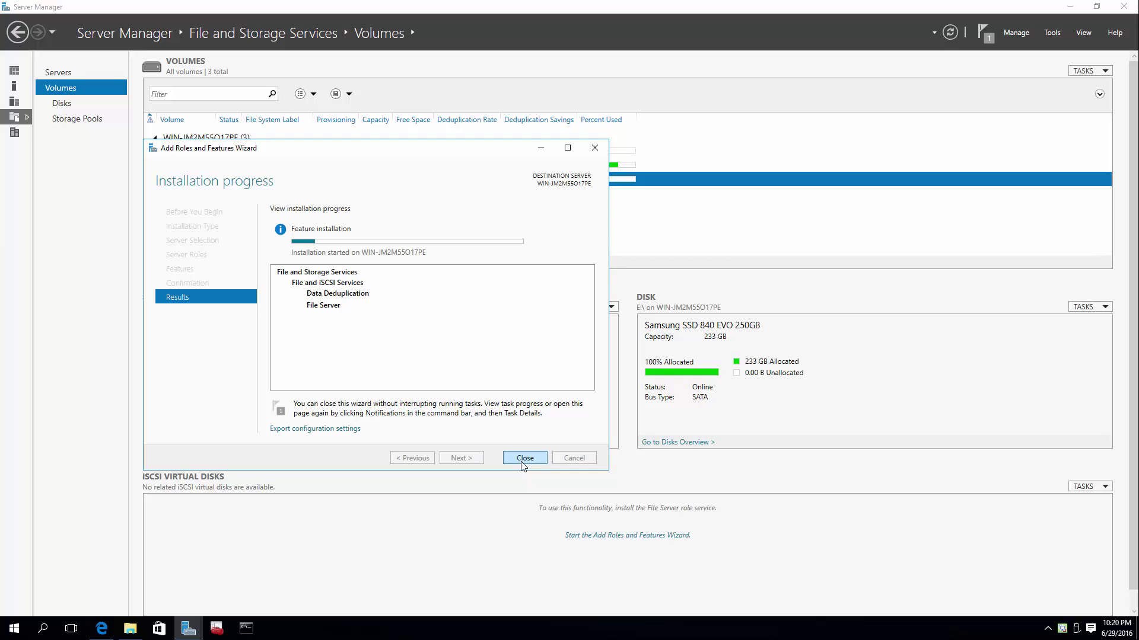
click(104, 628)
click(107, 630)
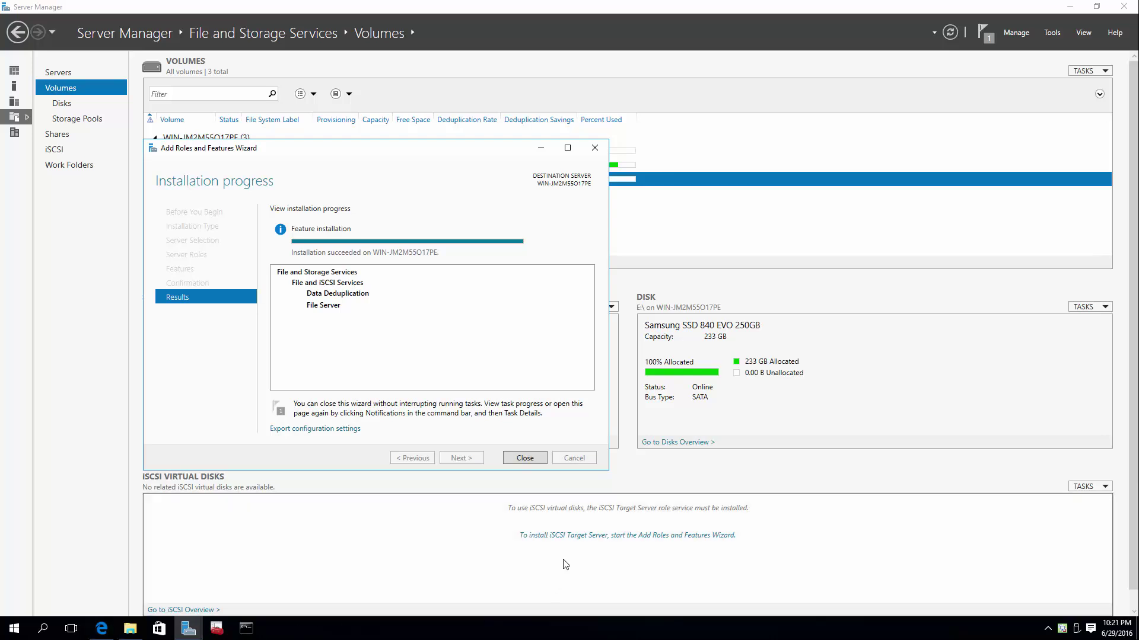
Enable General purpose file server deduplication on E:, review its schedule, and save.
click(537, 461)
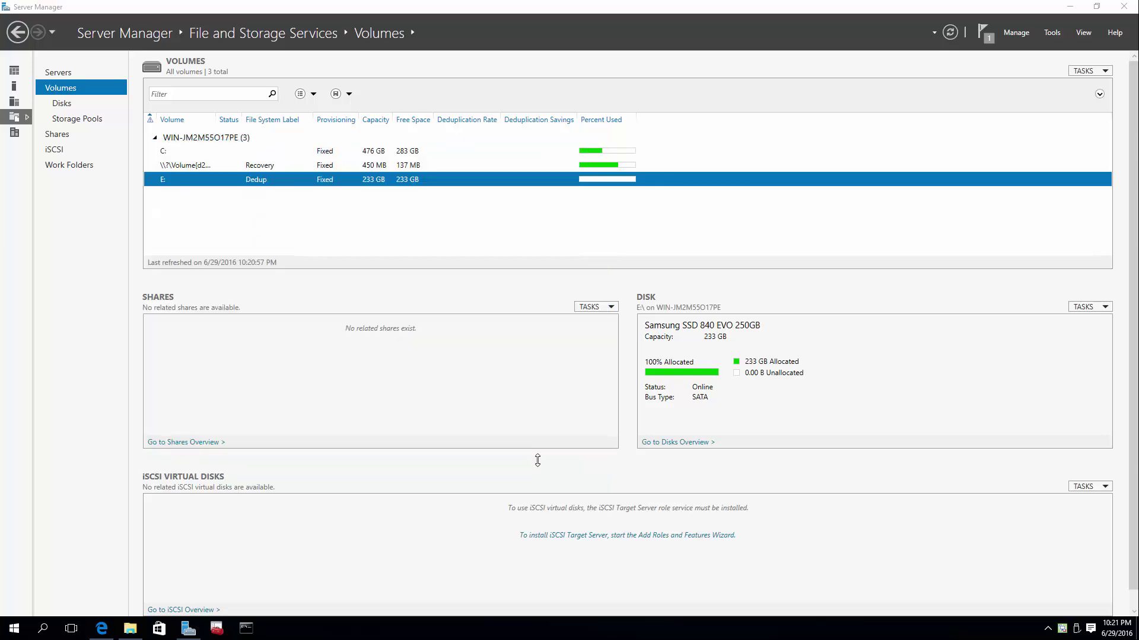
right_click(446, 182)
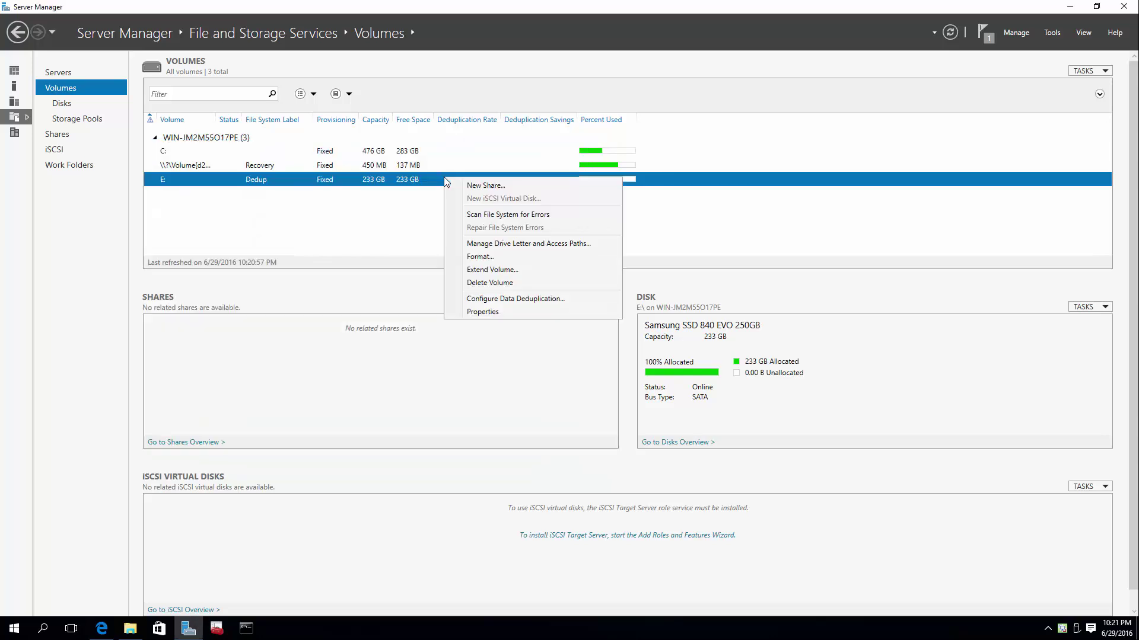
click(572, 303)
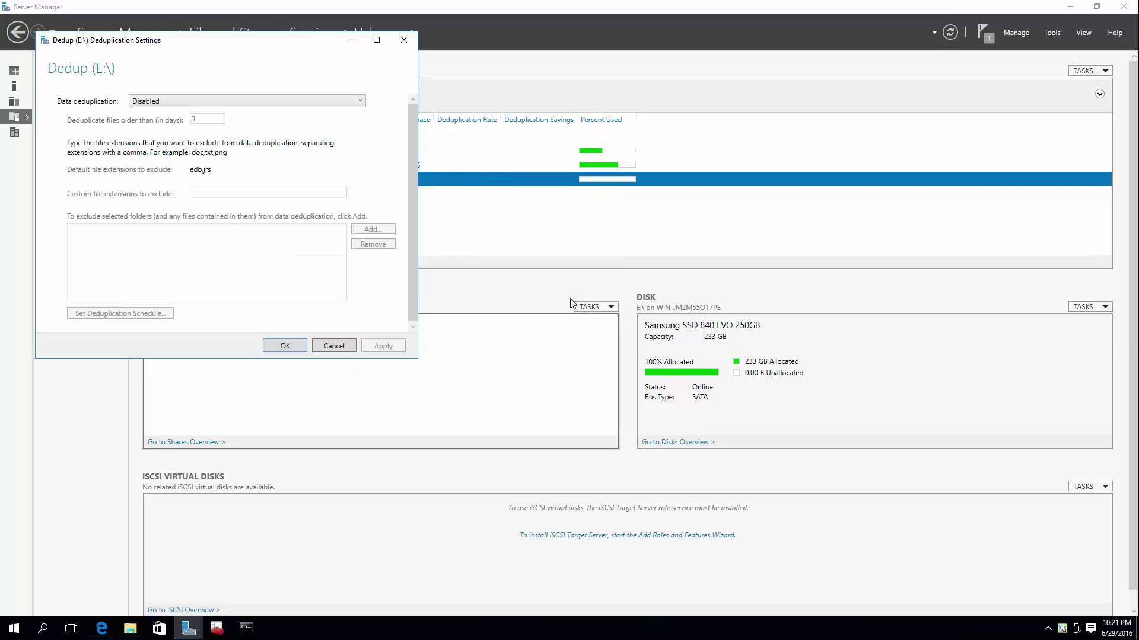
click(241, 102)
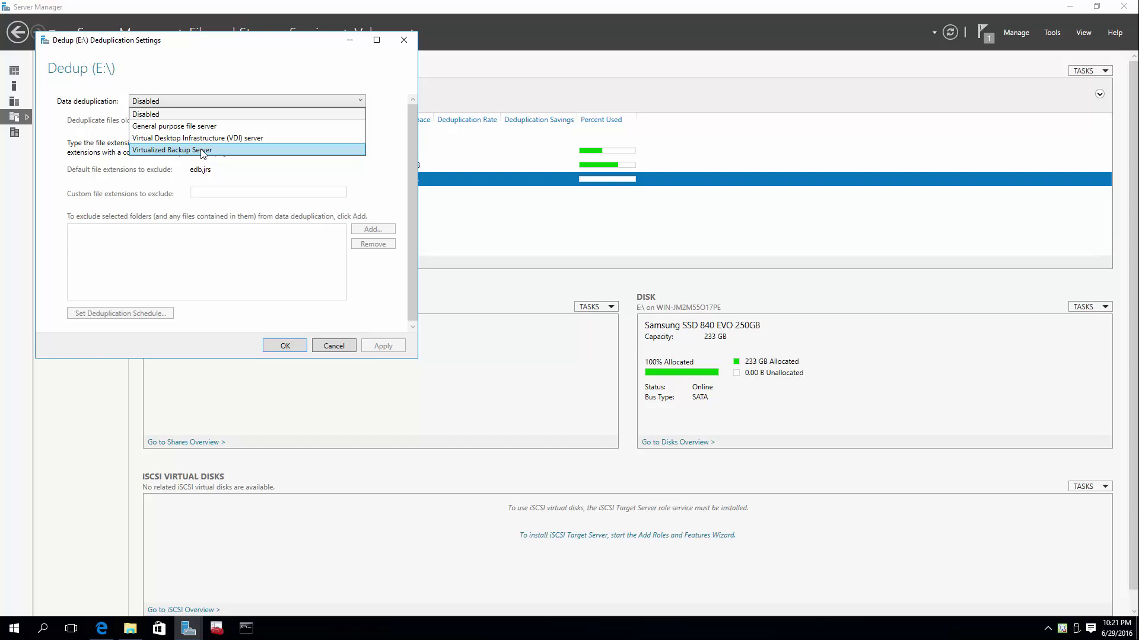
click(228, 127)
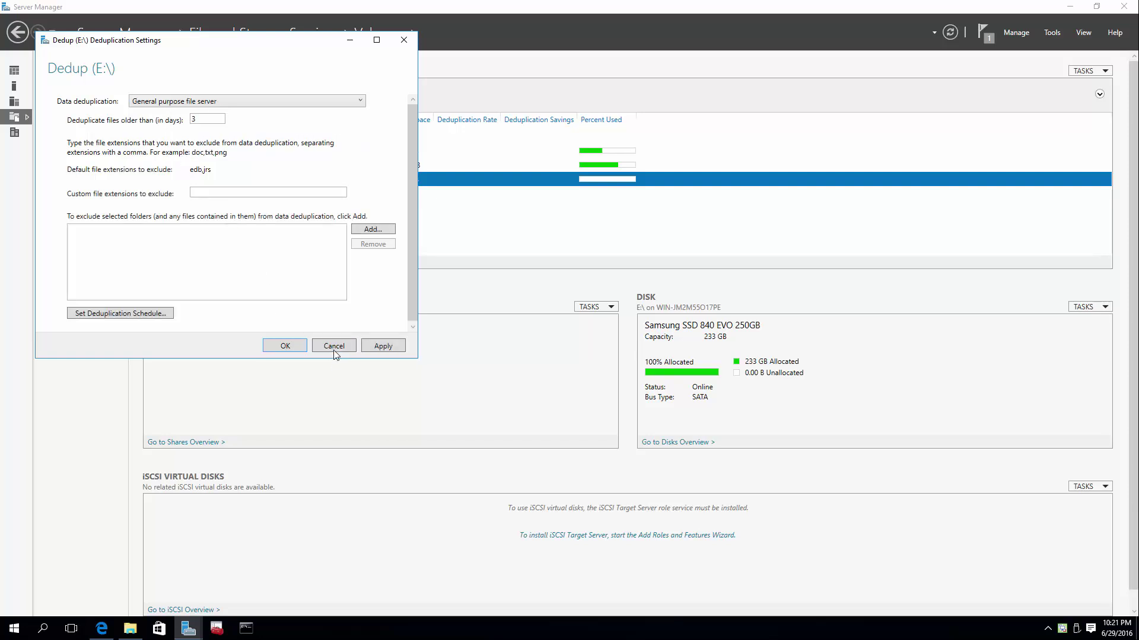
click(136, 317)
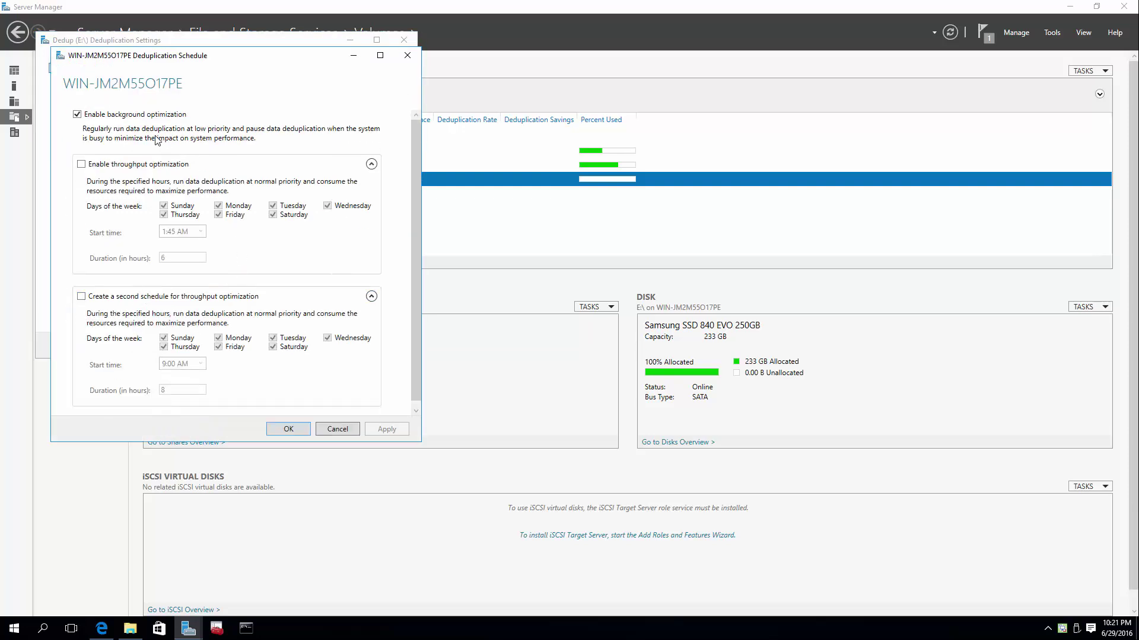
scroll(236, 182, down, 1)
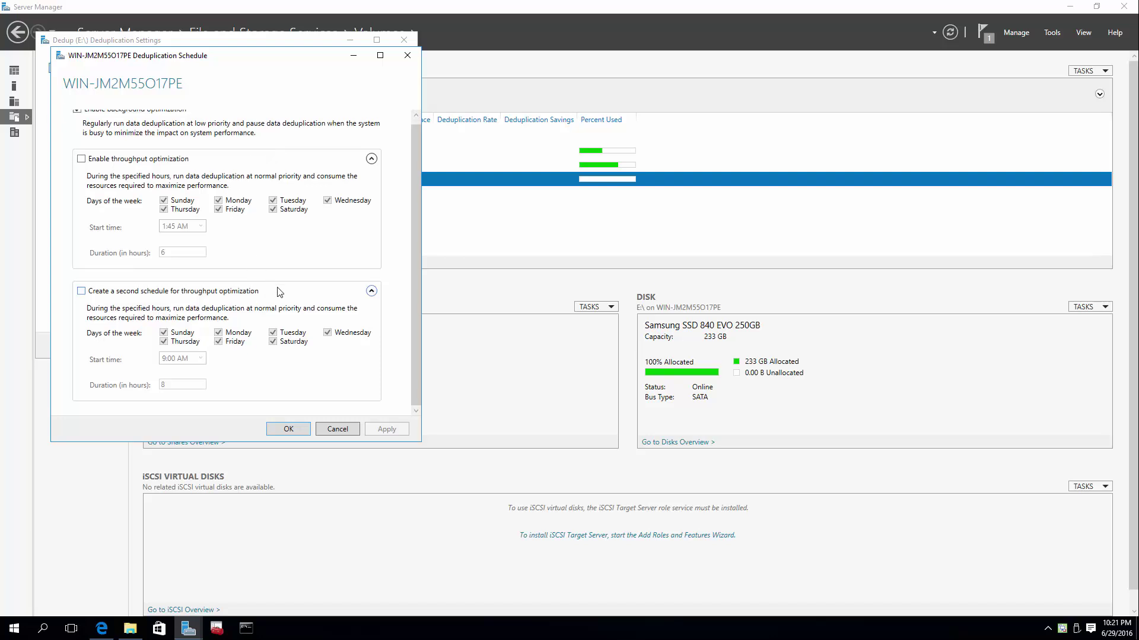
click(337, 427)
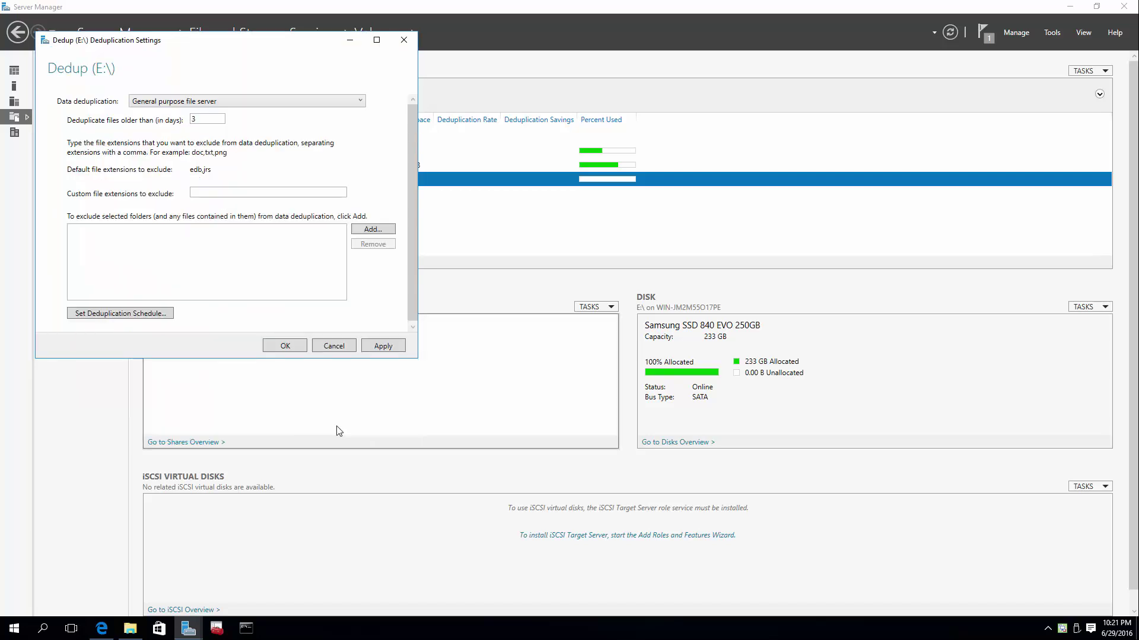
click(276, 345)
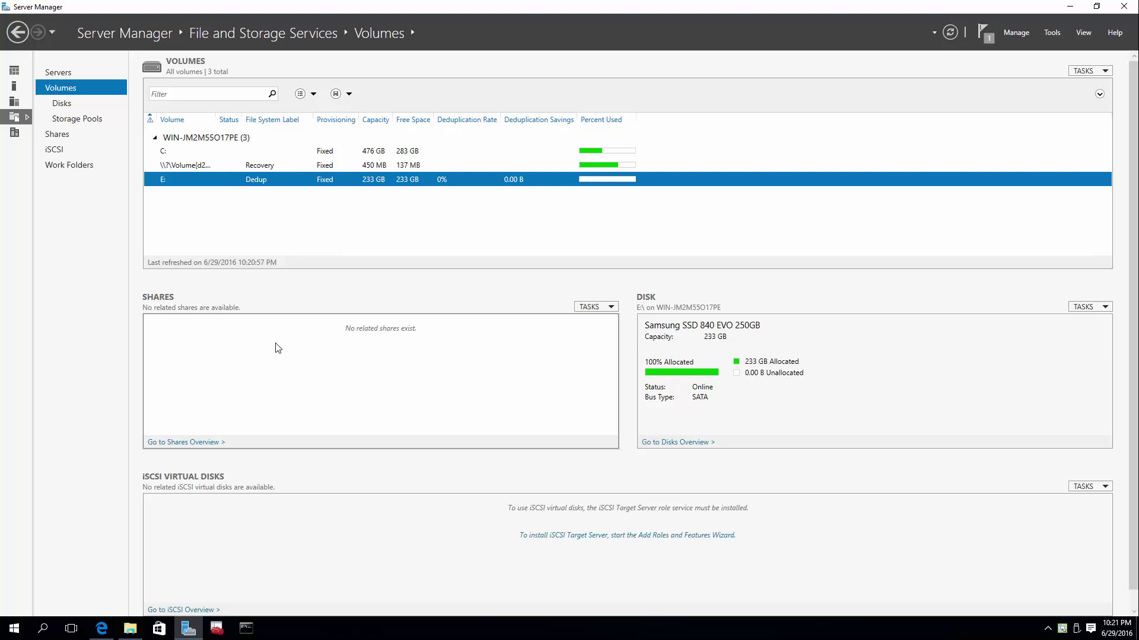
click(76, 102)
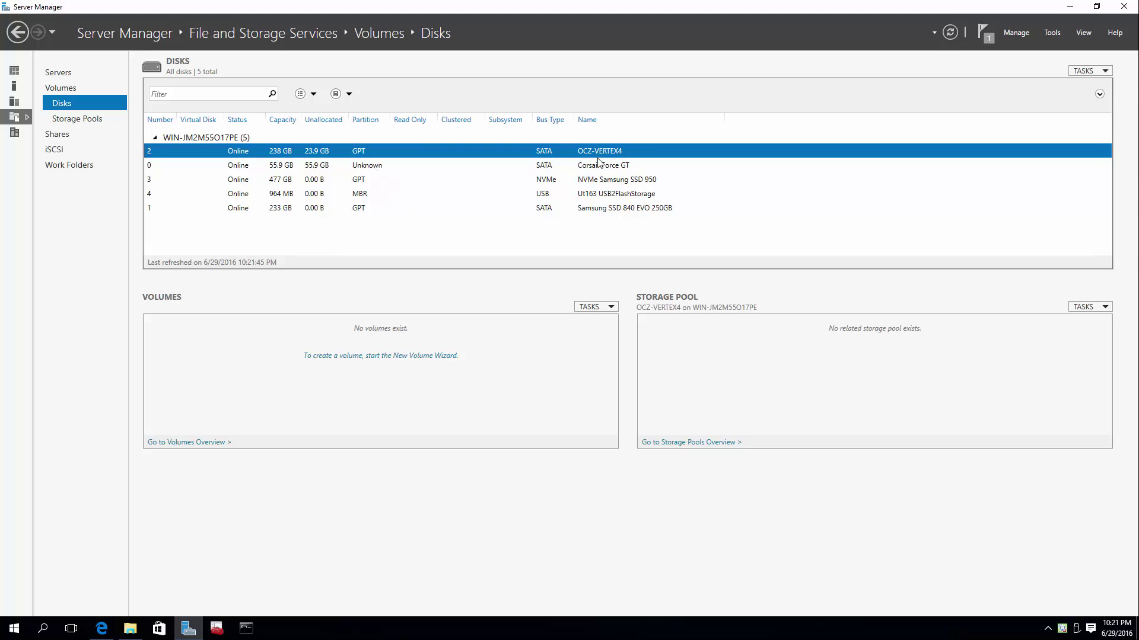
Launch the New Volume Wizard on the 55.9 GB Corsair Force GT as Disk 0, initializing it as GPT.
click(344, 169)
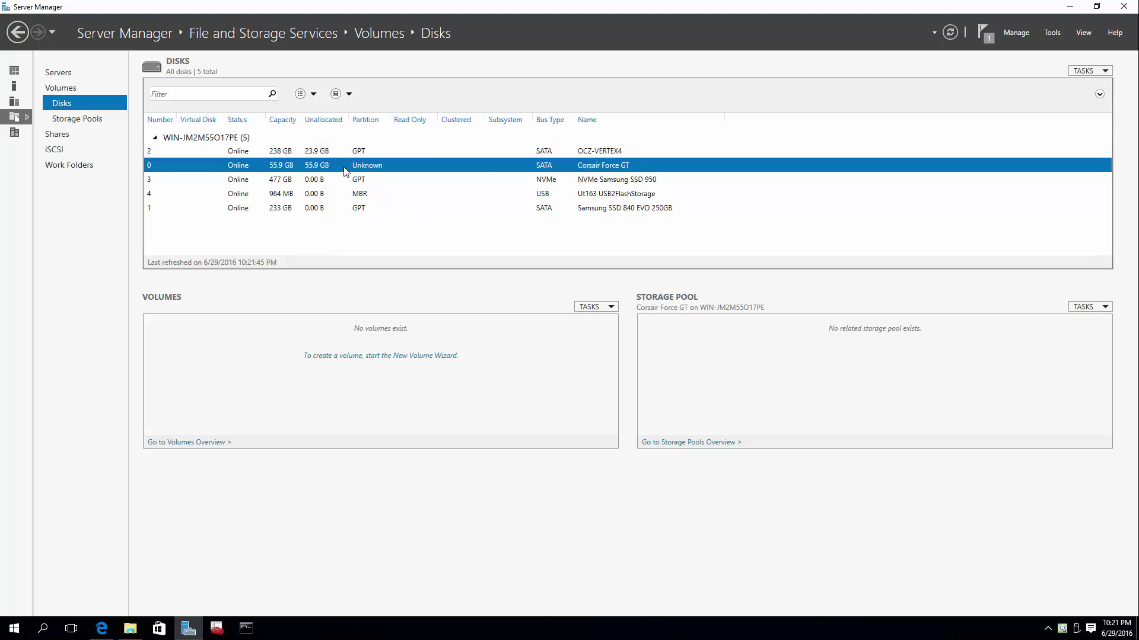
click(381, 357)
click(375, 383)
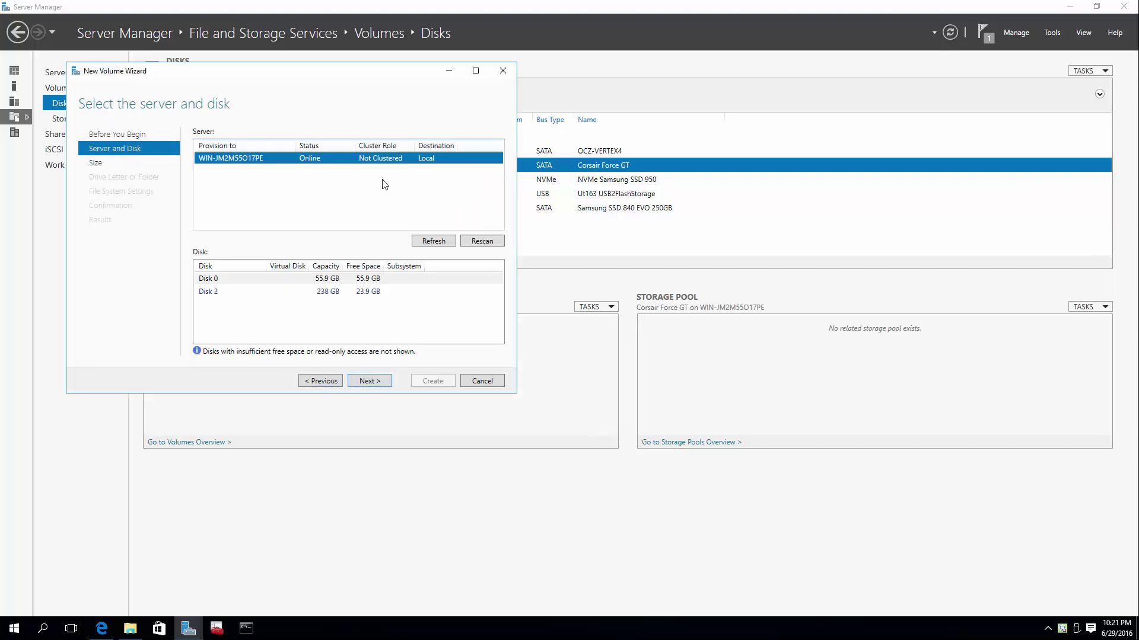
click(329, 278)
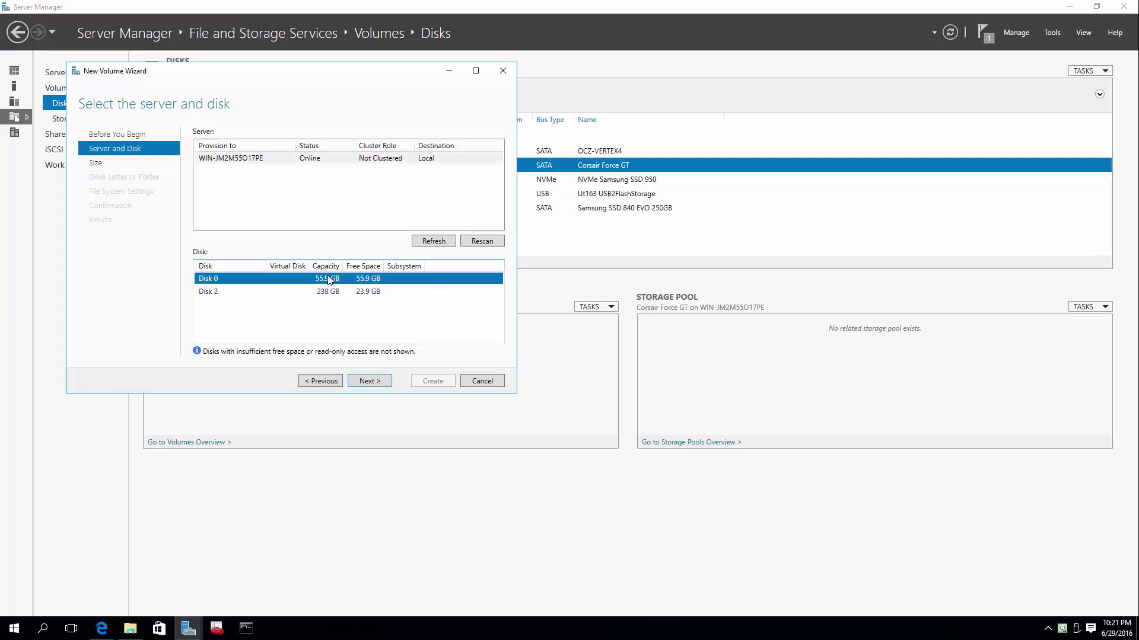
click(380, 382)
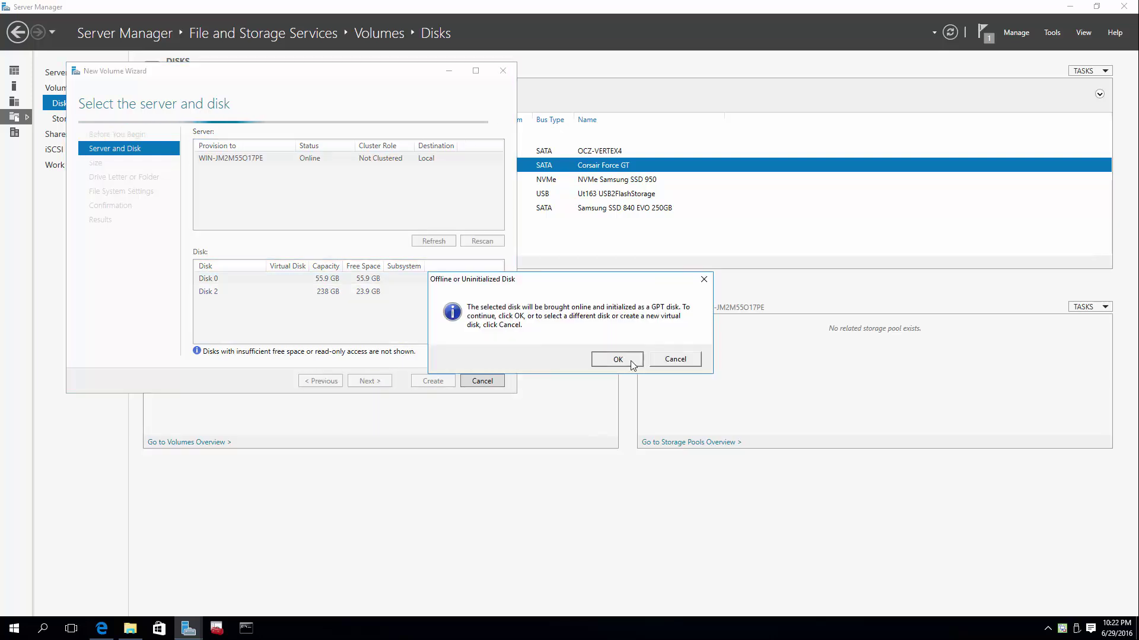
click(628, 359)
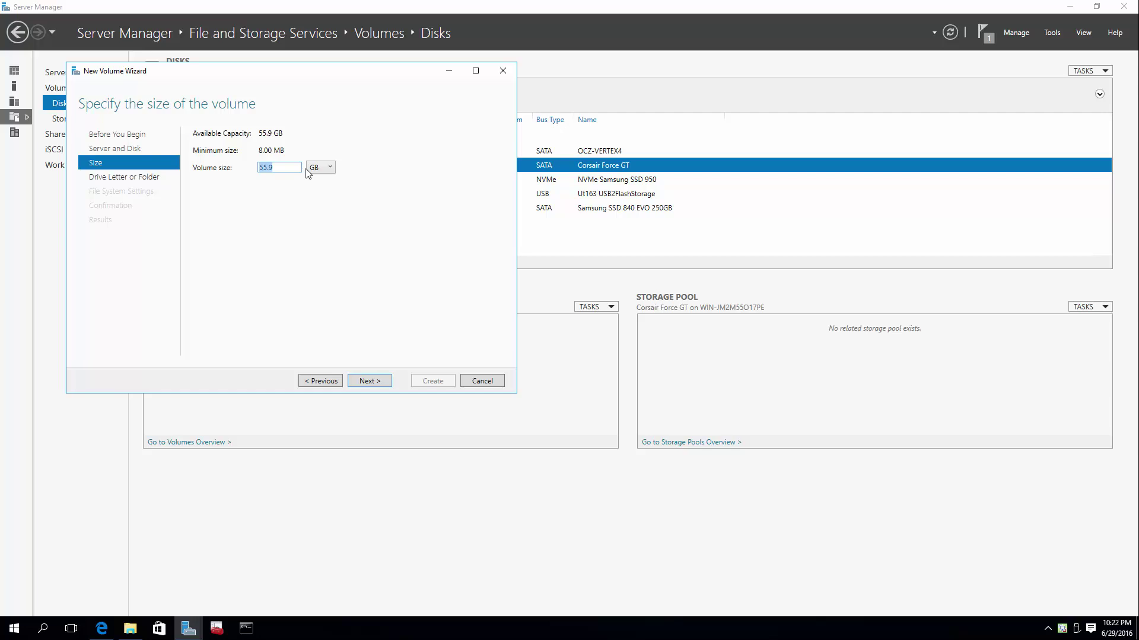
Set the volume size to 50 GB and keep drive letter F, clearing the stray Dedup folder path.
text(50)
click(382, 386)
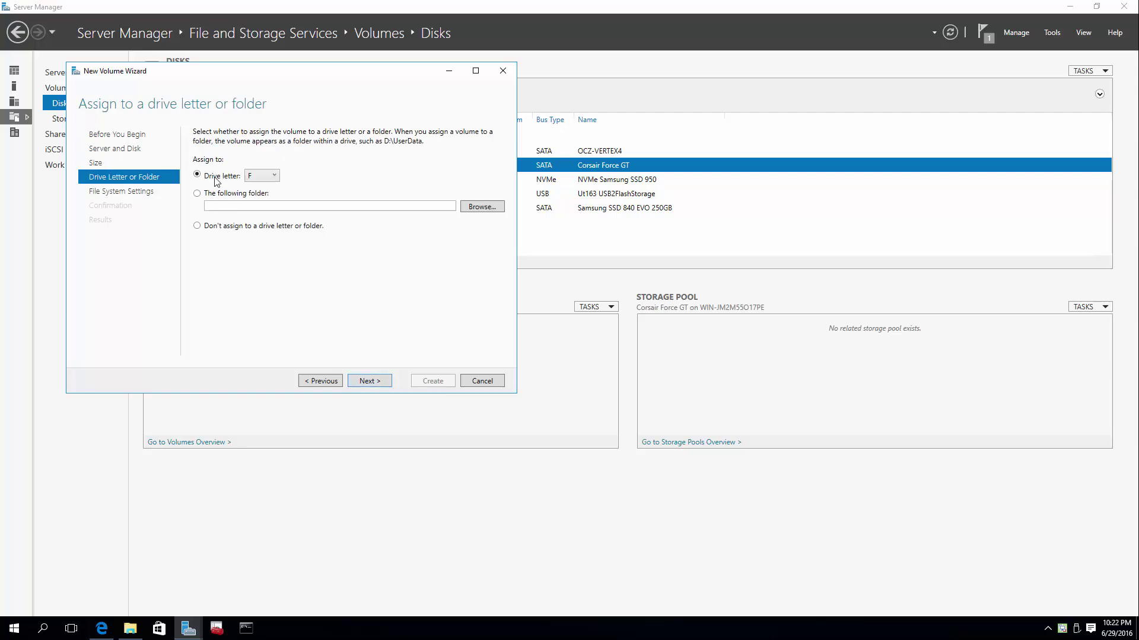
click(236, 207)
text(Dedup2)
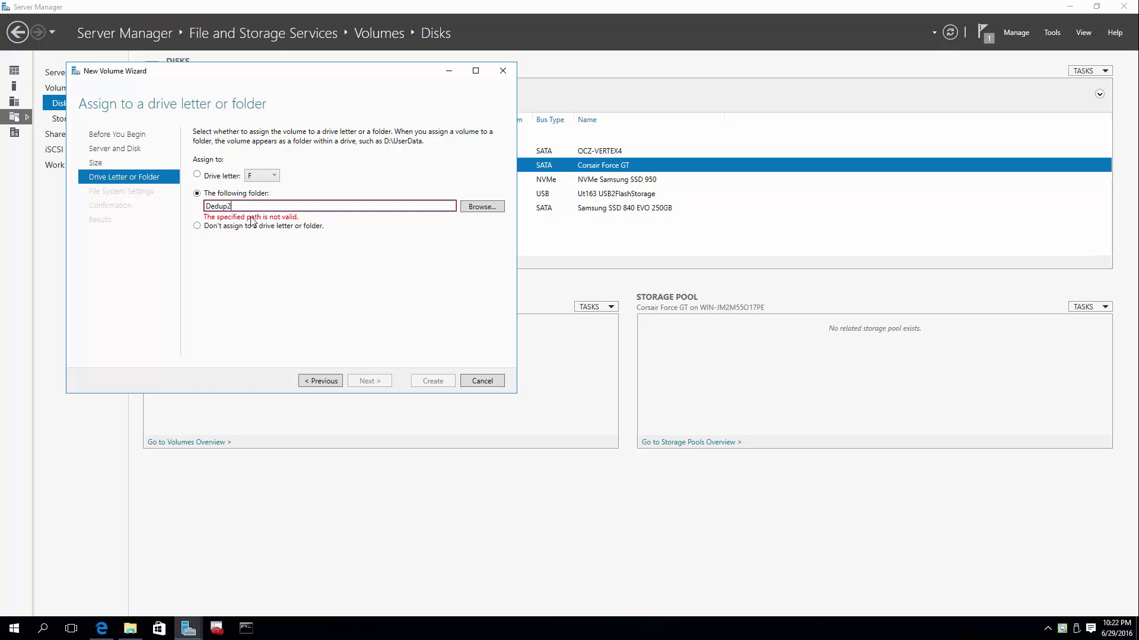
key(ctrl+a)
click(197, 175)
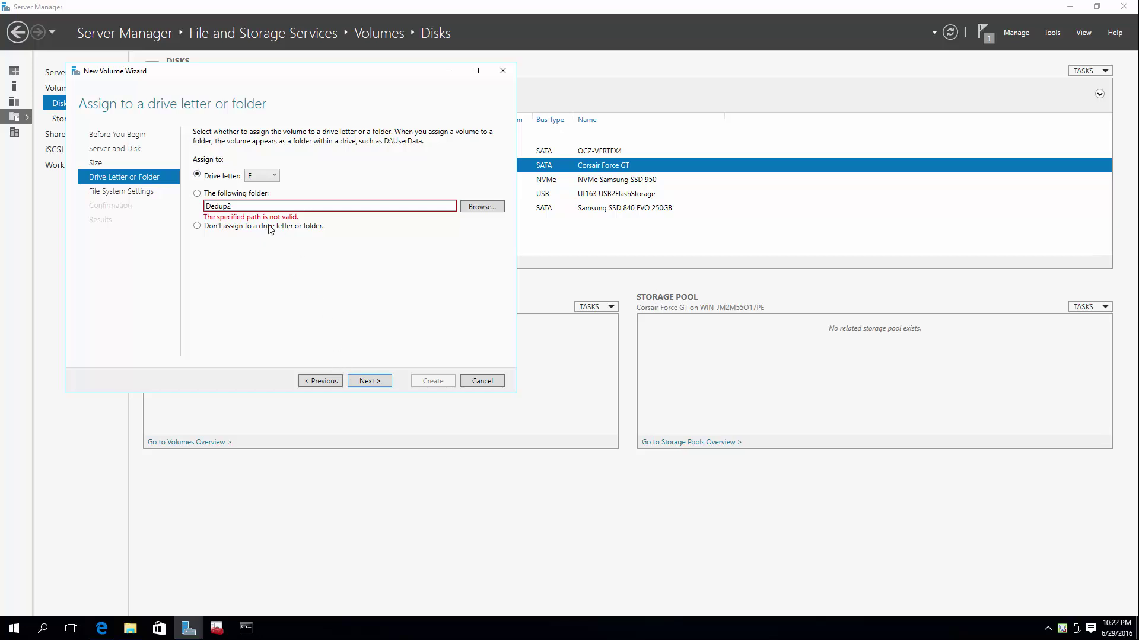
double_click(217, 206)
key(BackSpace)
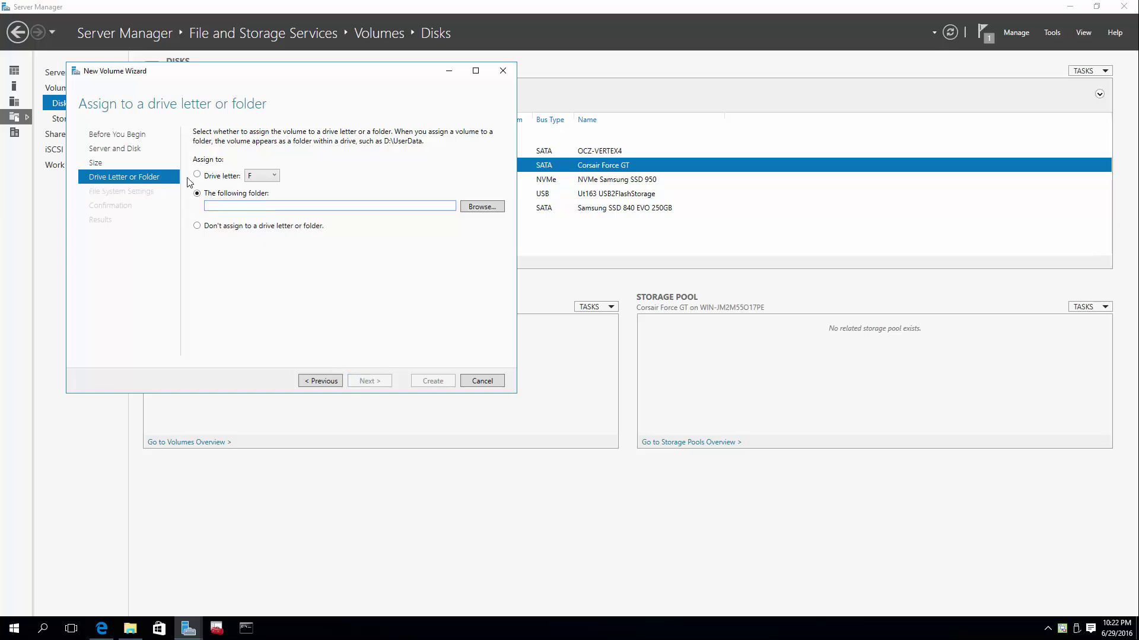
click(198, 175)
click(383, 385)
Choose the NTFS file system and label the volume Dedup2.
click(304, 134)
click(295, 143)
triple_click(289, 173)
text(Dedup2)
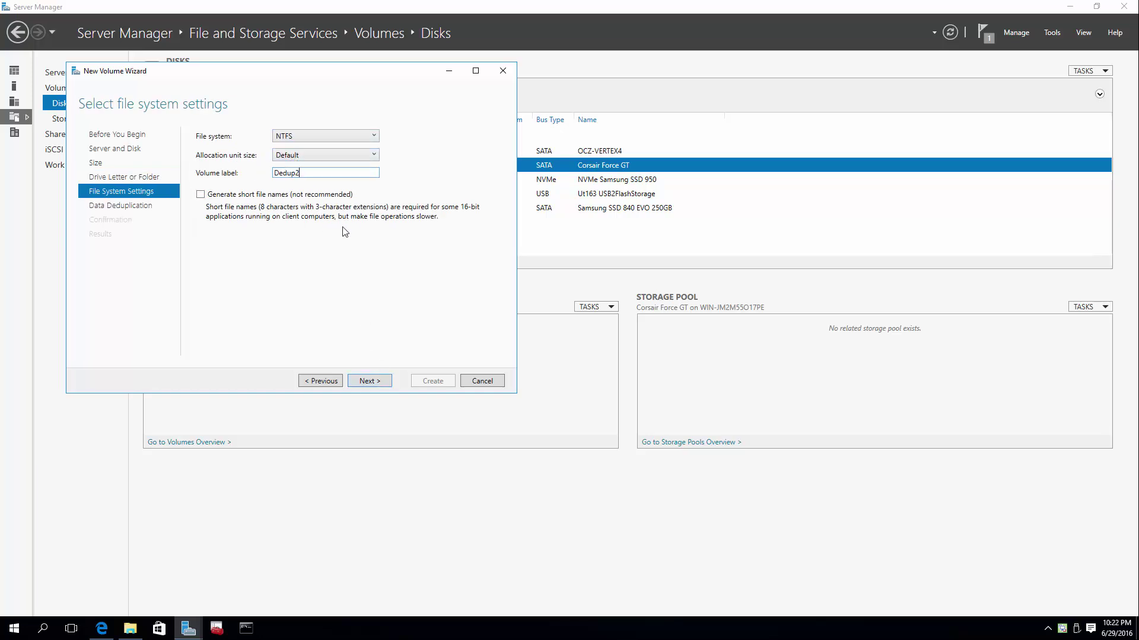
Enable General purpose file server deduplication, create the Dedup2 volume, and close the wizard.
click(381, 387)
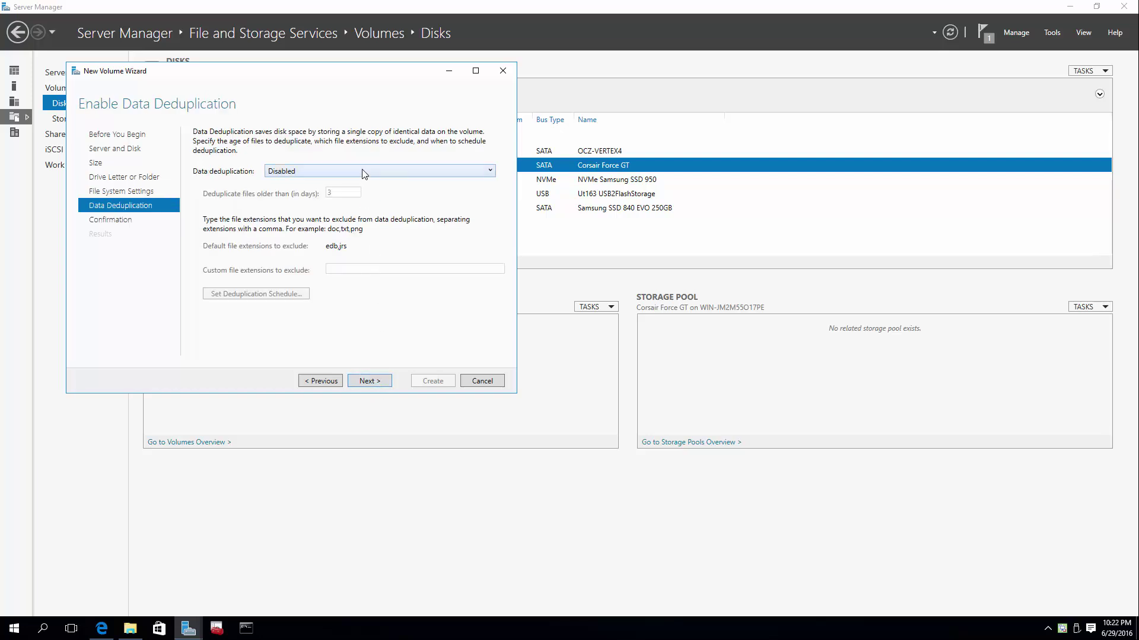
click(362, 171)
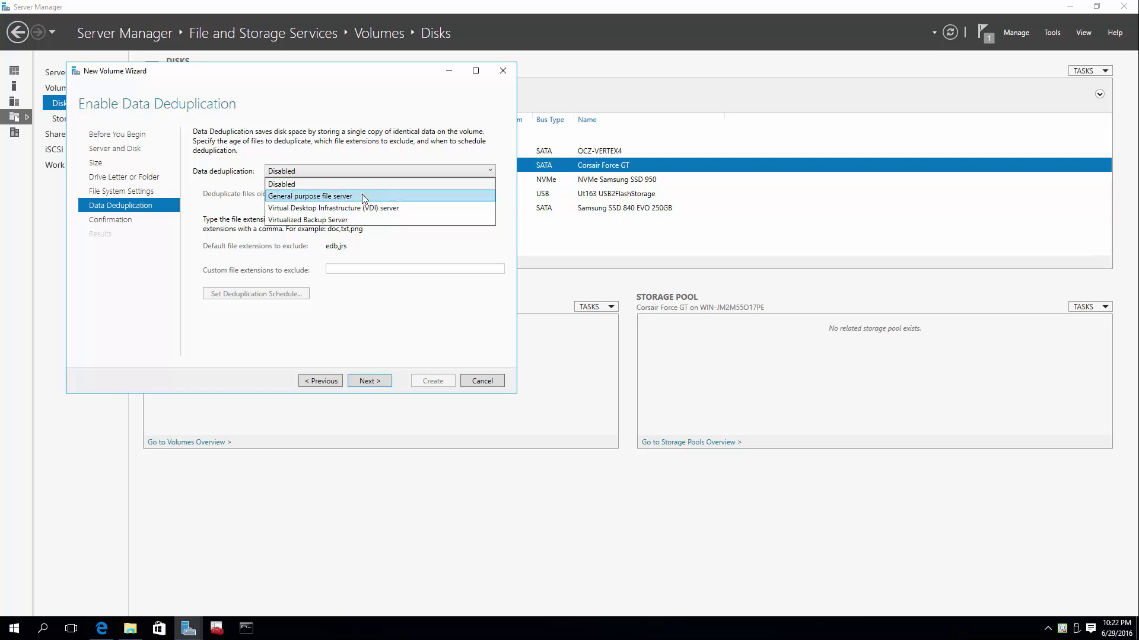
click(361, 196)
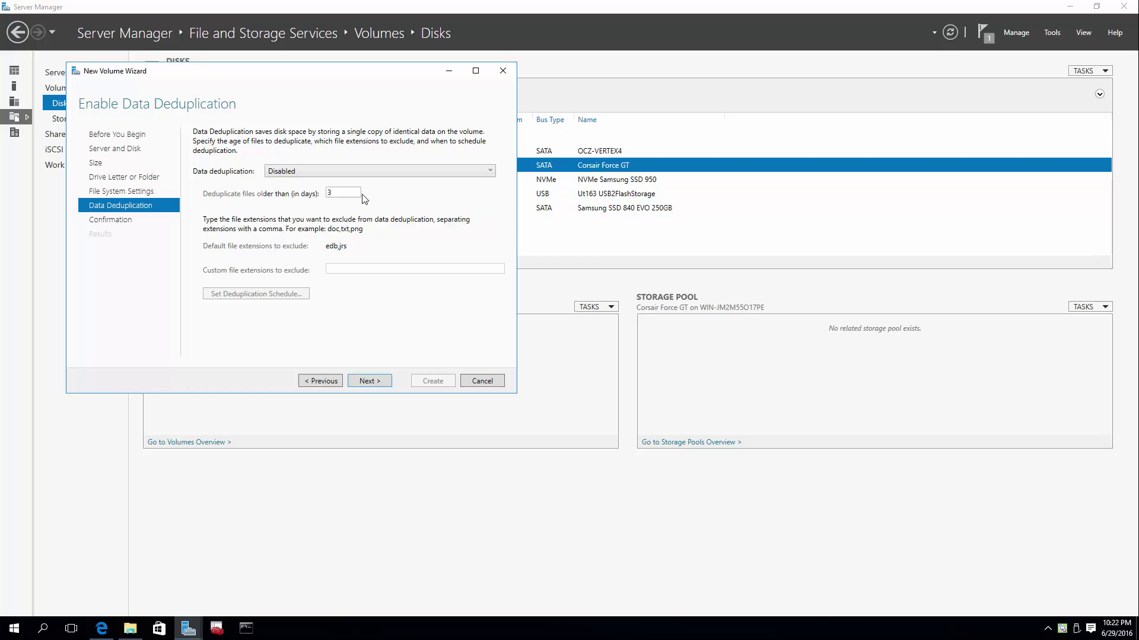
click(382, 383)
click(449, 384)
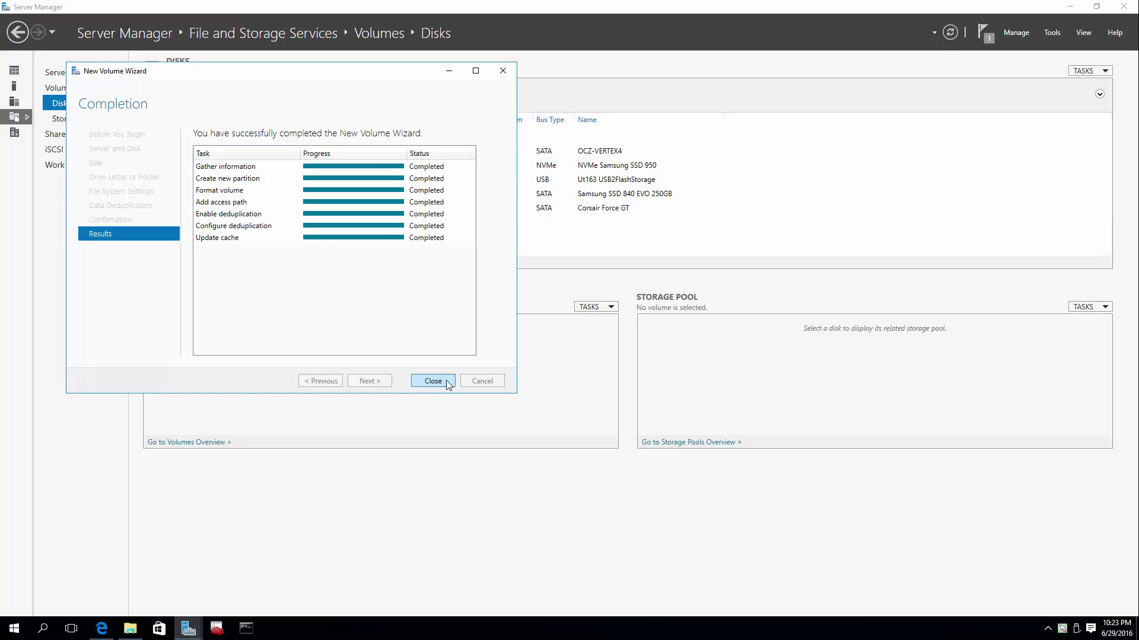
click(446, 380)
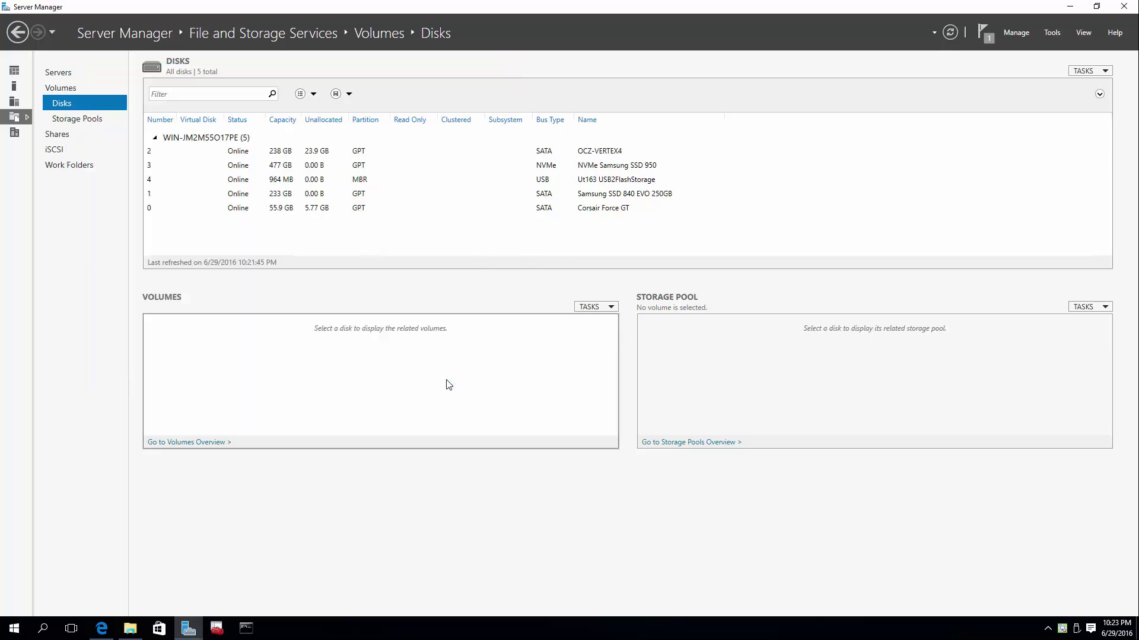
Open Veeam Endpoint Backup from the tray and start backup configuration with administrator approval.
click(1070, 5)
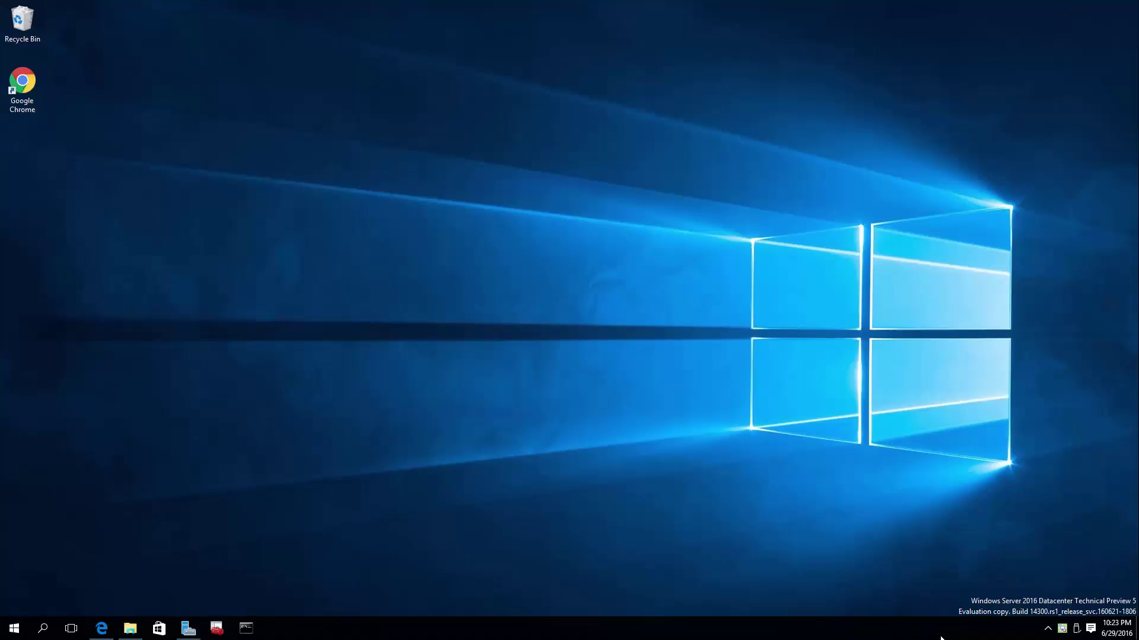
double_click(1062, 628)
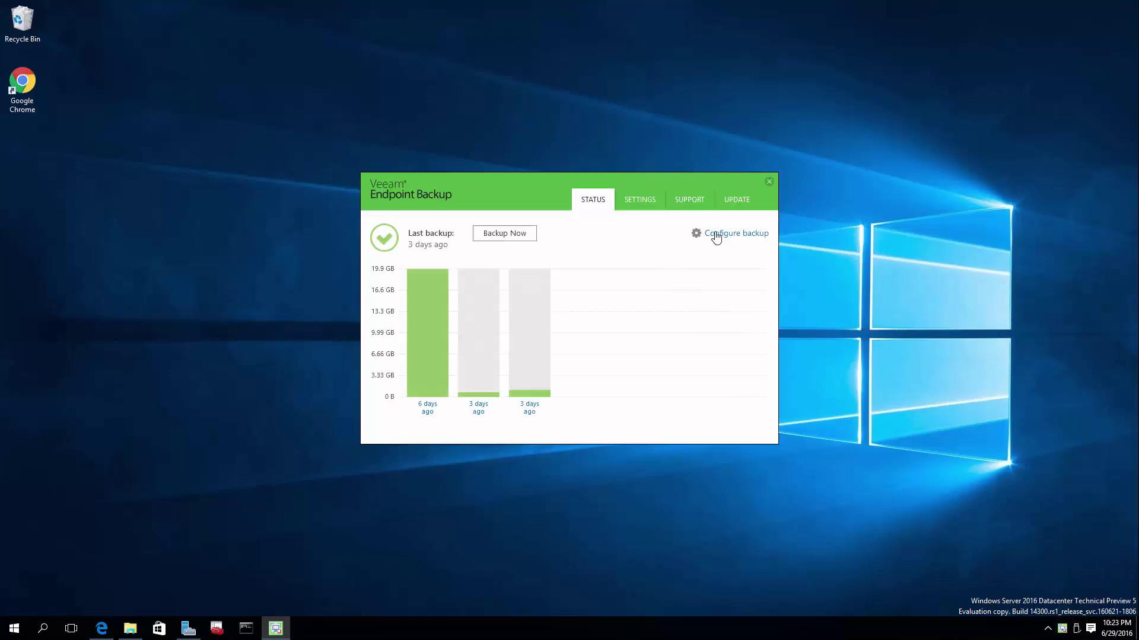
click(719, 234)
click(632, 339)
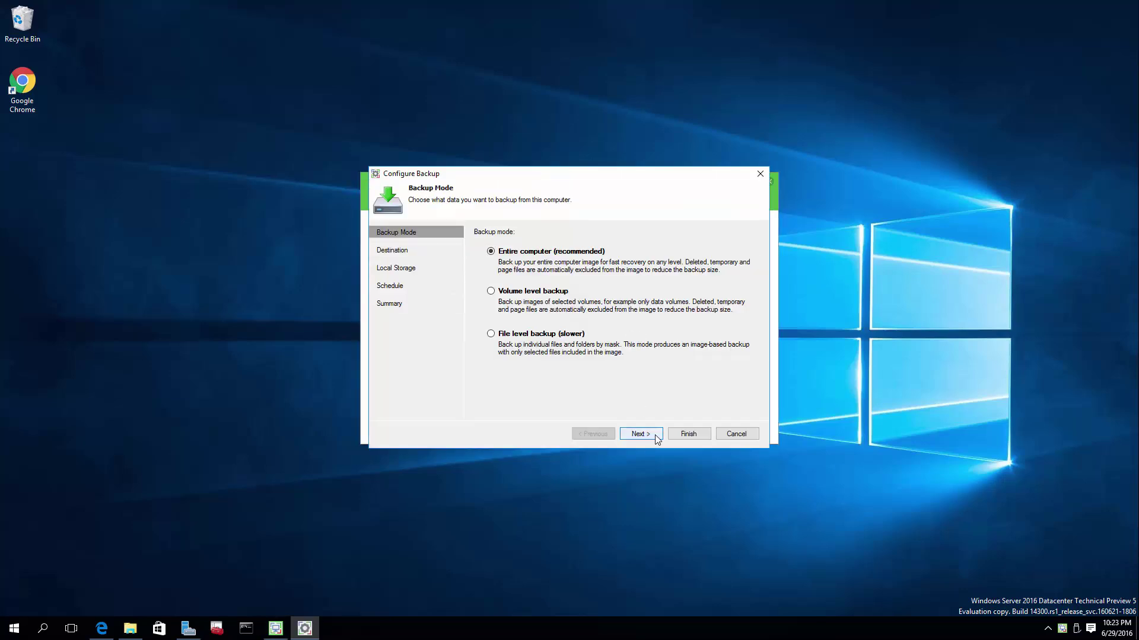
Try saving an entire-computer backup to Dedup (E:), then dismiss the internal-disk error and cancel.
click(655, 435)
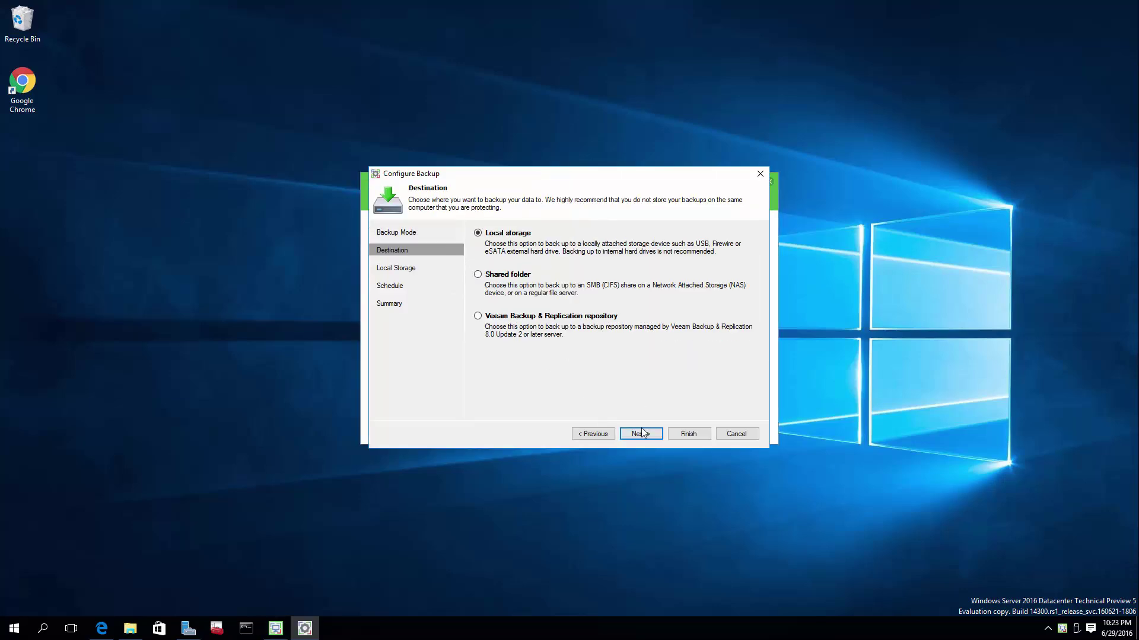
click(644, 430)
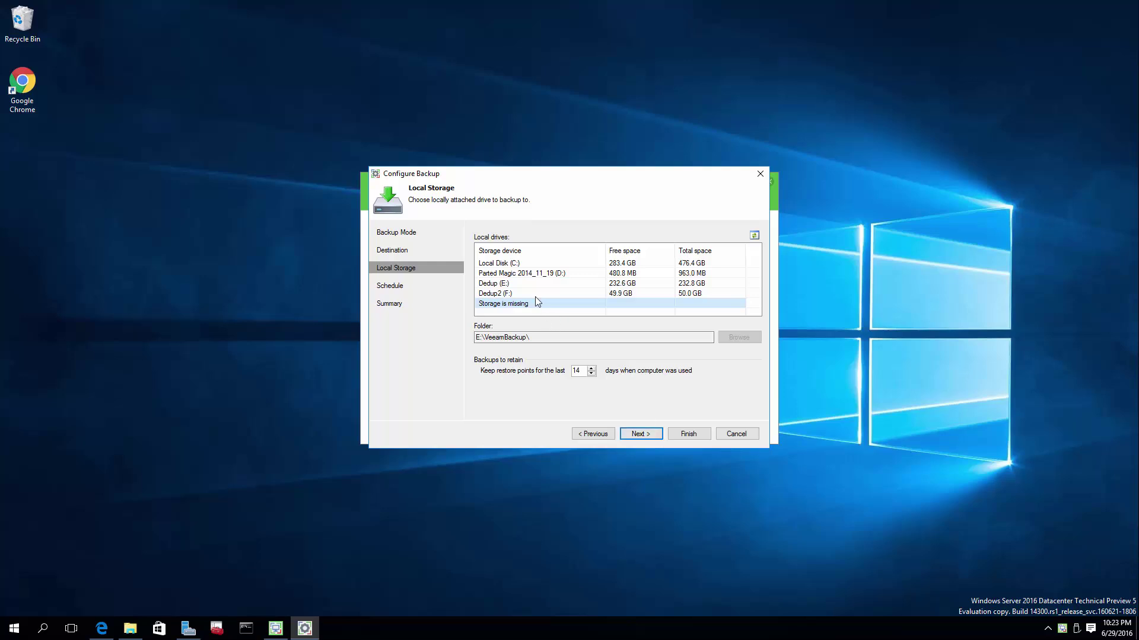
click(530, 288)
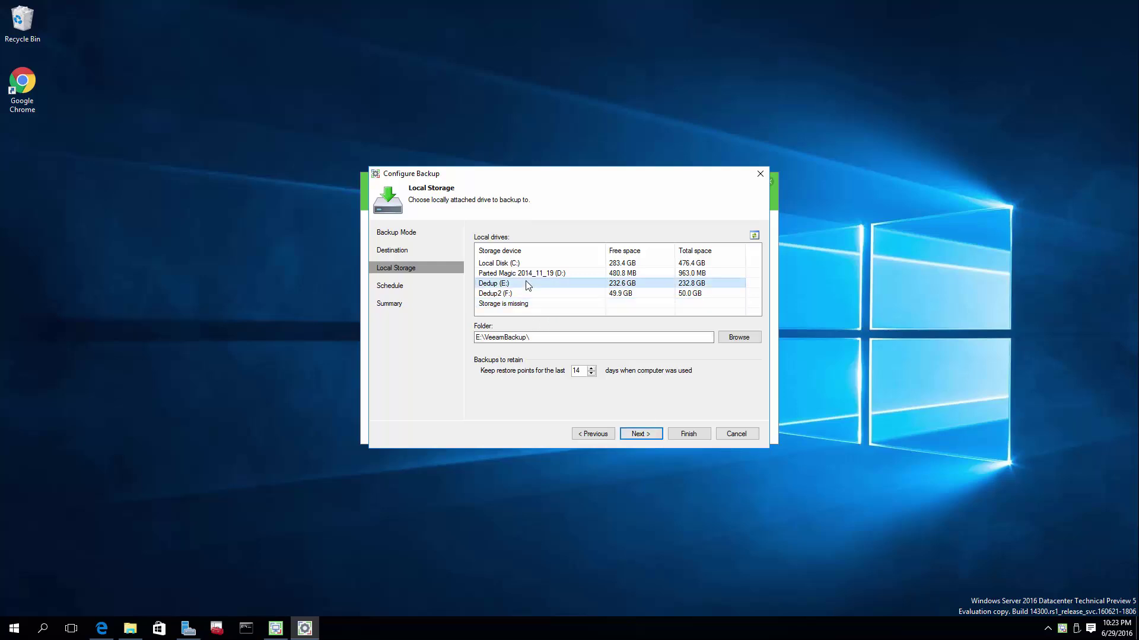
click(654, 434)
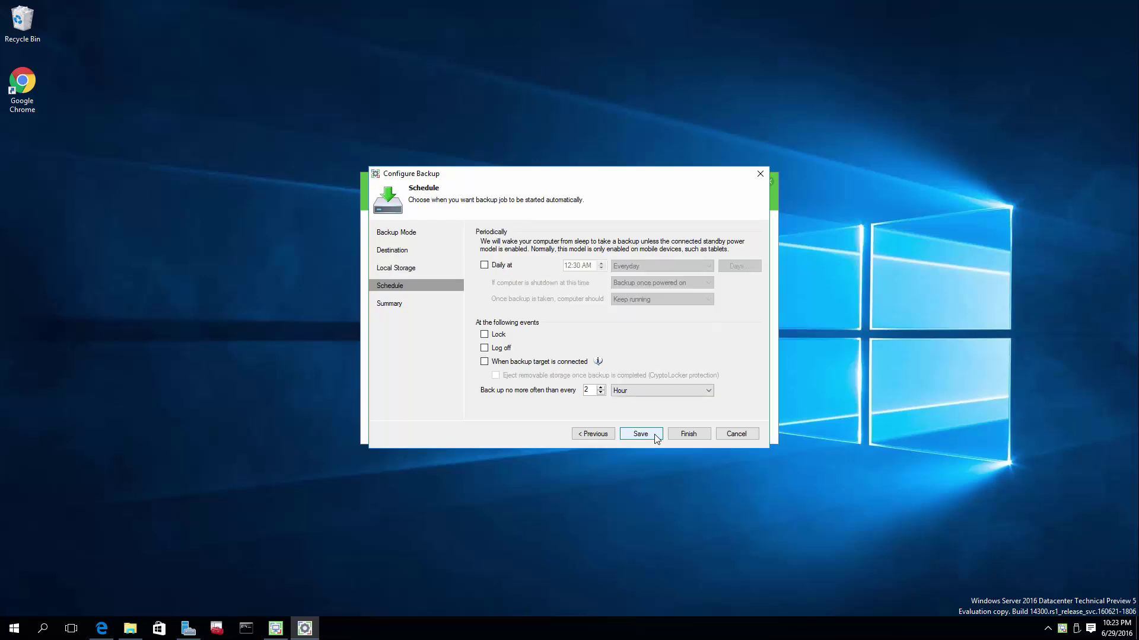
click(653, 434)
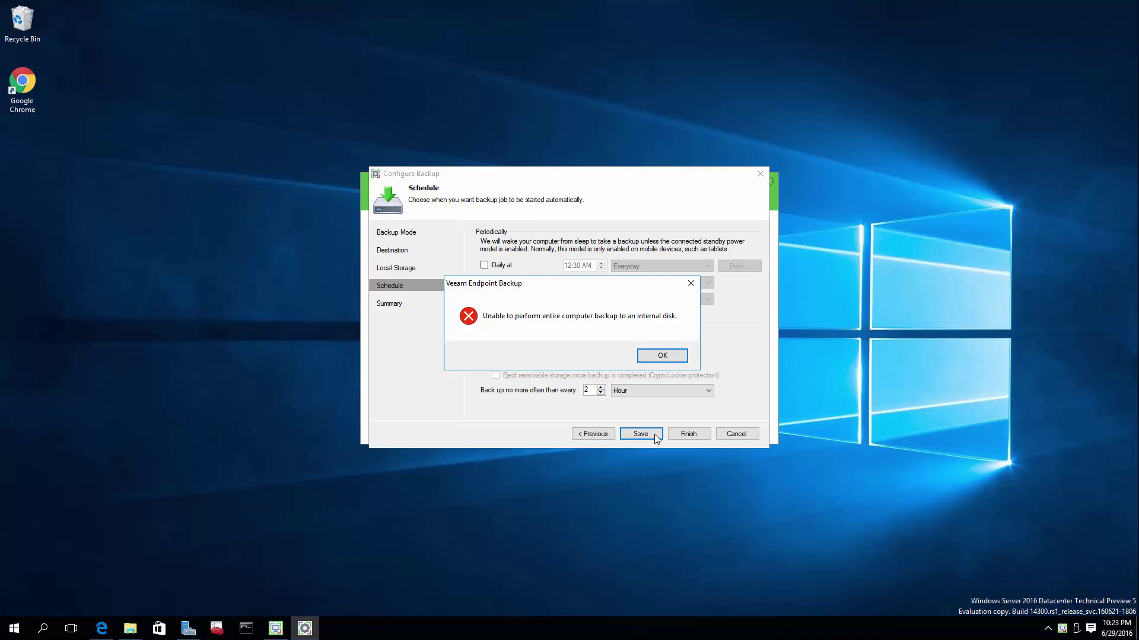
click(663, 356)
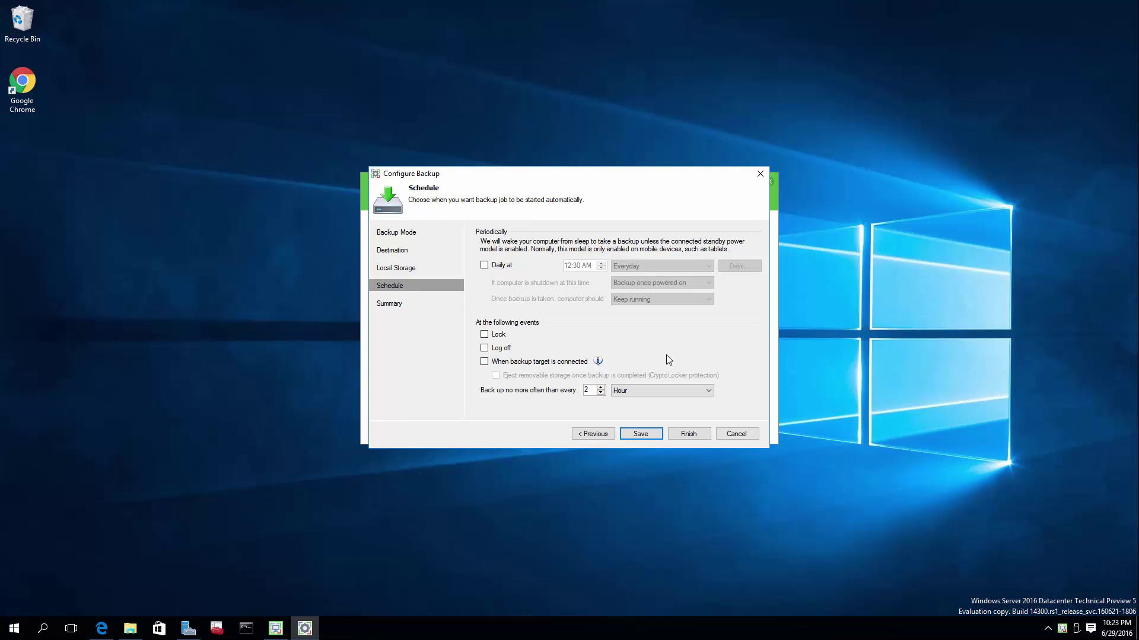
click(749, 440)
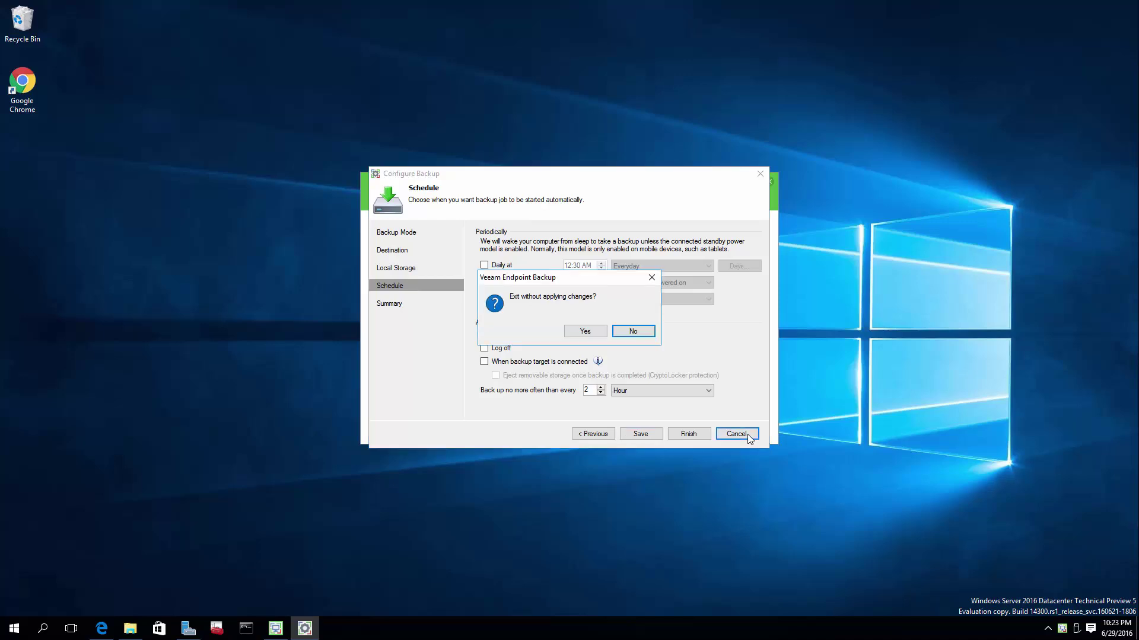
Discard the Veeam changes, run 'net share' to list the C:, E: and F: default shares, then return to Veeam.
click(583, 332)
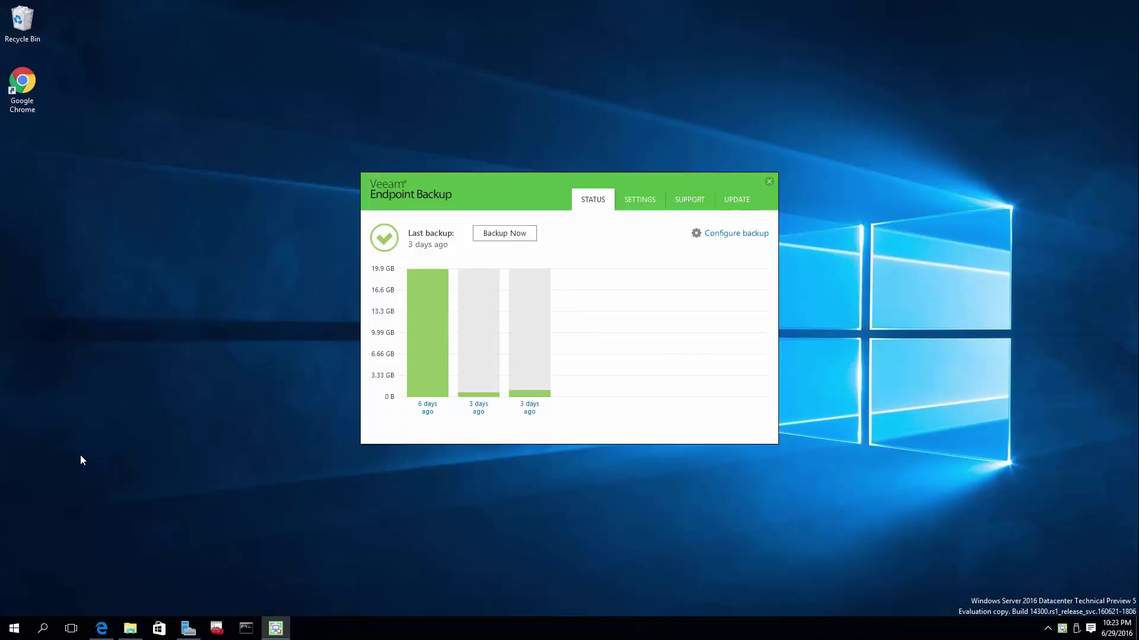
click(130, 628)
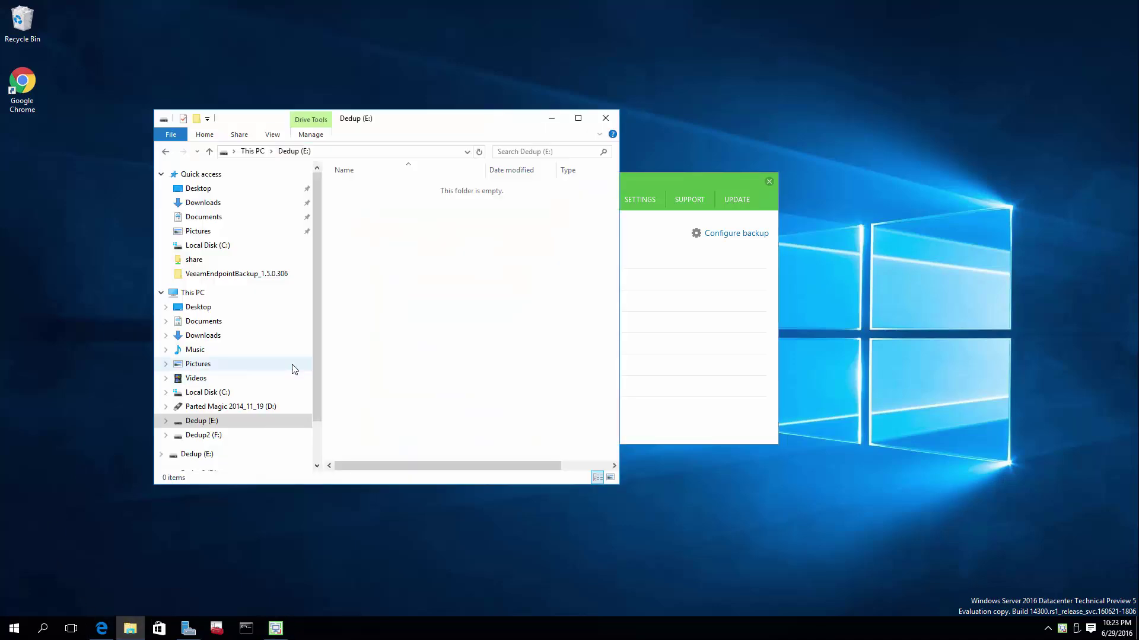
click(245, 628)
text(net share)
key(Return)
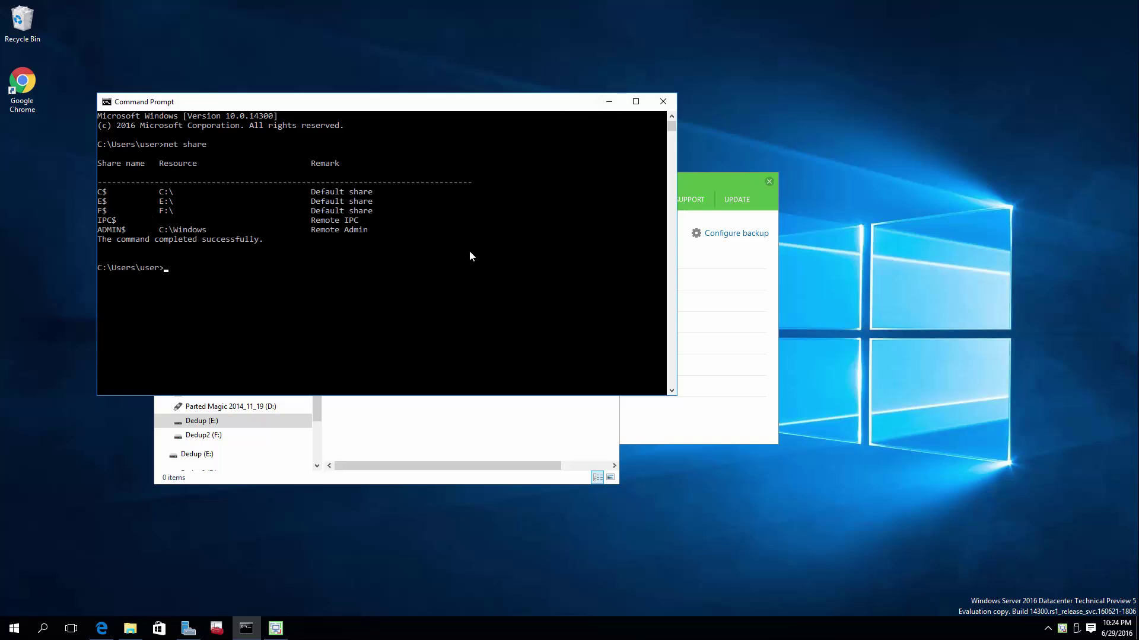
click(609, 102)
click(654, 262)
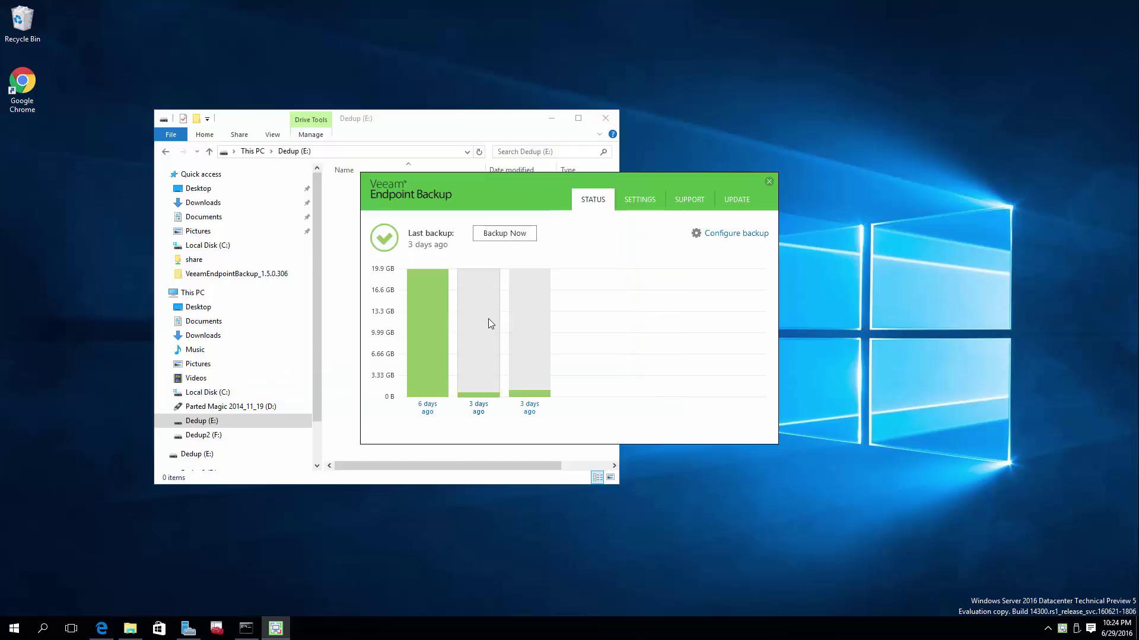
Reconfigure the Veeam job as a volume-level backup of Local Disk (C:).
click(721, 233)
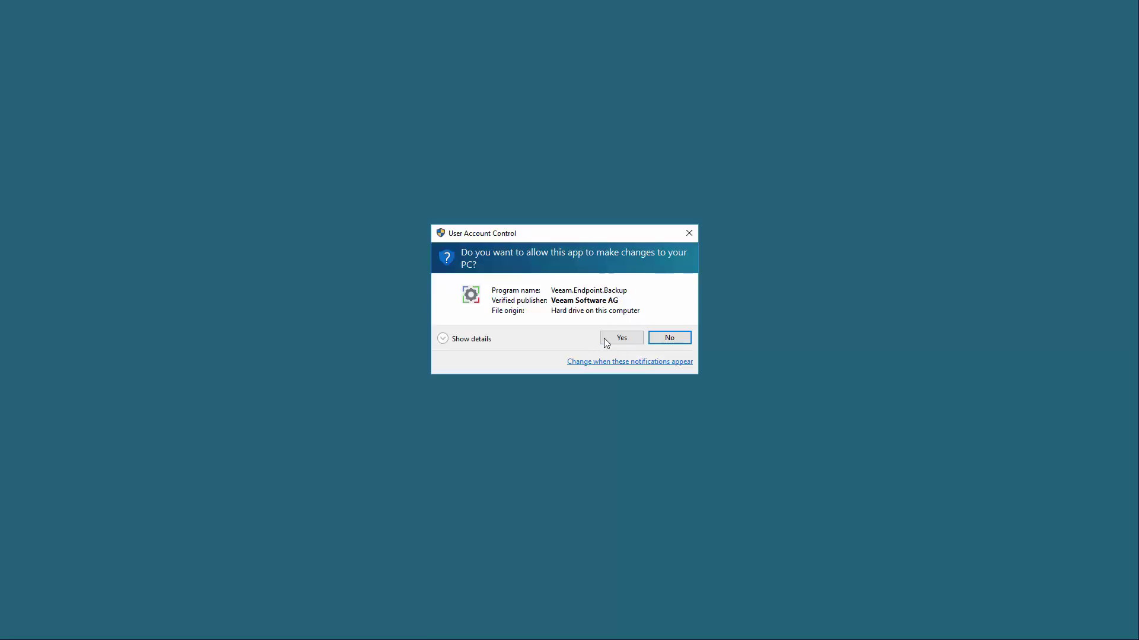
click(616, 338)
mouse_move(517, 300)
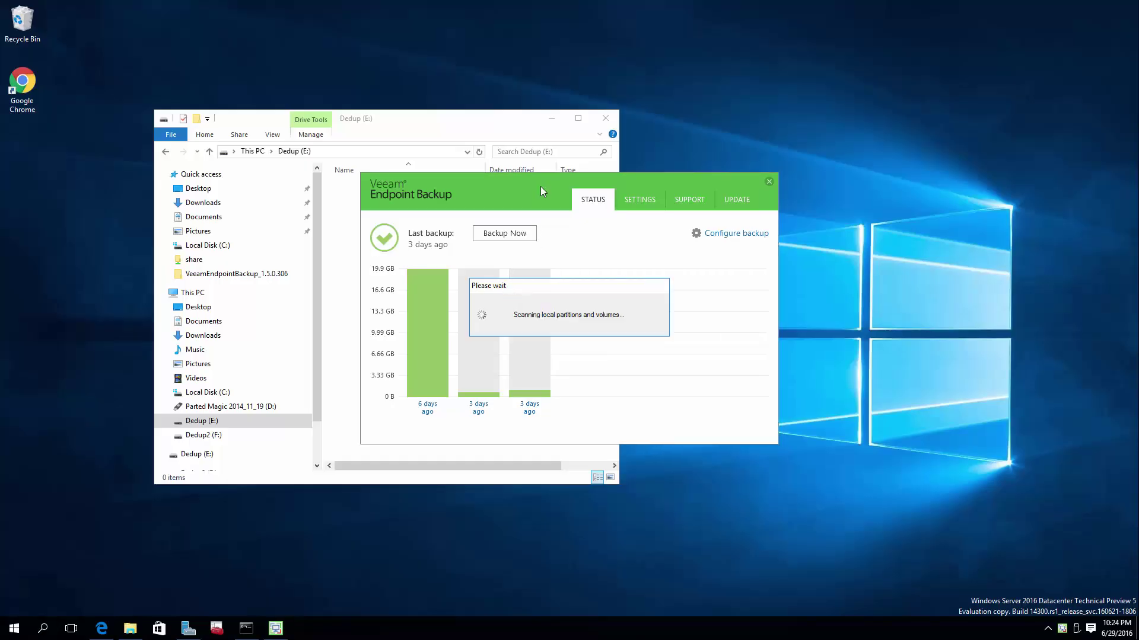
click(552, 121)
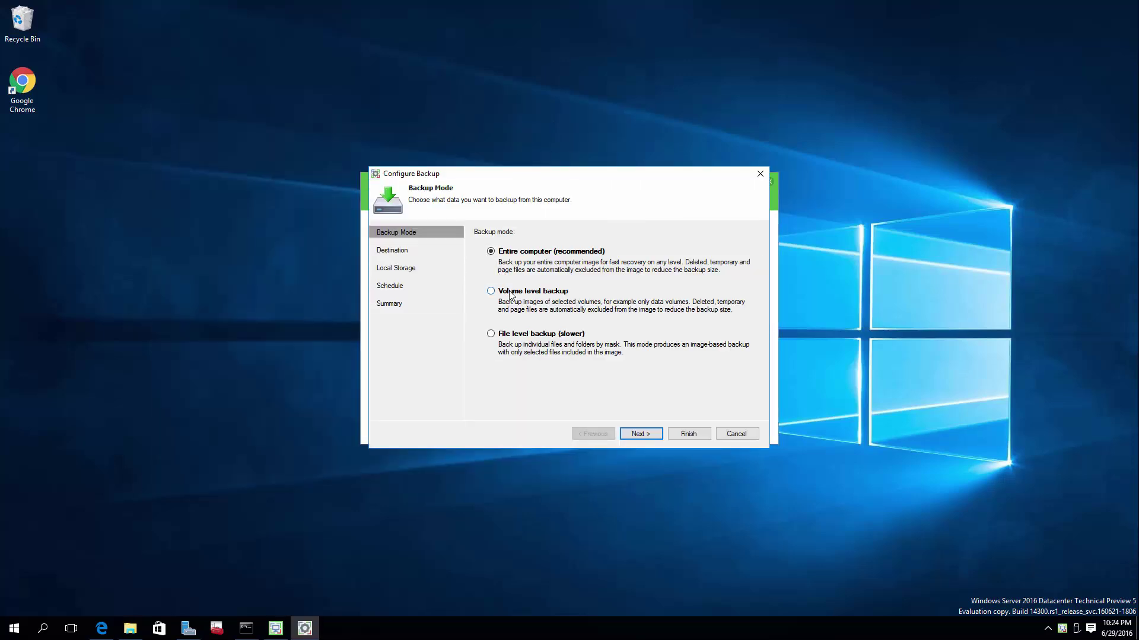
click(510, 292)
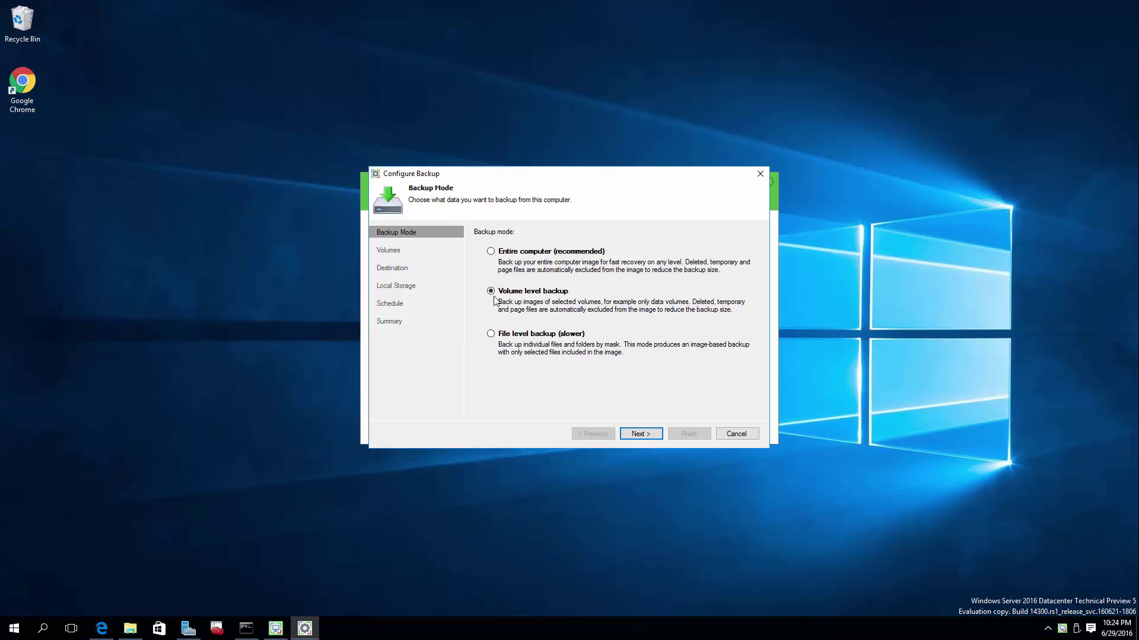
click(640, 434)
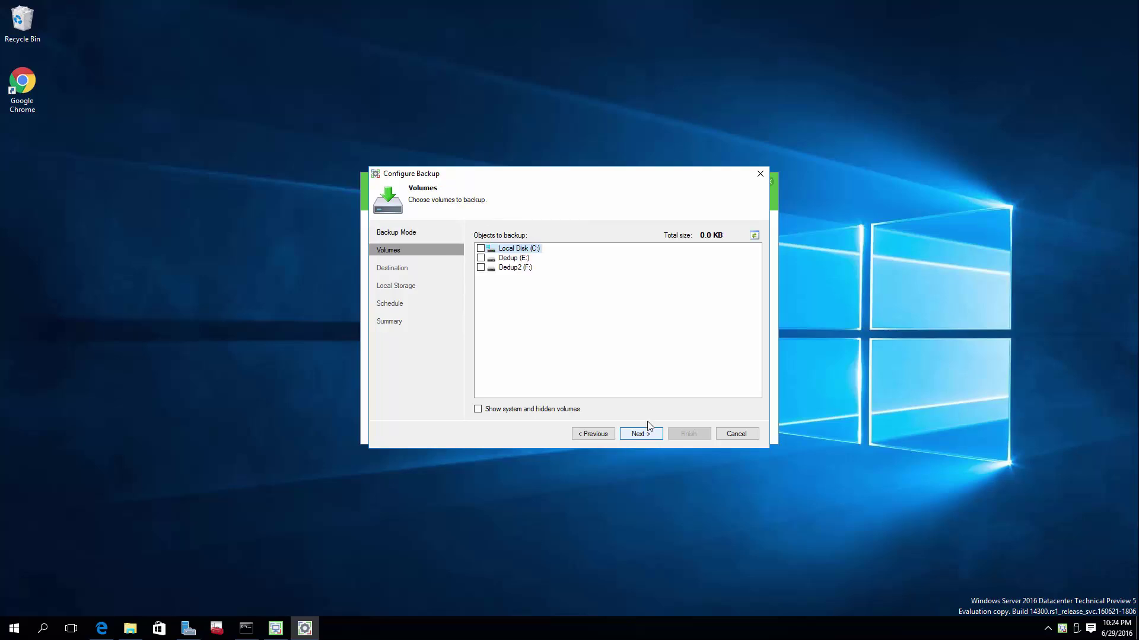
click(480, 248)
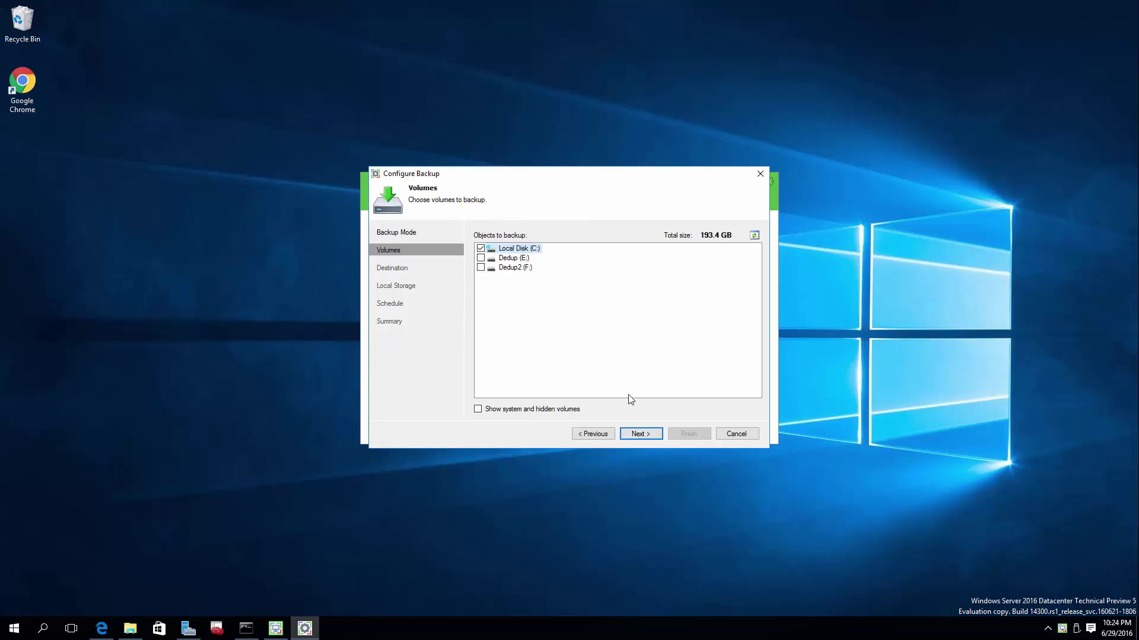
click(660, 436)
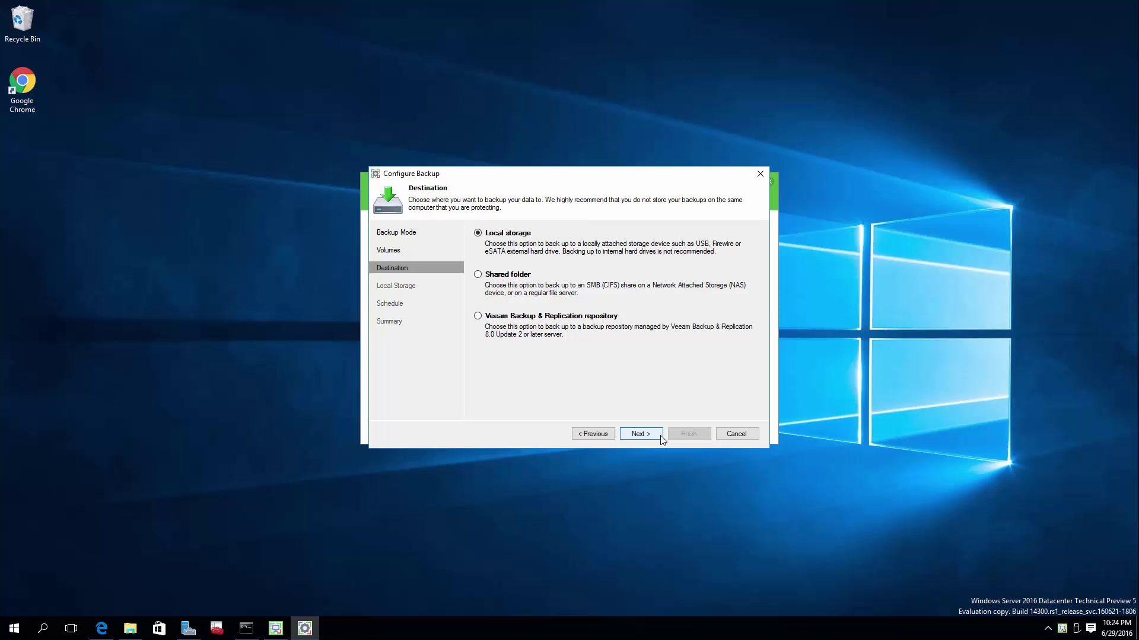
Target local storage on Dedup (E:) and save the job to E:\VeeamBackup\.
click(604, 435)
click(478, 409)
click(478, 409)
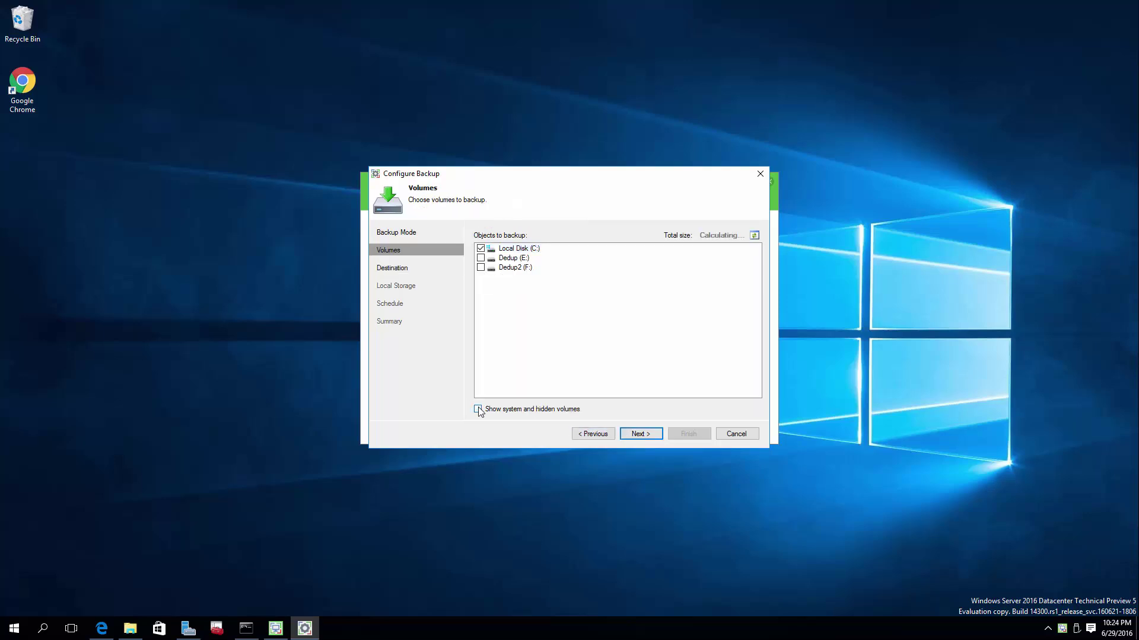
click(655, 434)
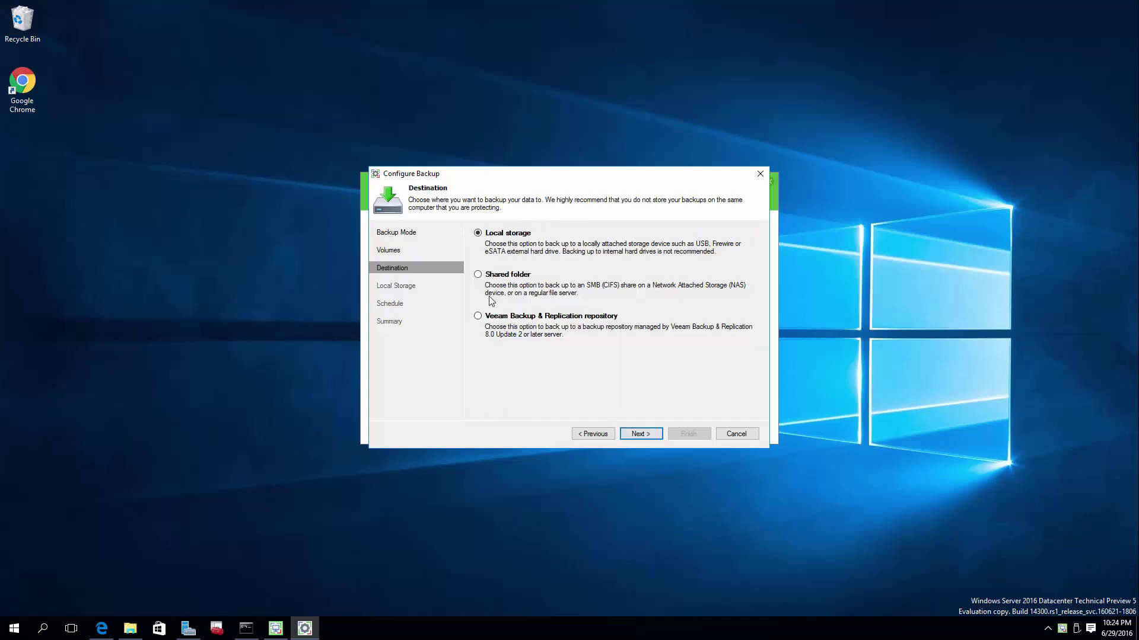
click(657, 433)
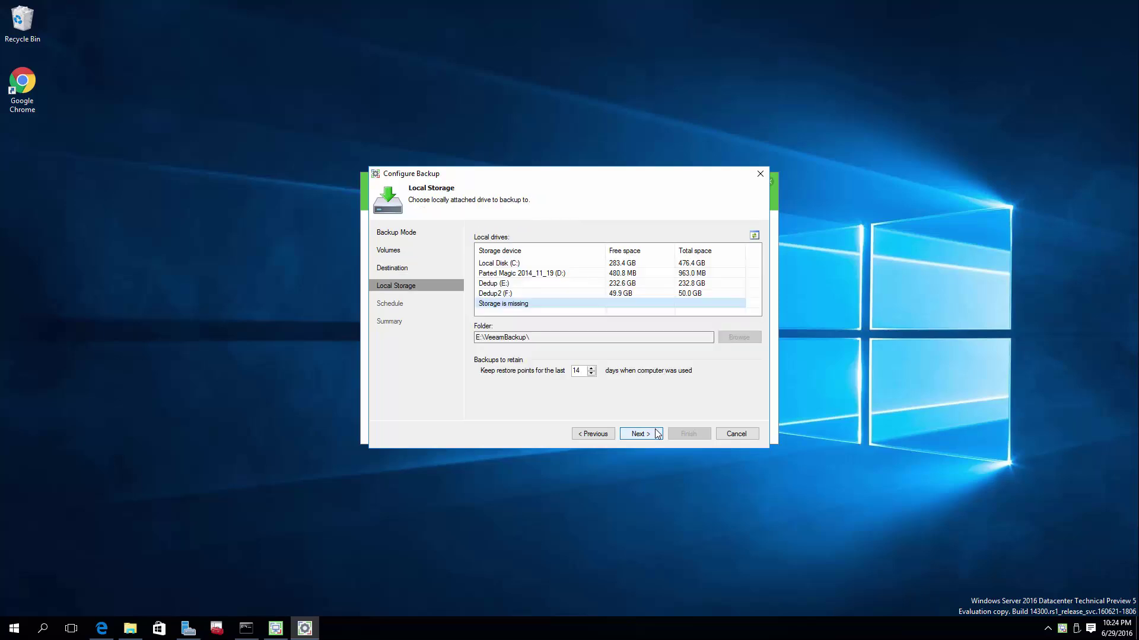
click(509, 284)
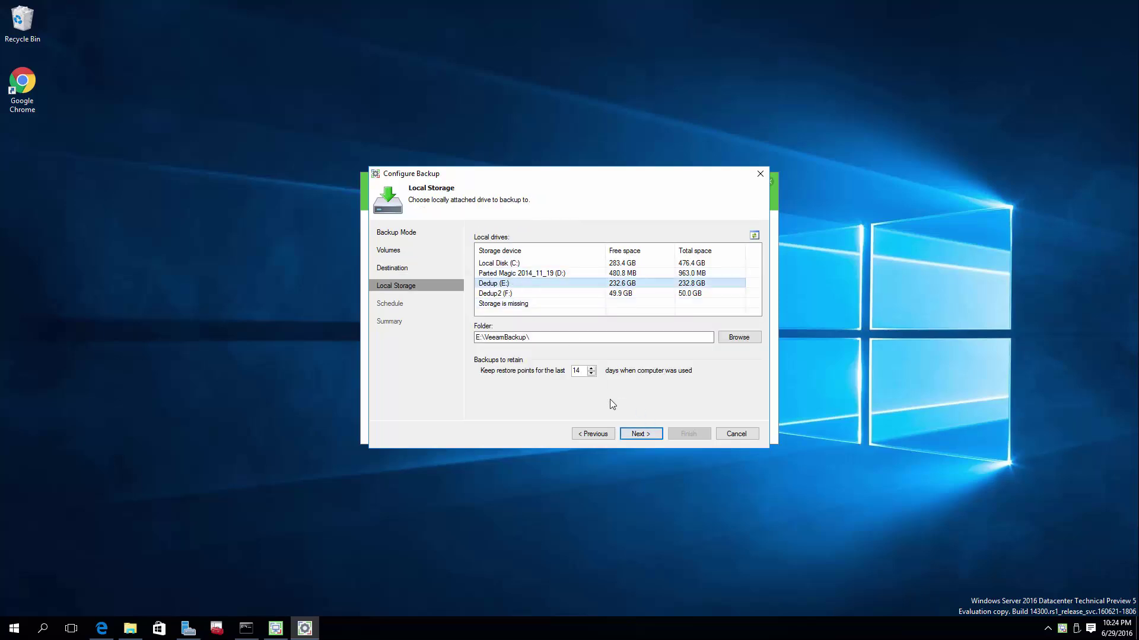
click(638, 432)
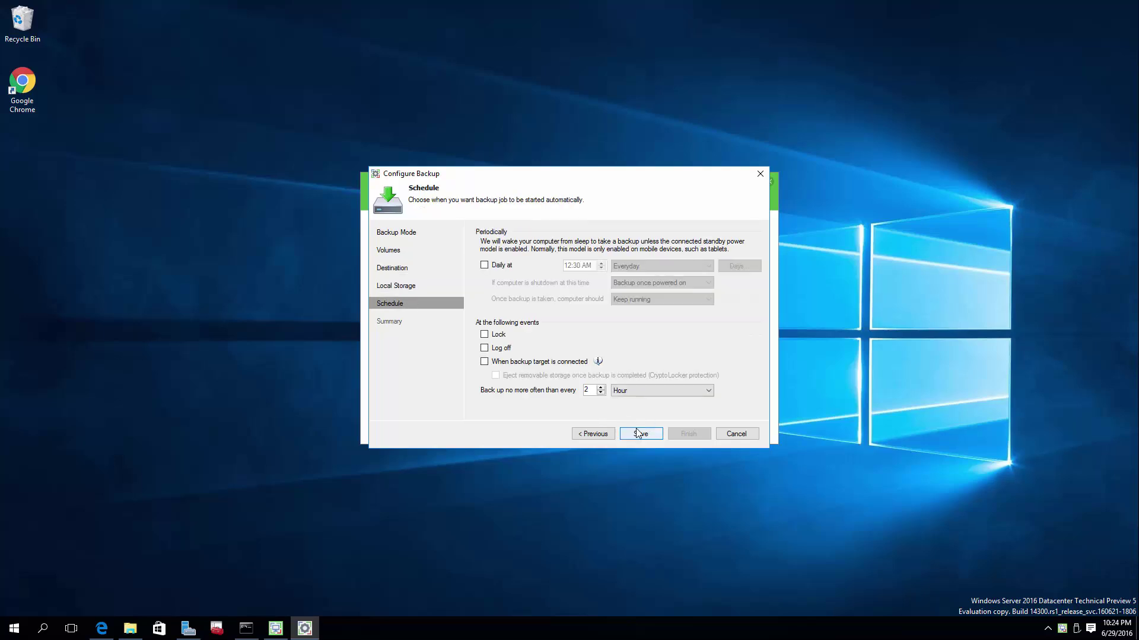
click(637, 433)
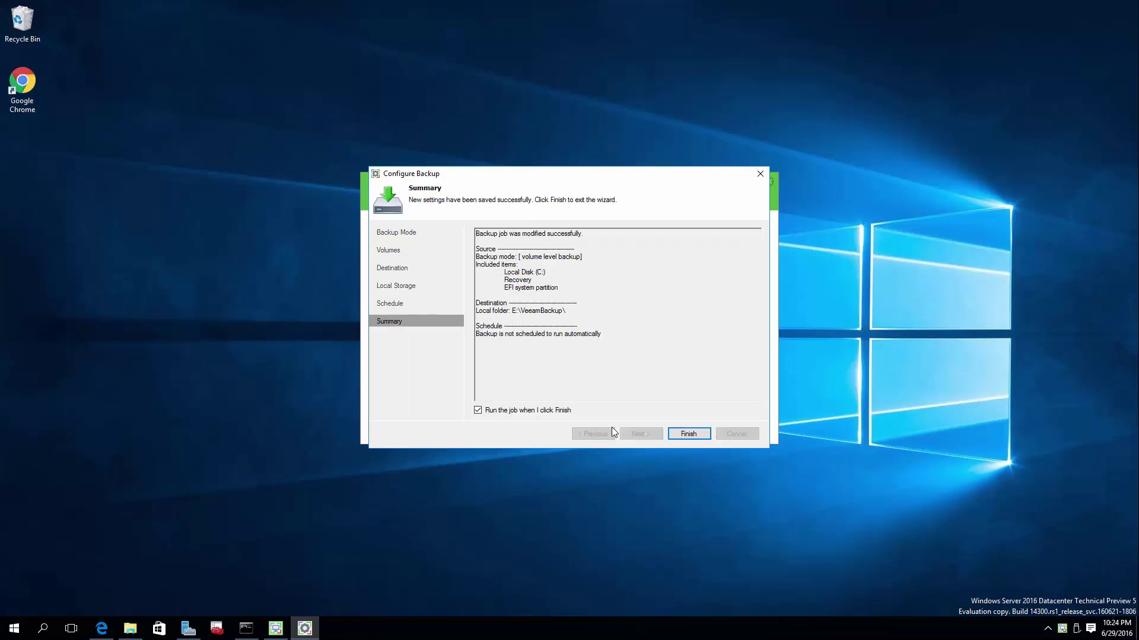
Finish the wizard to start the backup, glance at the 6-days-ago restore point, then open Dedup (E:) in File Explorer.
click(688, 434)
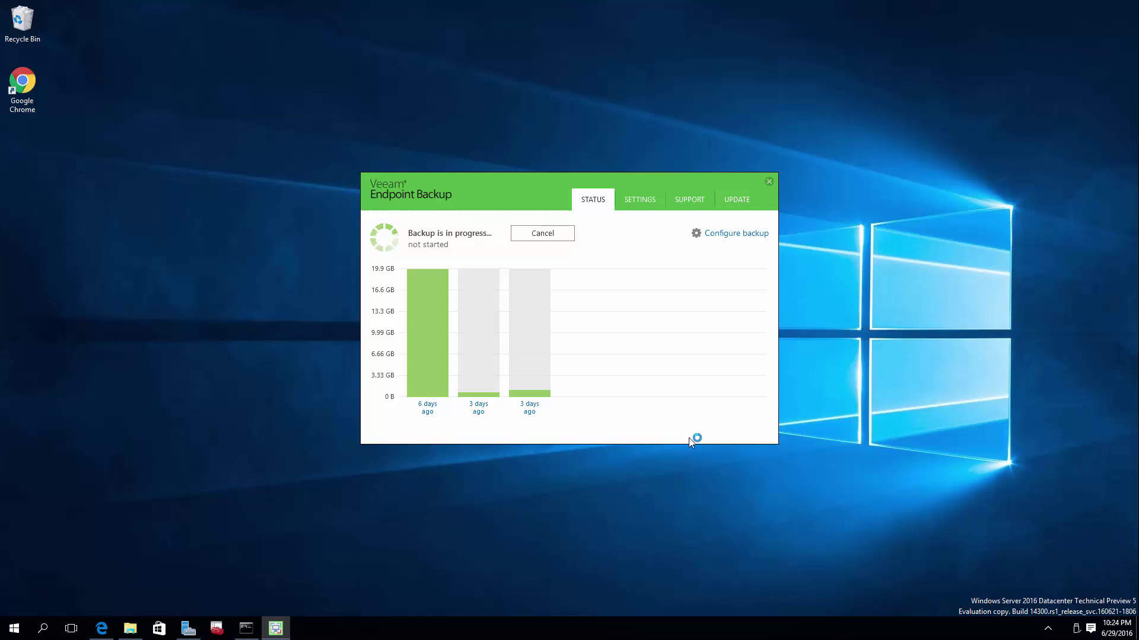
click(421, 323)
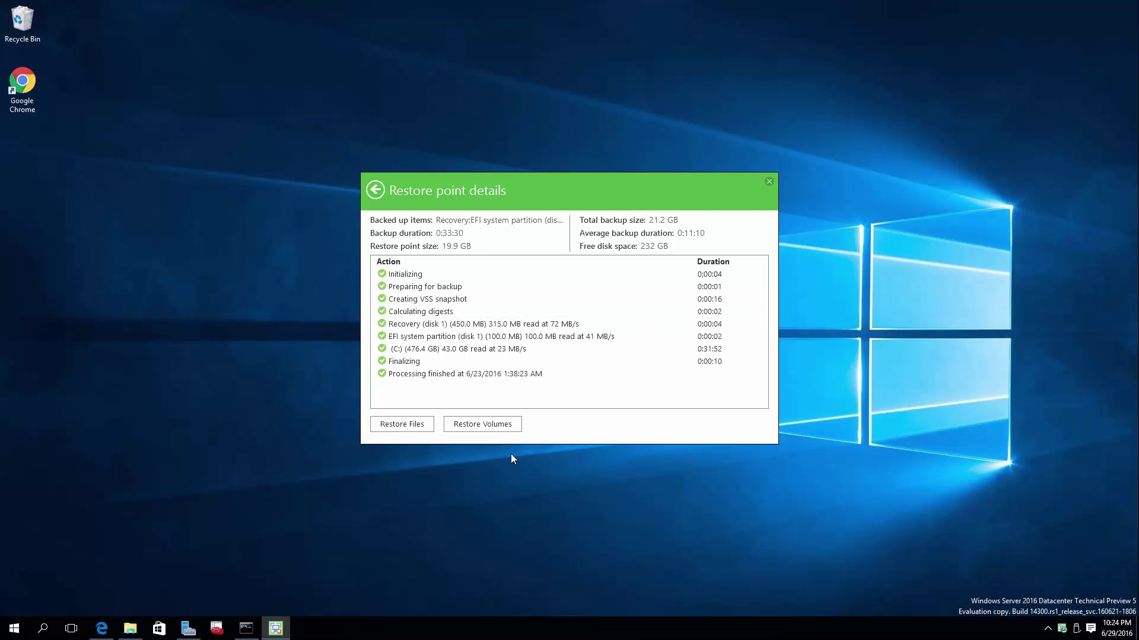
click(375, 188)
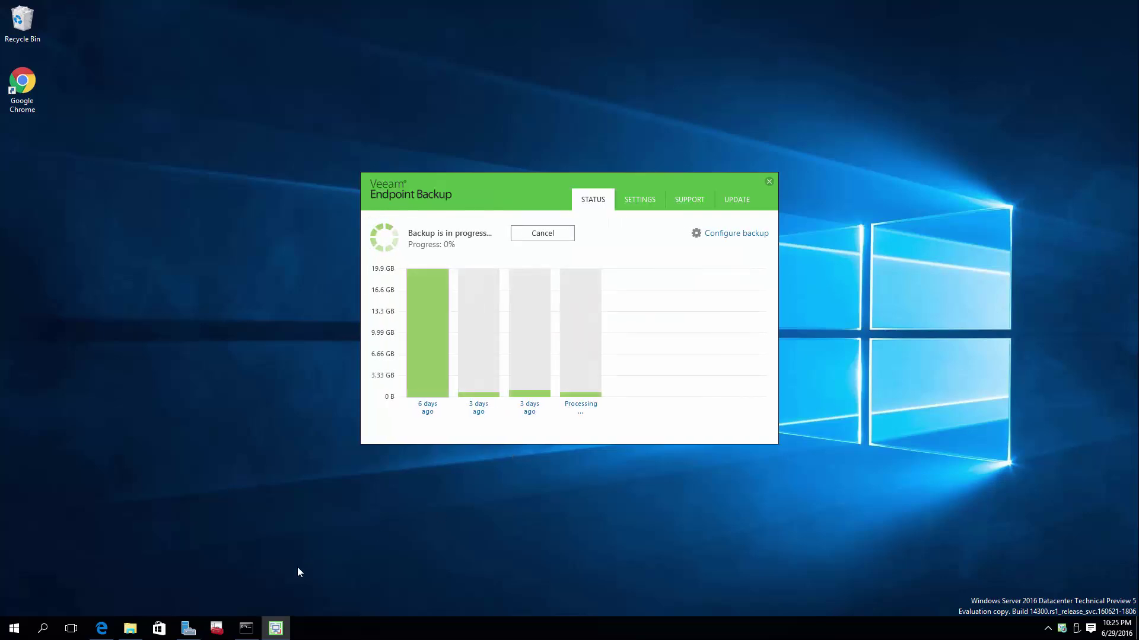
click(129, 629)
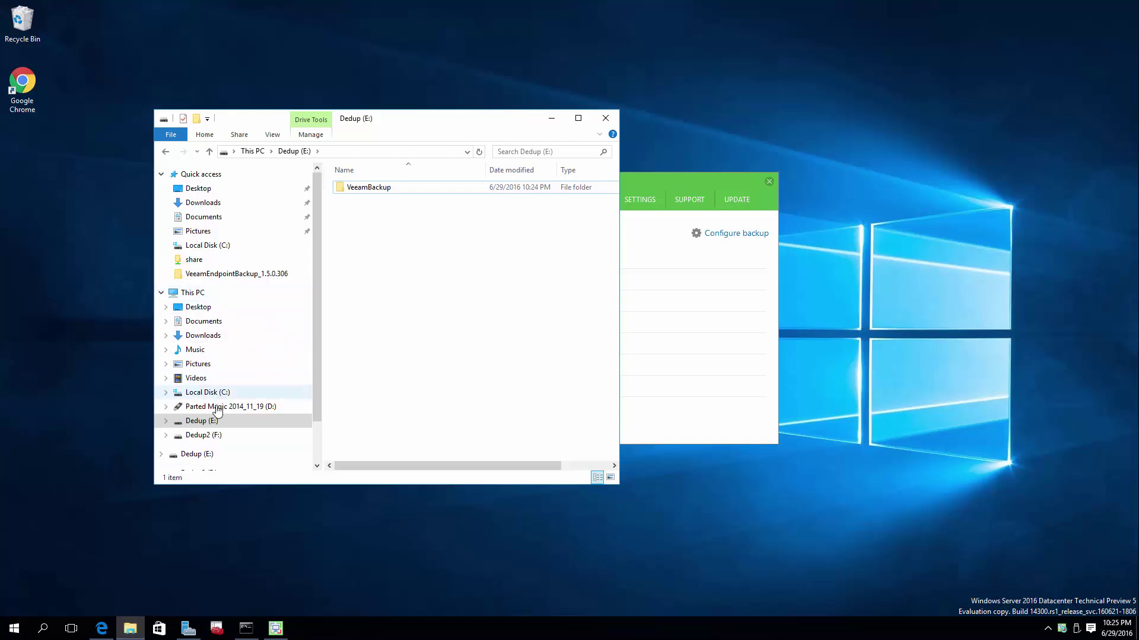
Open E:\VeeamBackup\Backup Job and widen the window and Size/Type columns to show the .vbm and .vbk files.
drag(656, 186, 927, 171)
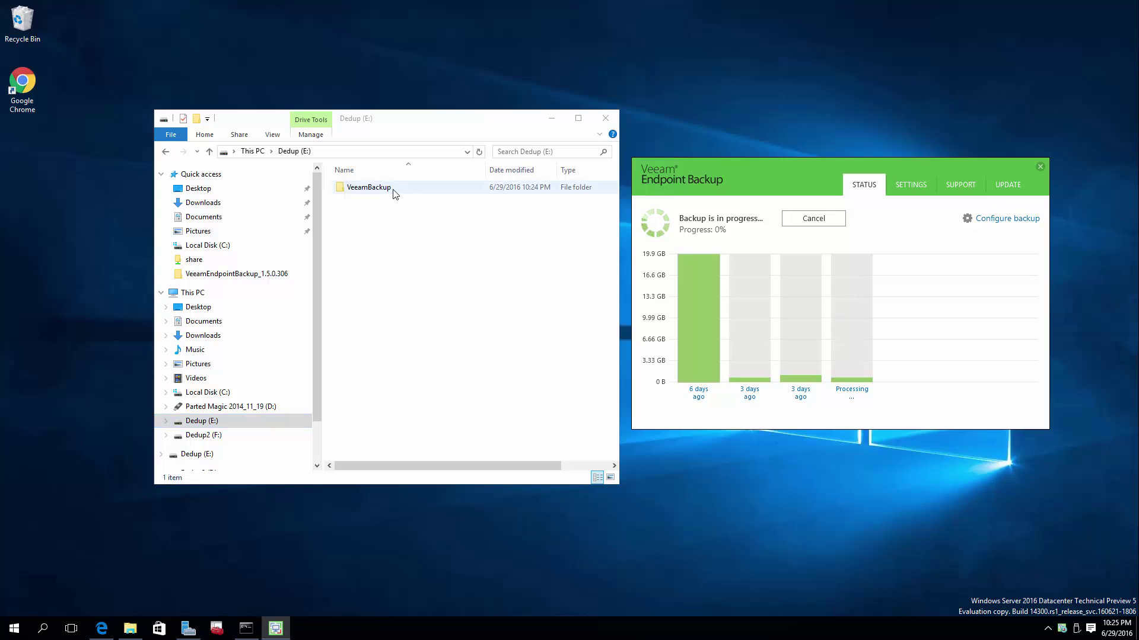
double_click(369, 187)
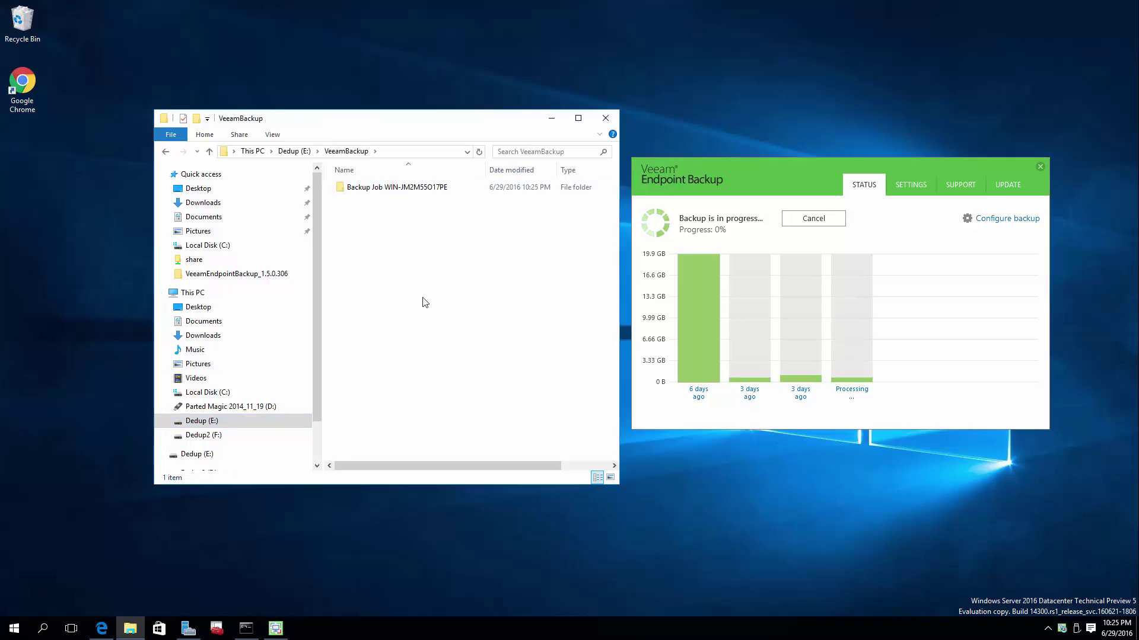
double_click(387, 189)
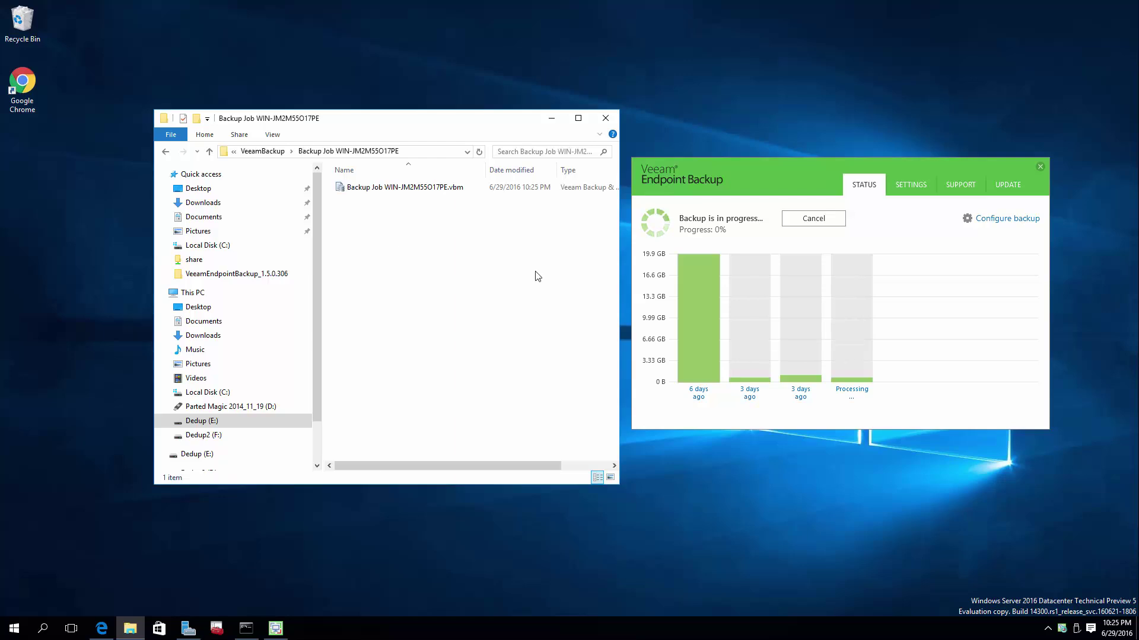
drag(618, 234, 705, 242)
drag(574, 125, 451, 145)
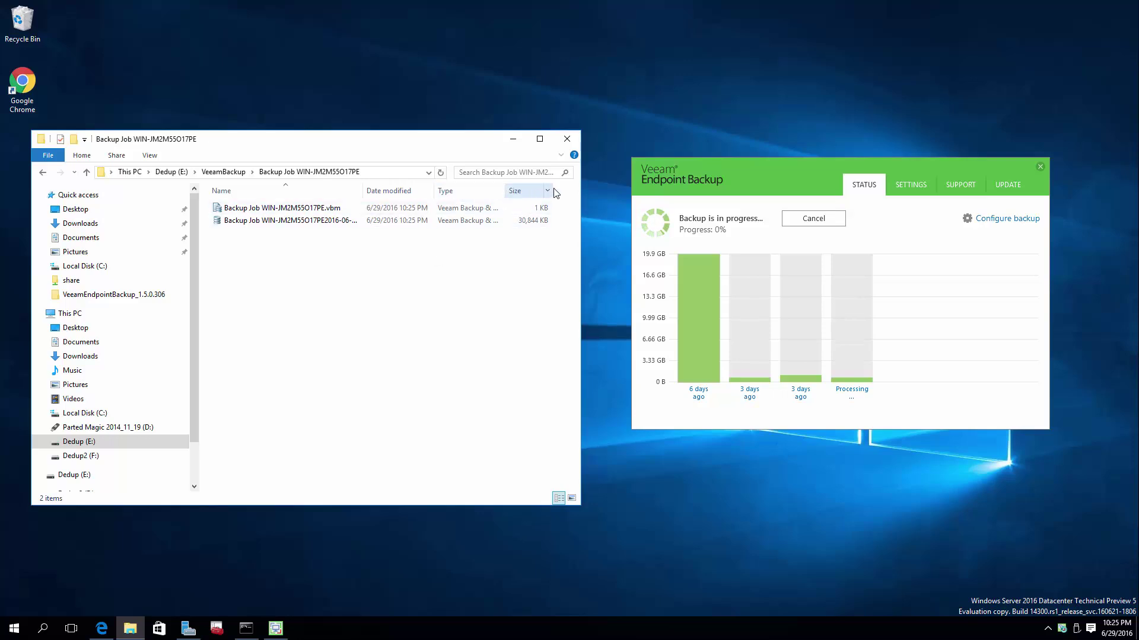
drag(553, 190, 616, 195)
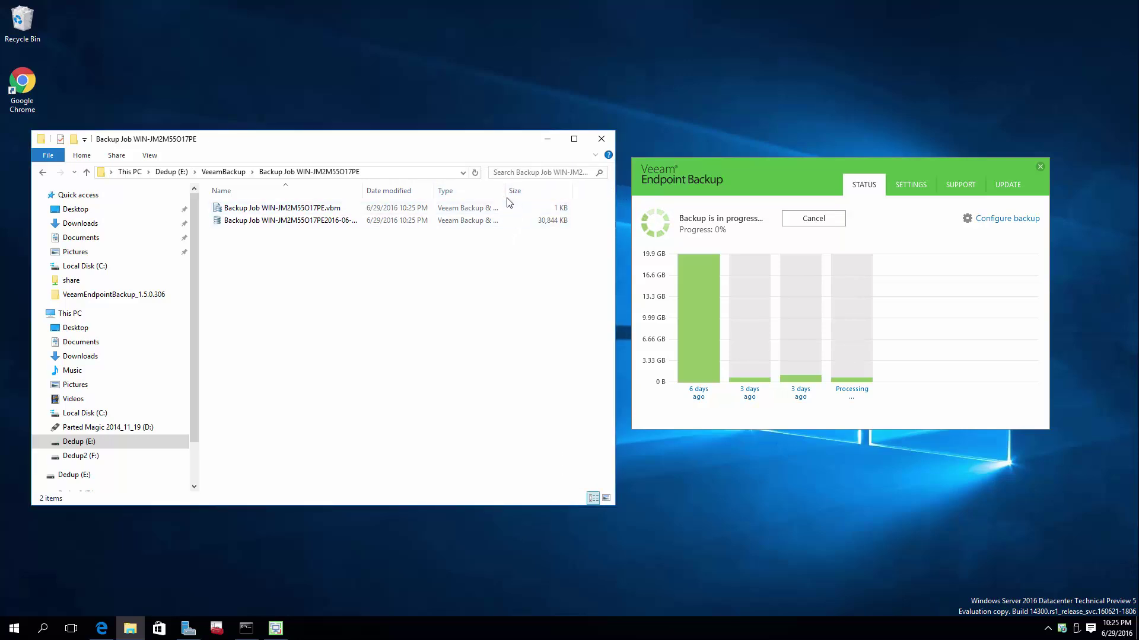
drag(508, 190, 633, 202)
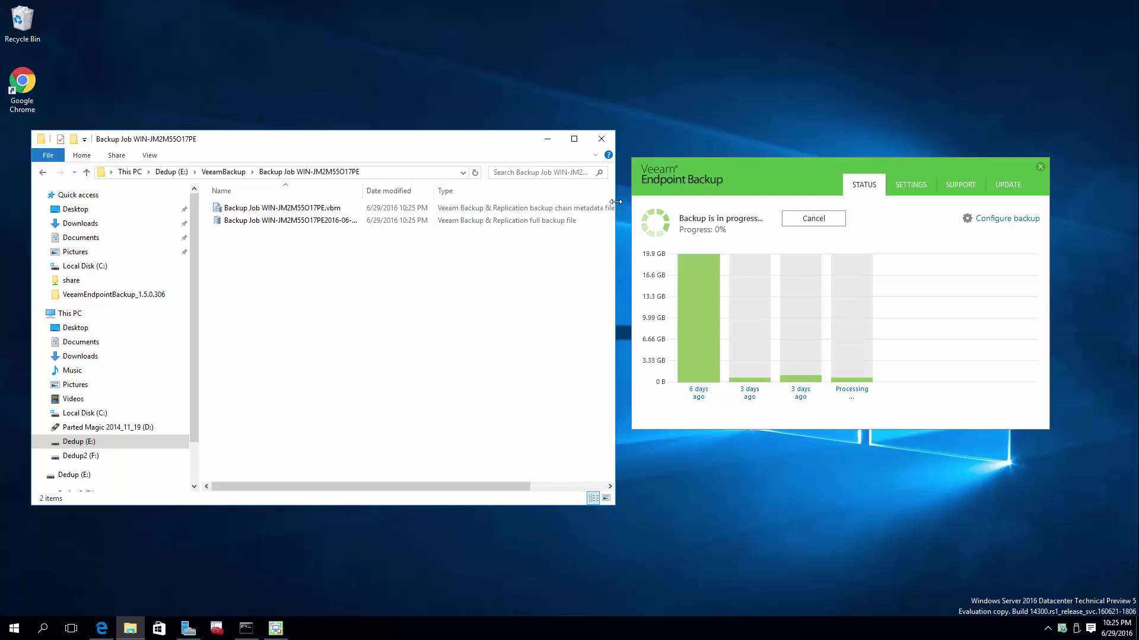
Arrange the folder window in the lower screen and the Veeam status window at the upper centre.
drag(614, 503, 809, 352)
drag(662, 147, 787, 389)
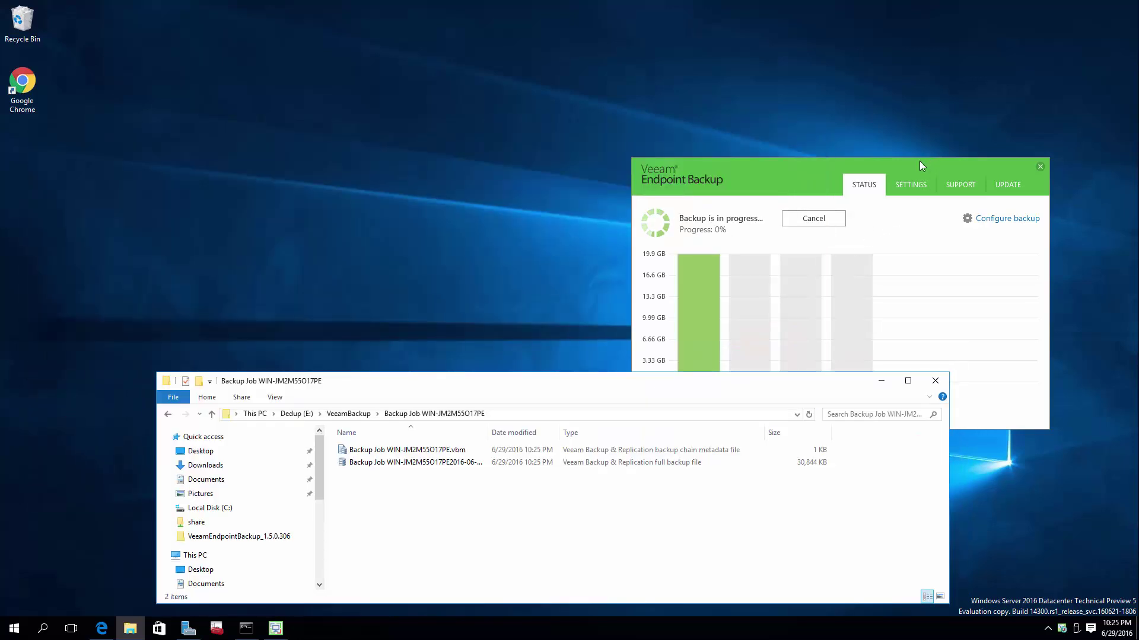
click(919, 162)
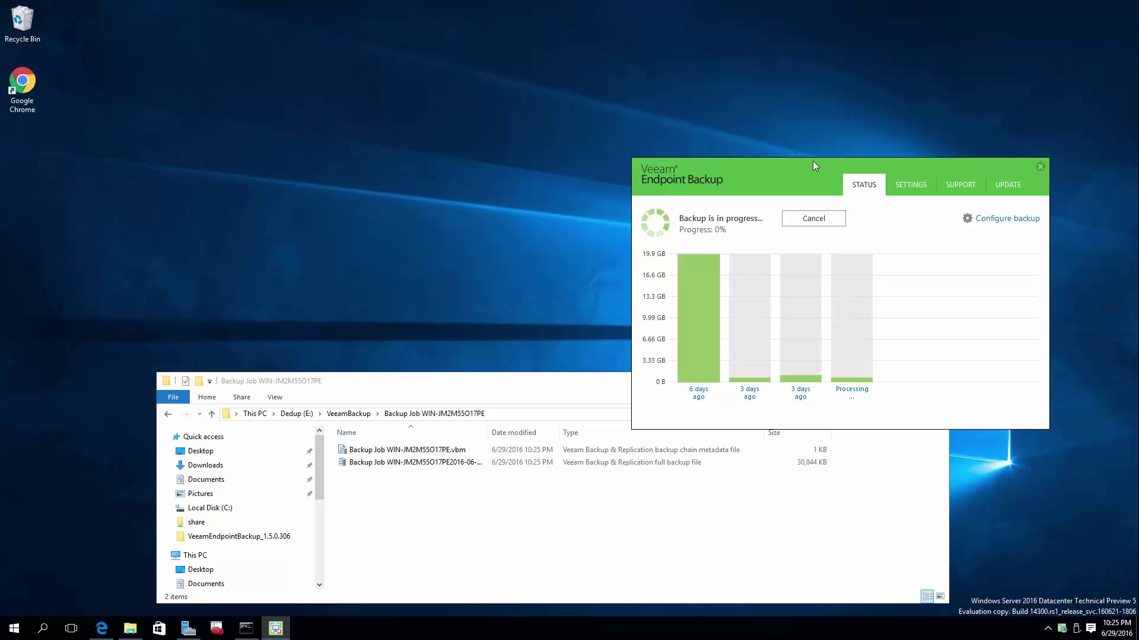
drag(675, 160, 479, 82)
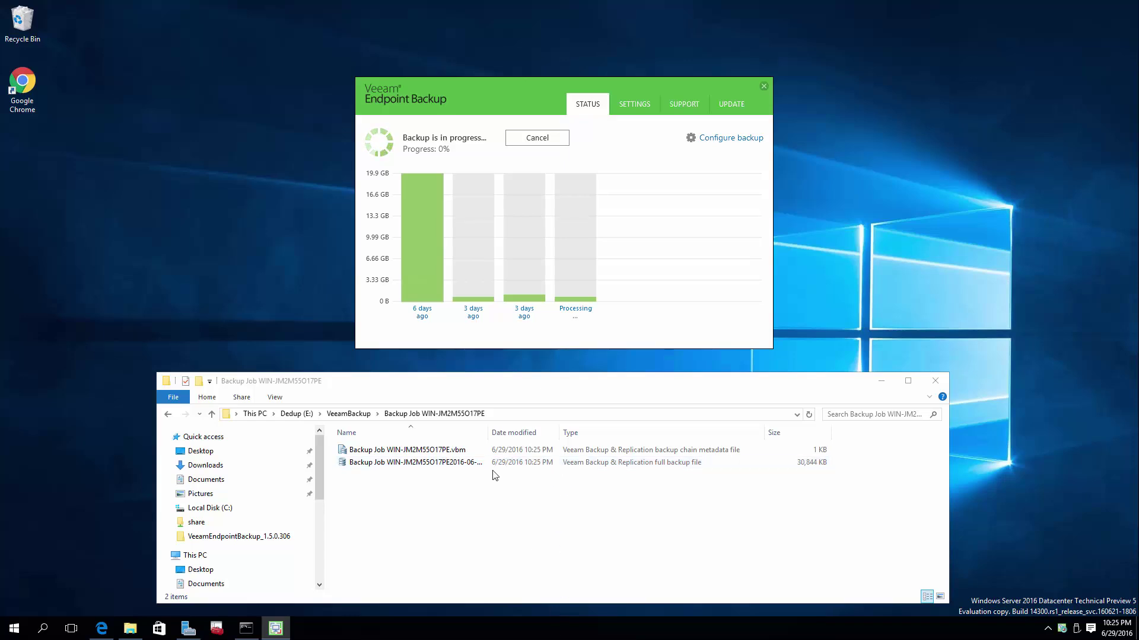
View the completed 20.0 GB restore point's details, then launch Bench32.exe from C:\util.
double_click(488, 433)
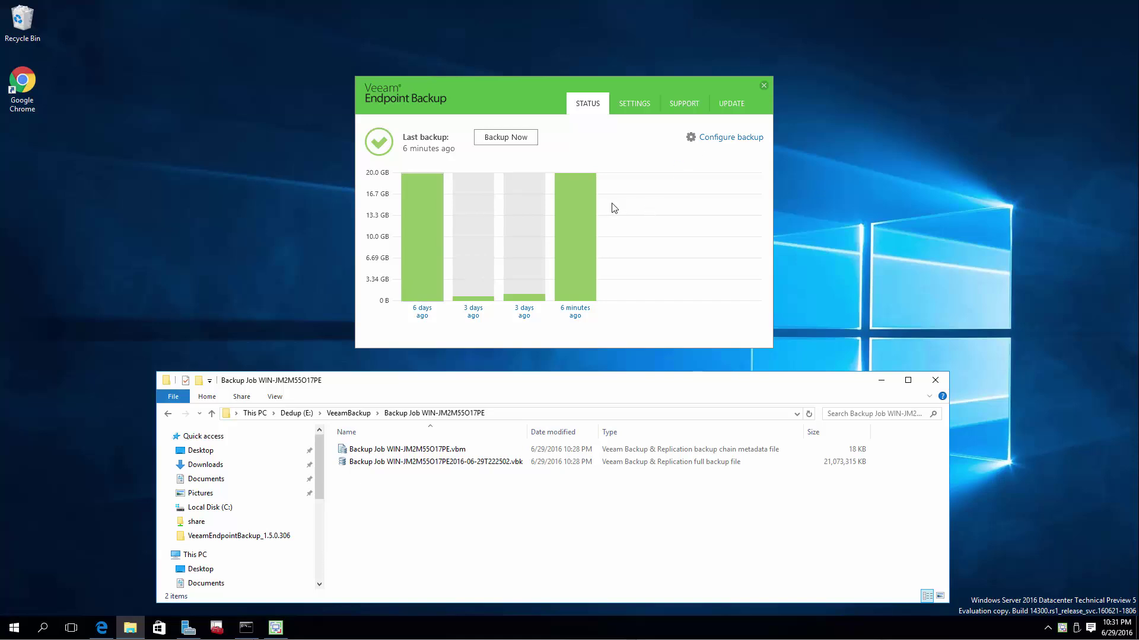
click(582, 209)
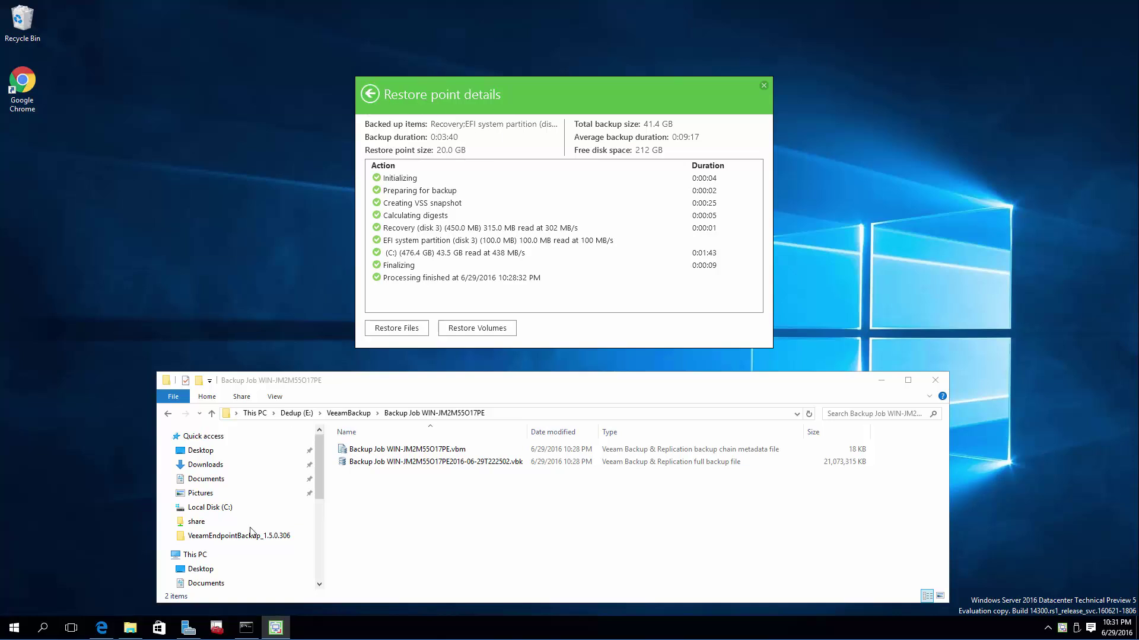
click(130, 628)
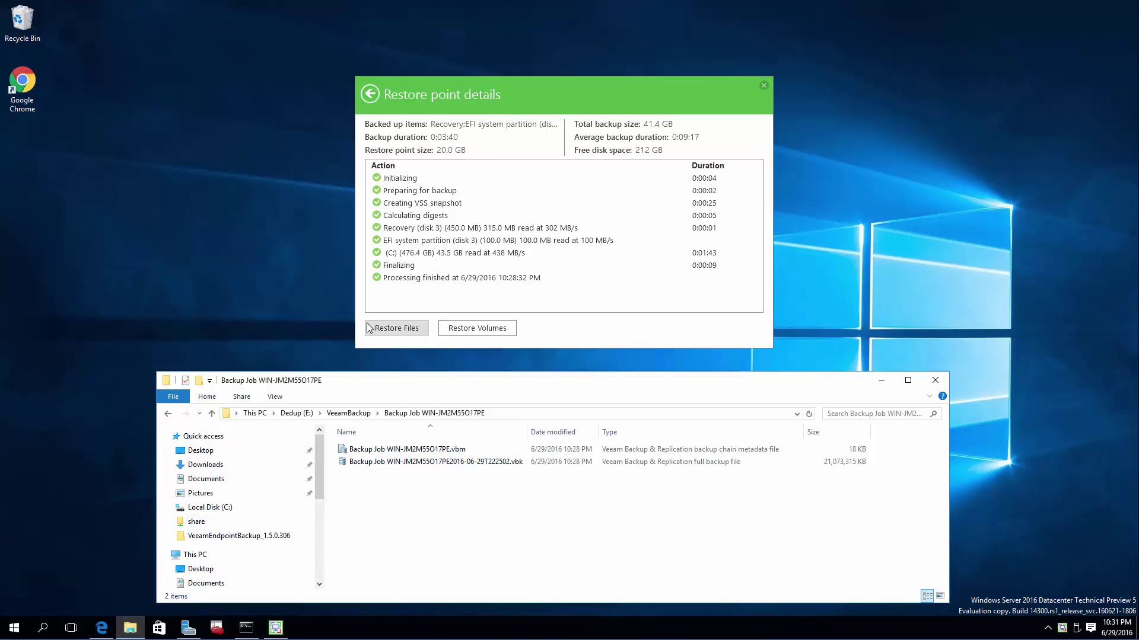
click(255, 413)
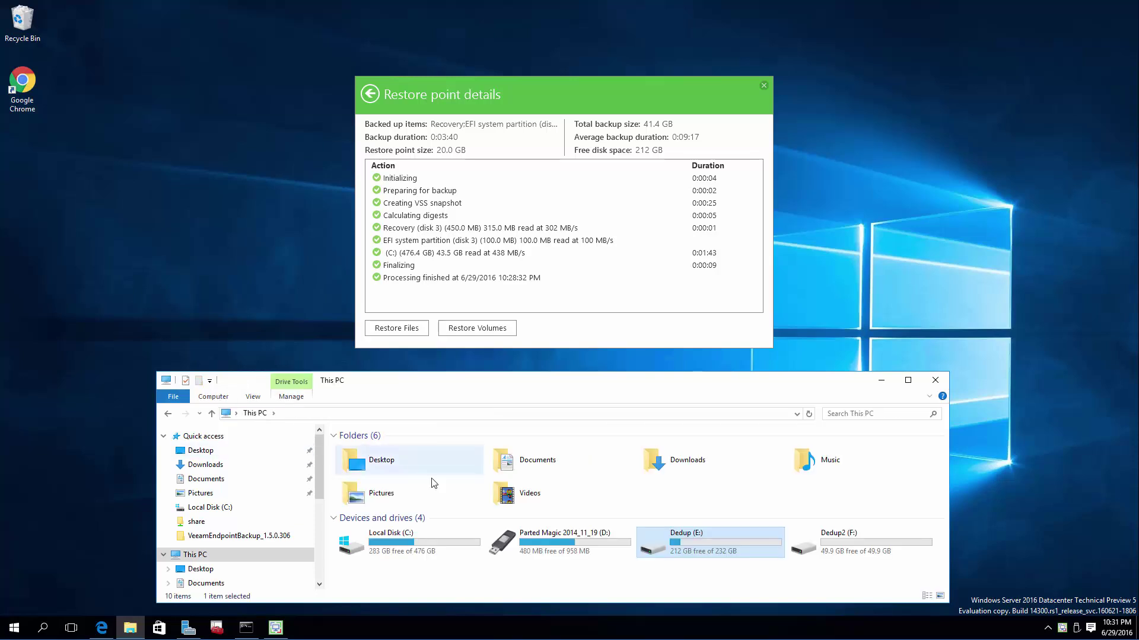
double_click(429, 536)
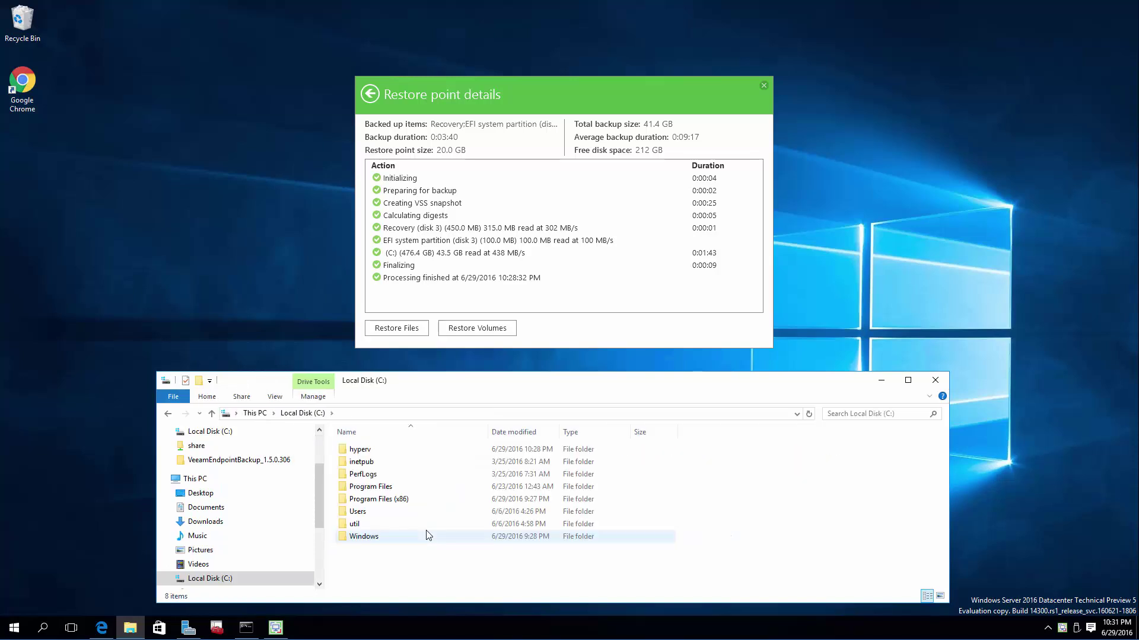
double_click(420, 524)
double_click(386, 451)
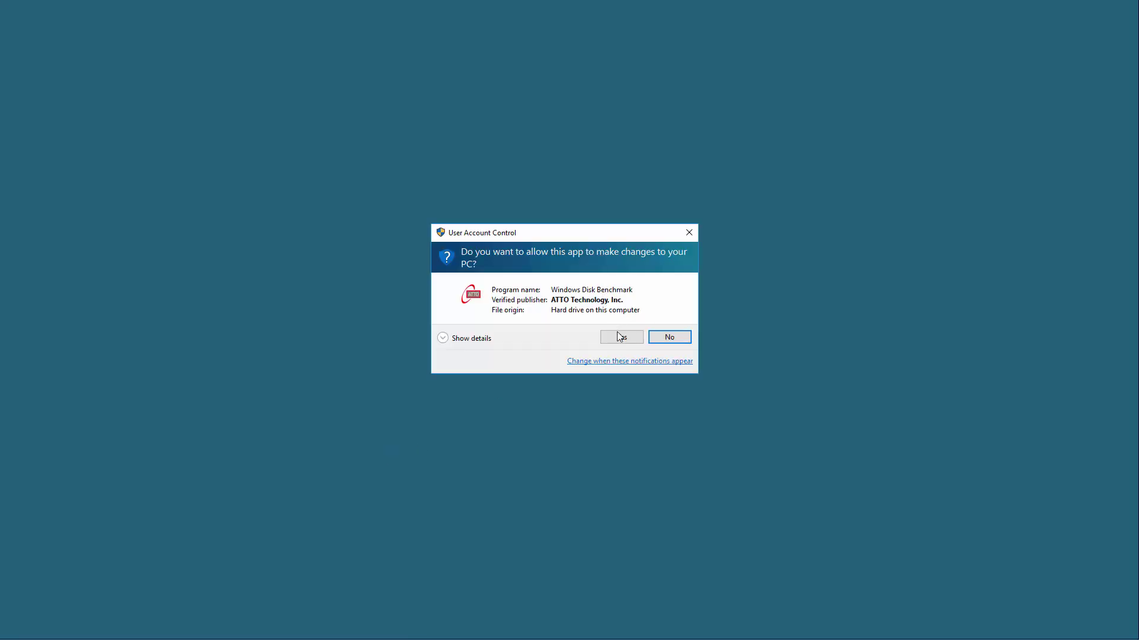
Select drive E: in ATTO Disk Benchmark and start the run, reads peaking near 553,000 KB/s.
click(619, 337)
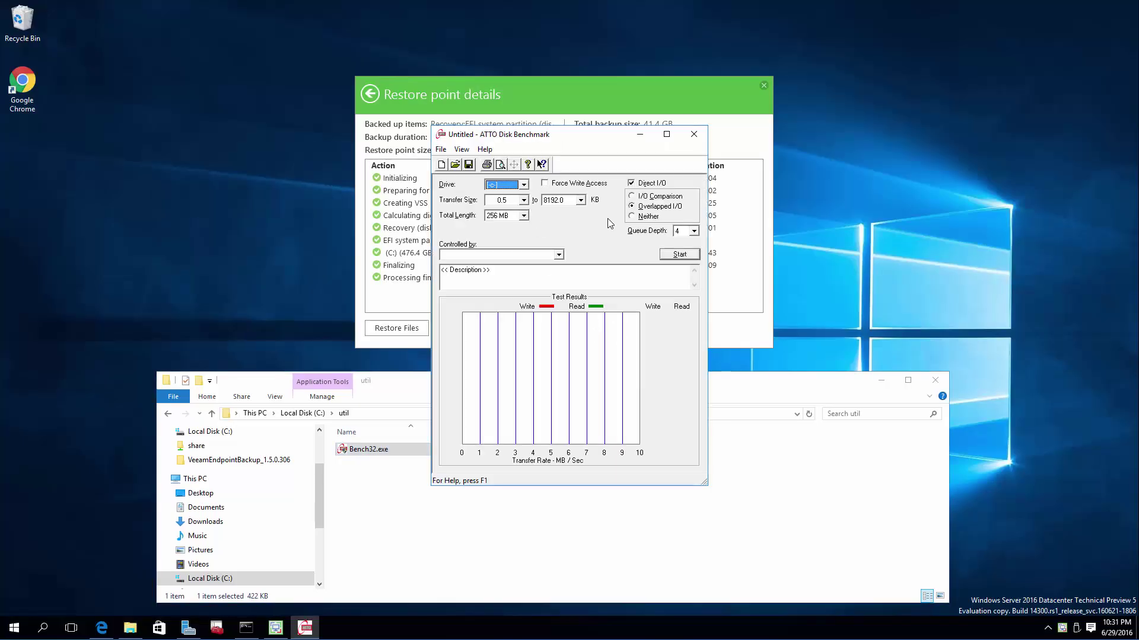
click(524, 184)
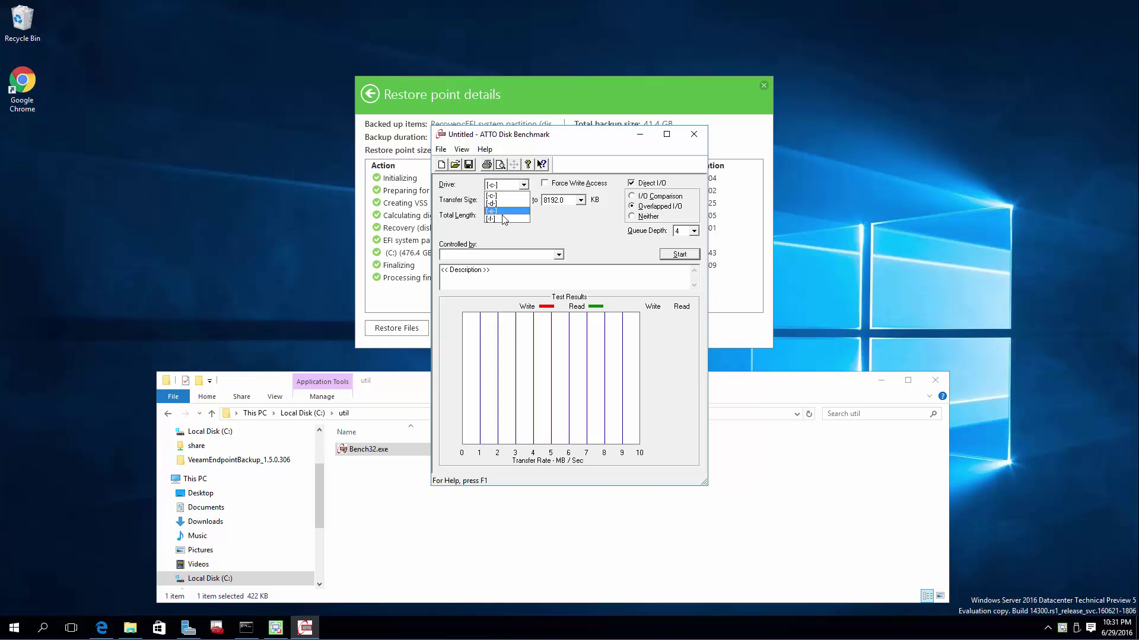
click(503, 219)
click(516, 187)
click(497, 212)
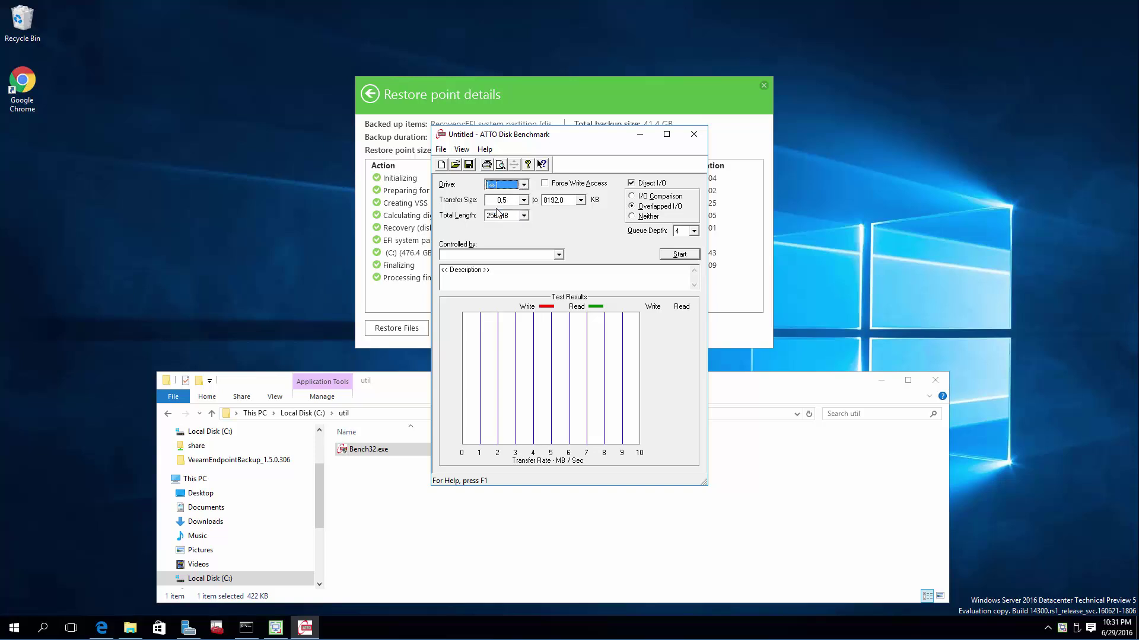
click(764, 86)
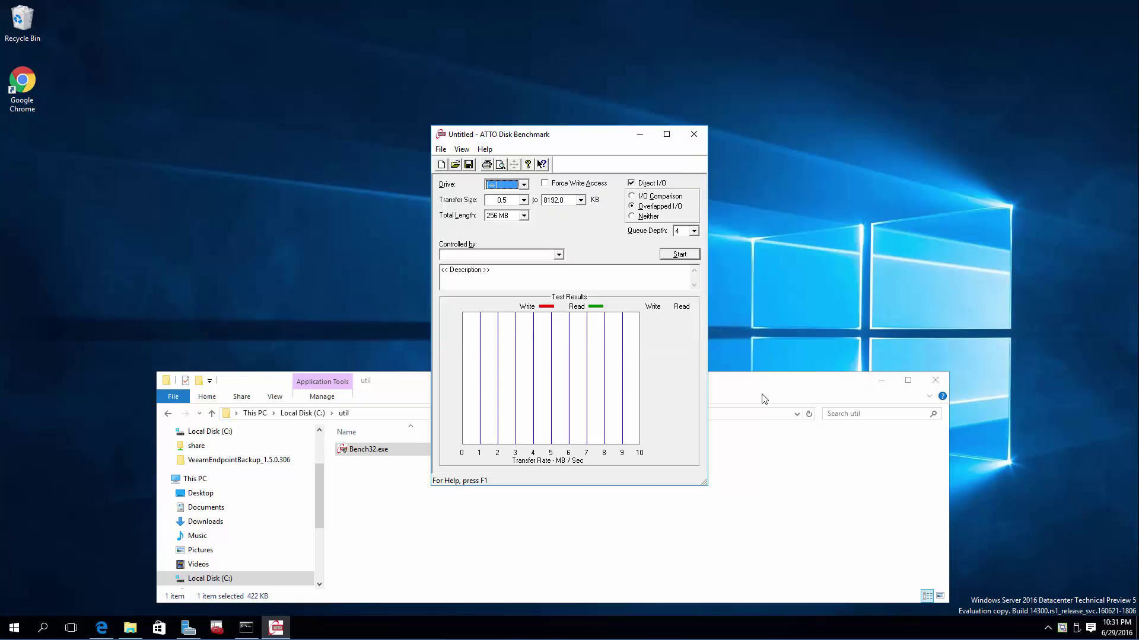
click(880, 381)
click(683, 258)
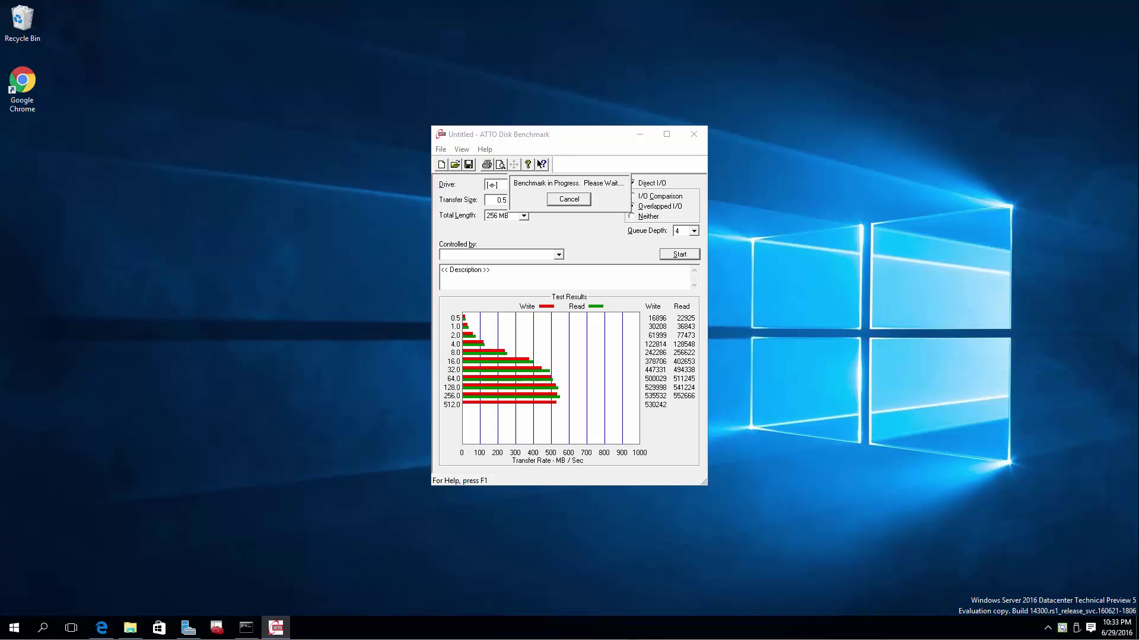
click(189, 628)
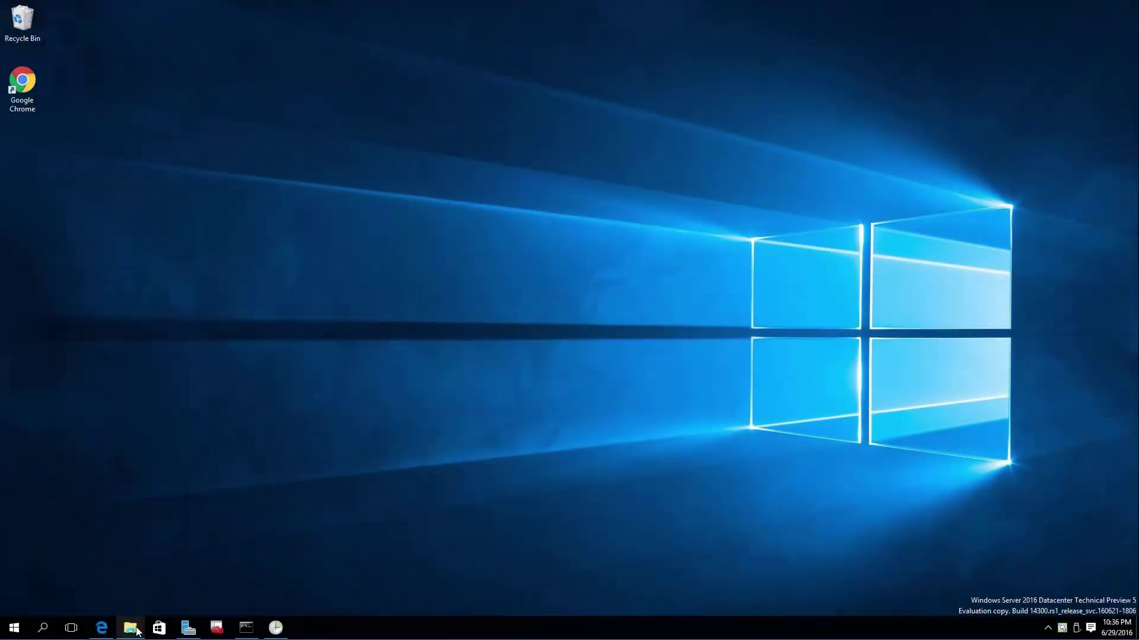
click(130, 627)
Review the Dedup (E:) drive's General and Tools properties, showing 20.2 GB used of 232 GB.
click(305, 478)
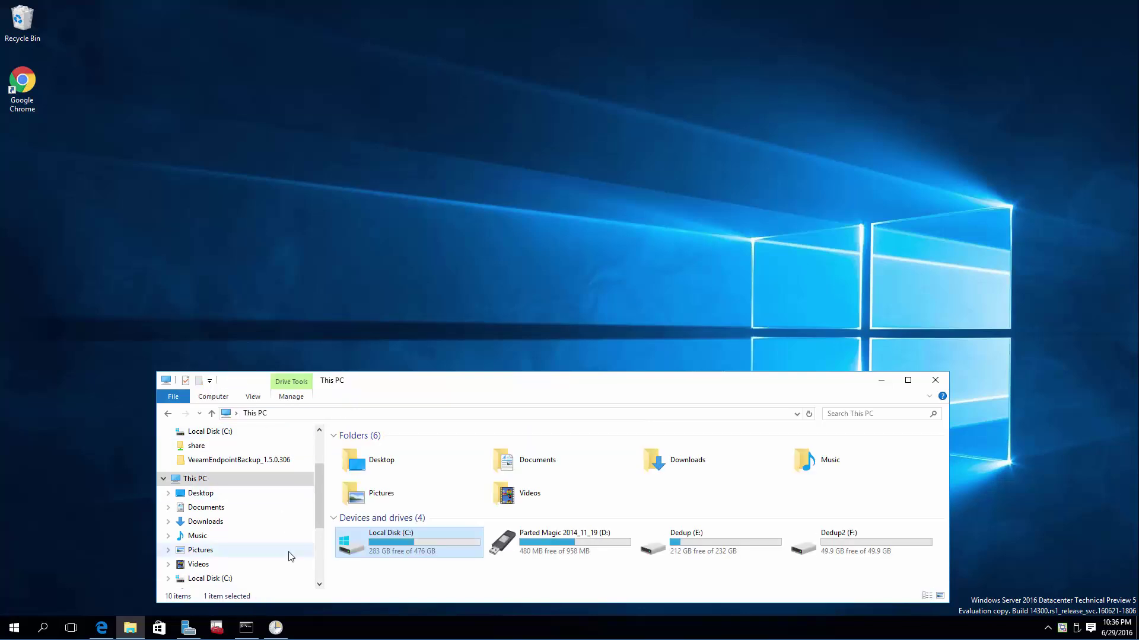
click(719, 539)
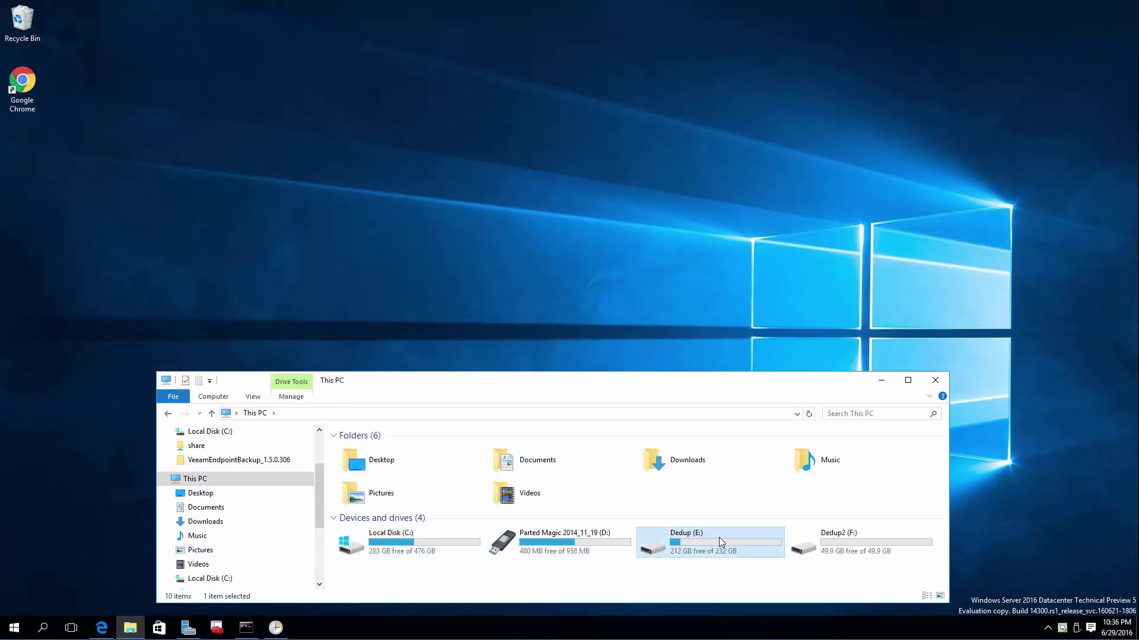
right_click(719, 537)
click(735, 530)
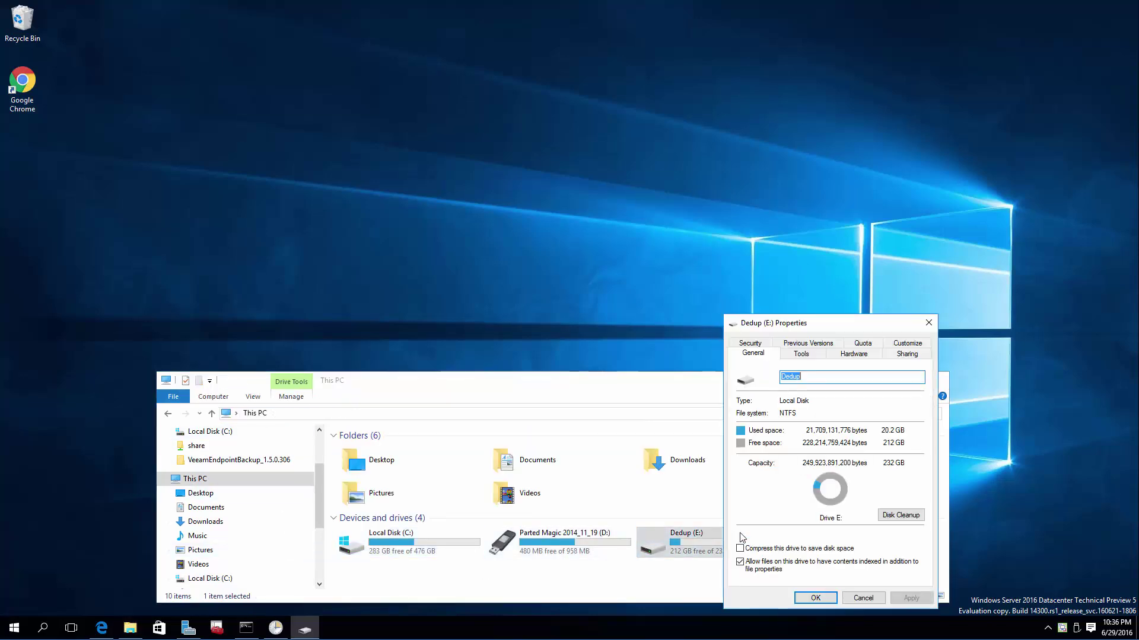
click(811, 356)
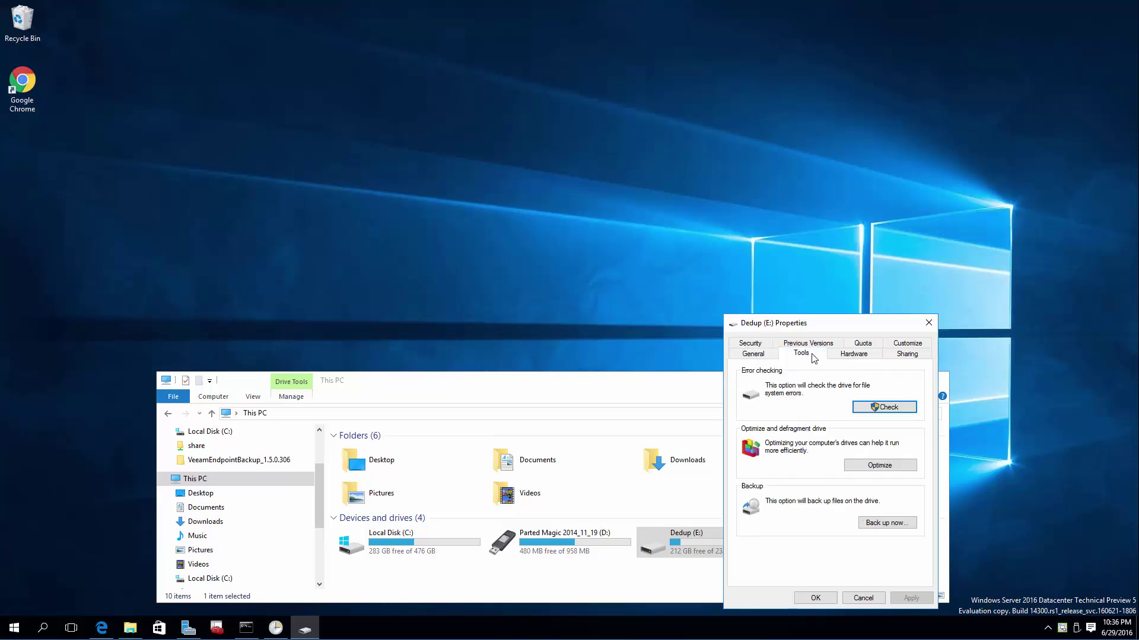
click(758, 355)
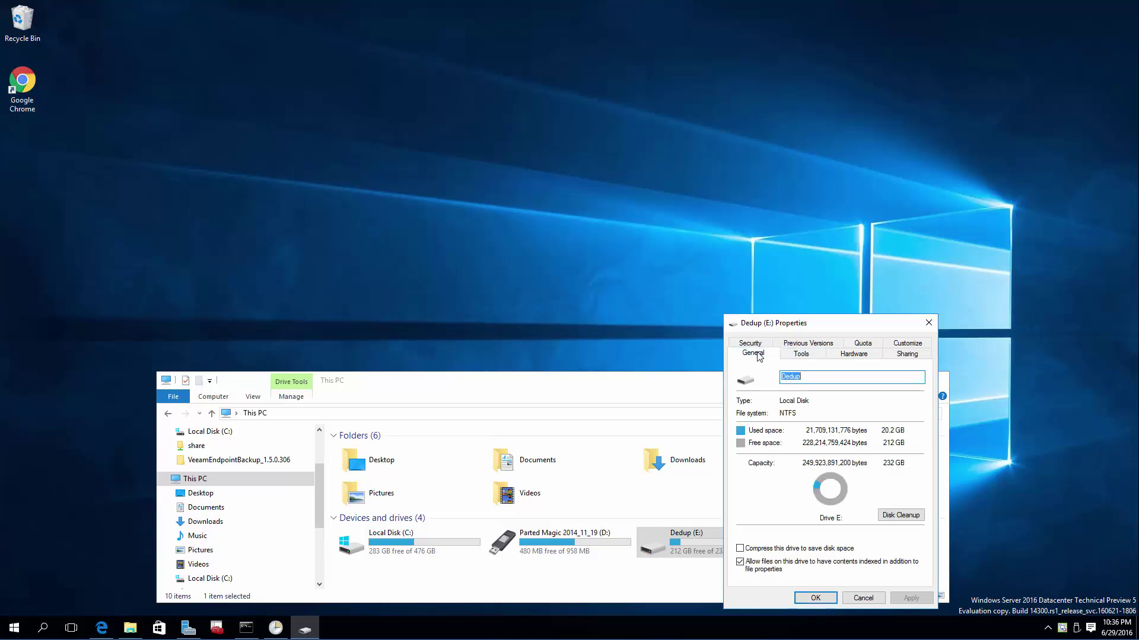
click(807, 358)
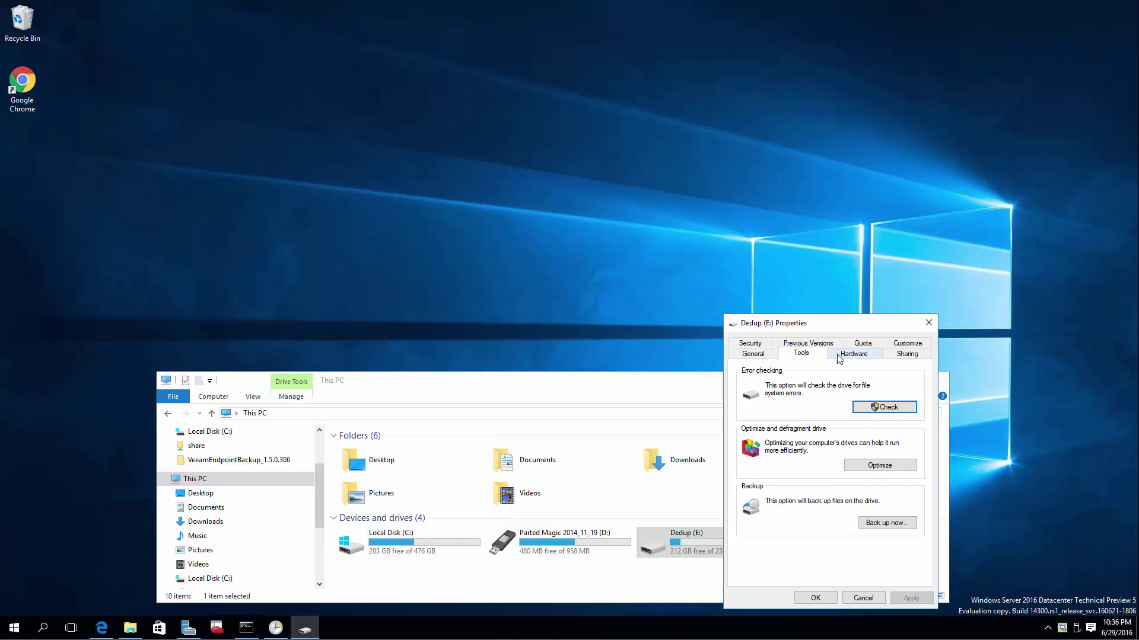
click(927, 324)
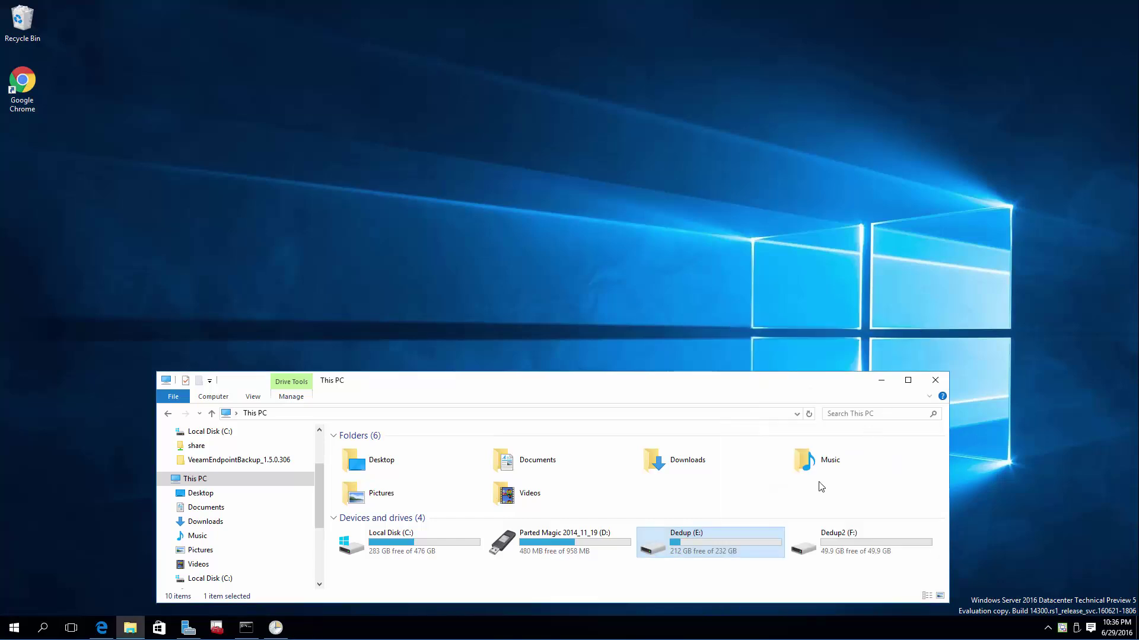
click(193, 631)
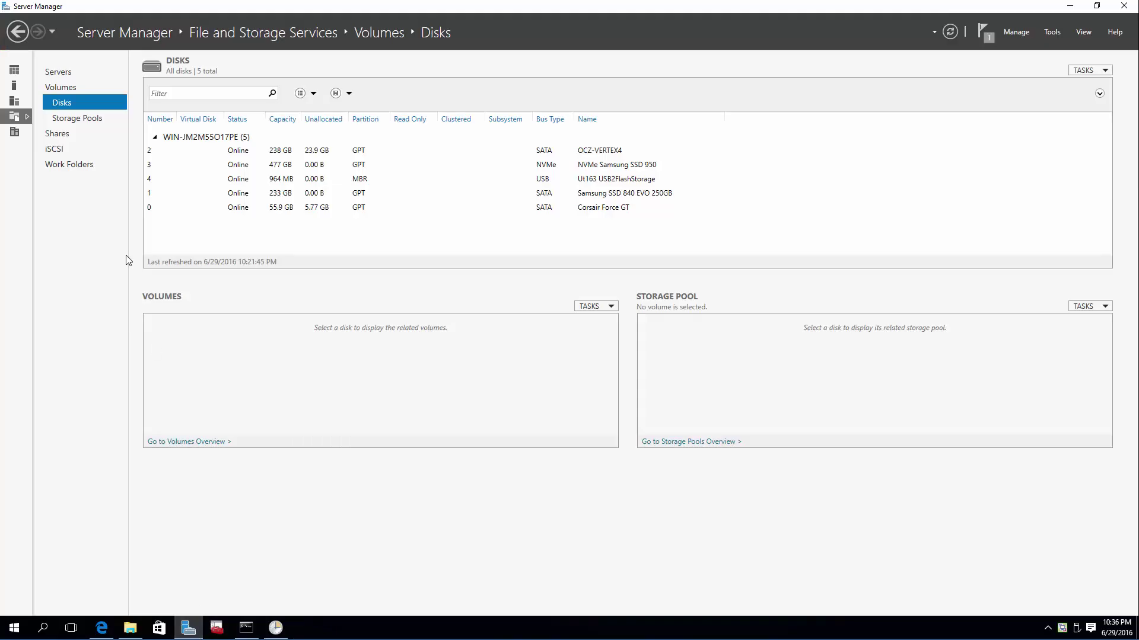
Go from Storage Pools to Volumes, where E: shows 0% deduplication rate and 0.00 B savings, and check the Disk and Volumes TASKS menus.
click(83, 119)
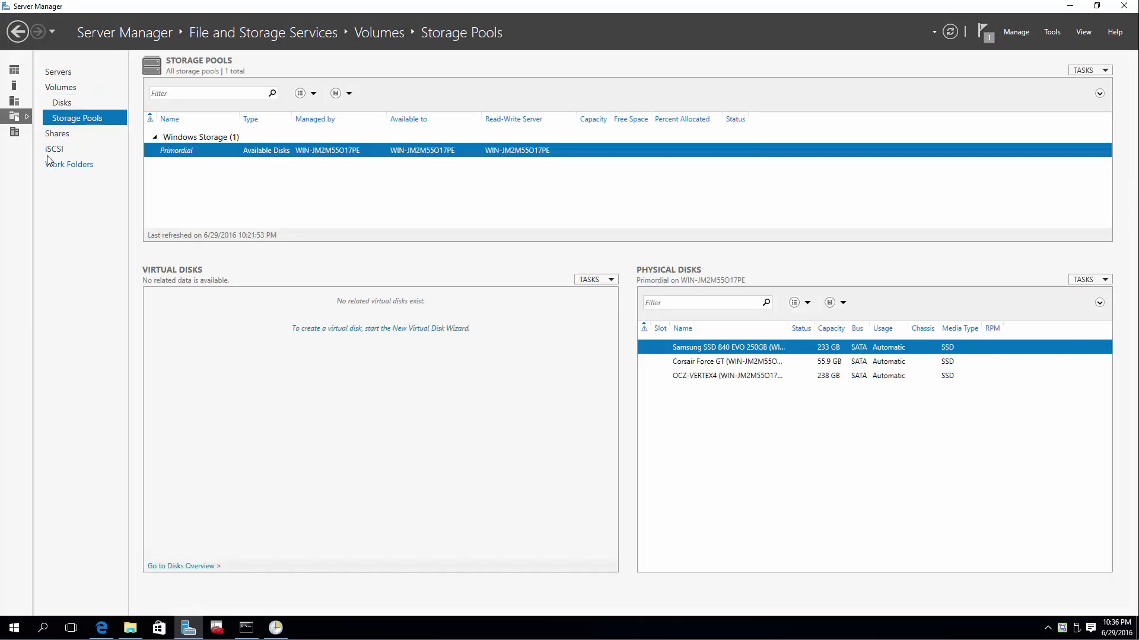
click(61, 88)
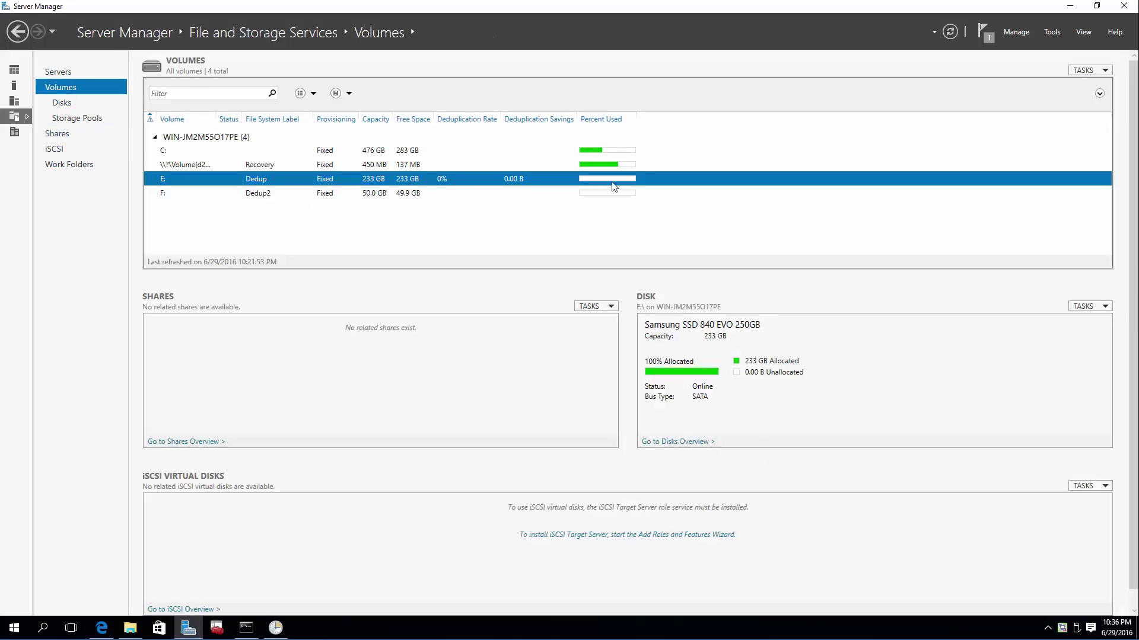
mouse_move(606, 183)
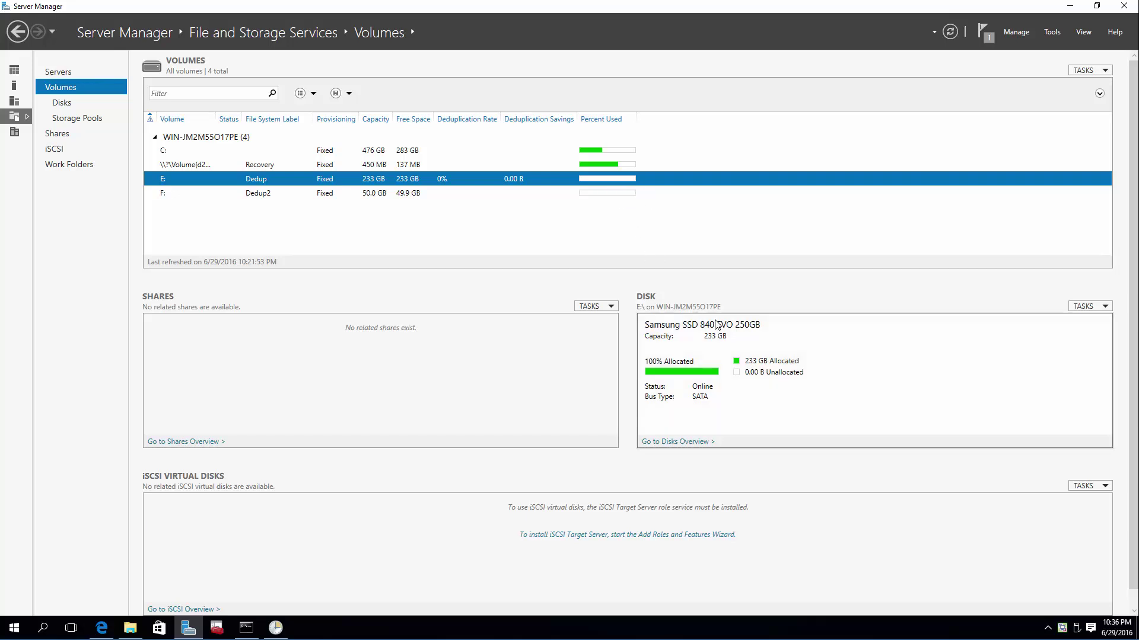
click(1106, 309)
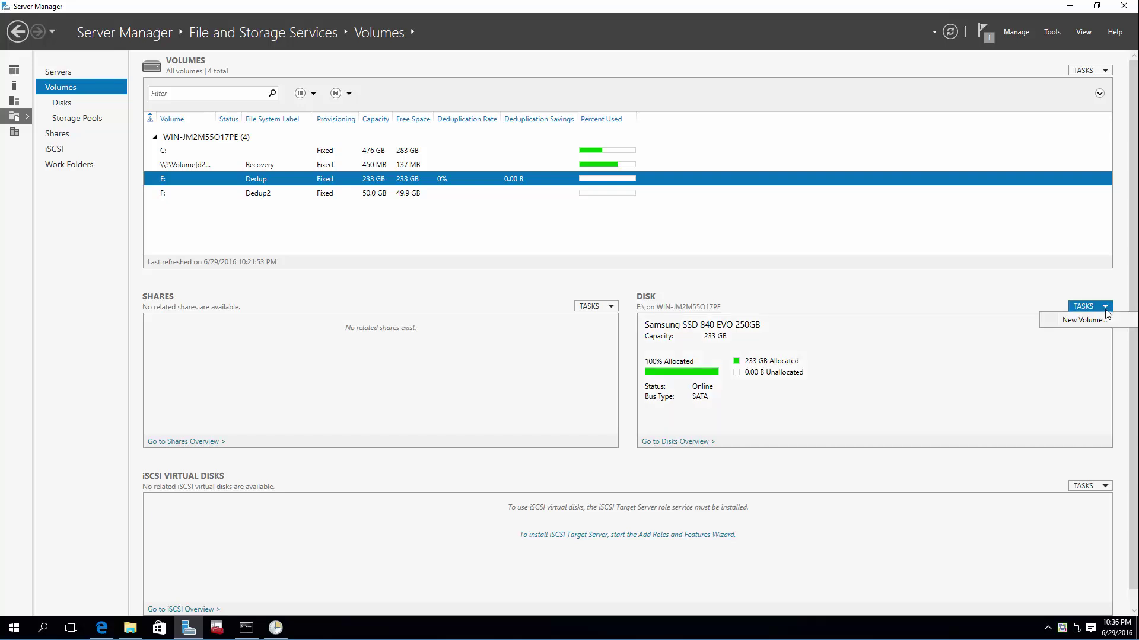
click(1106, 71)
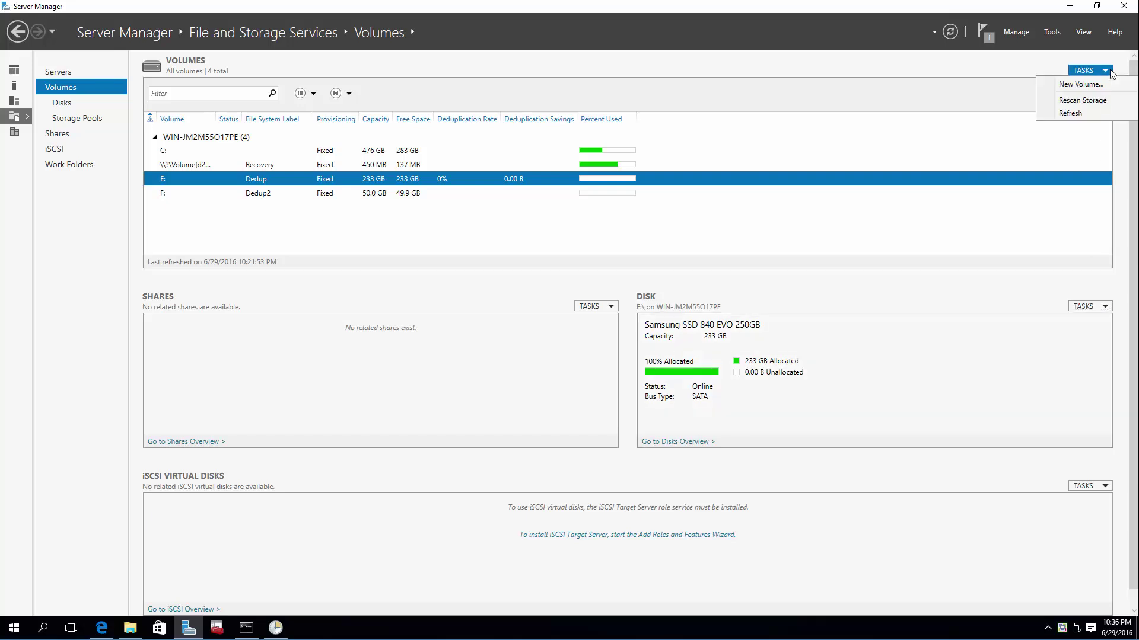
click(1106, 70)
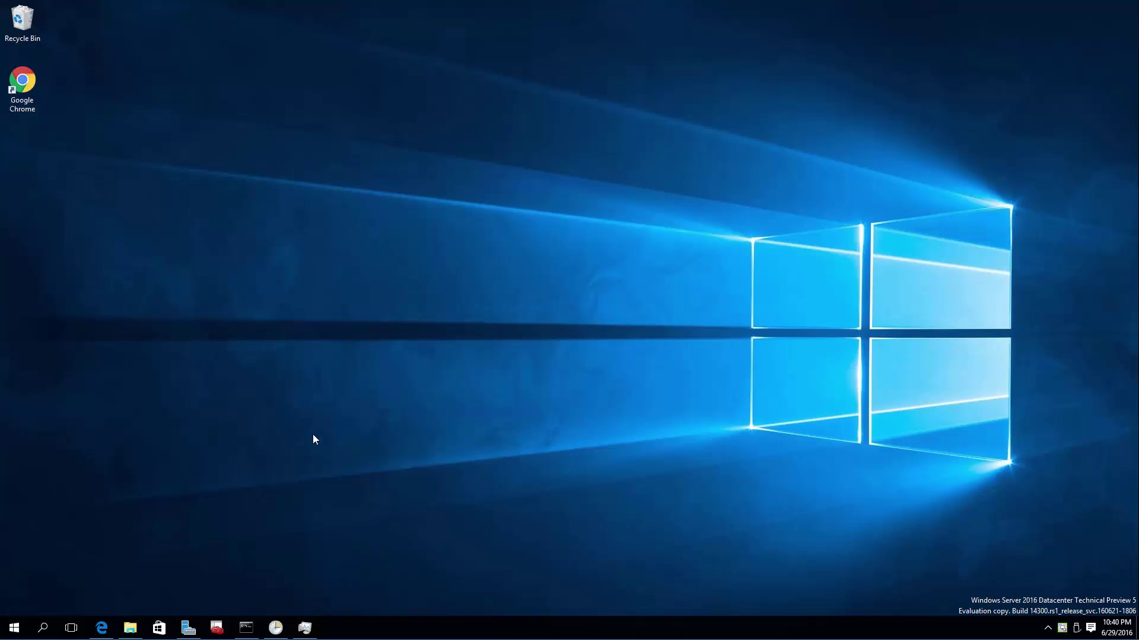
In Edge, load 'tinkertry' in a new tab to reach the TinkerTry.com home page.
click(101, 628)
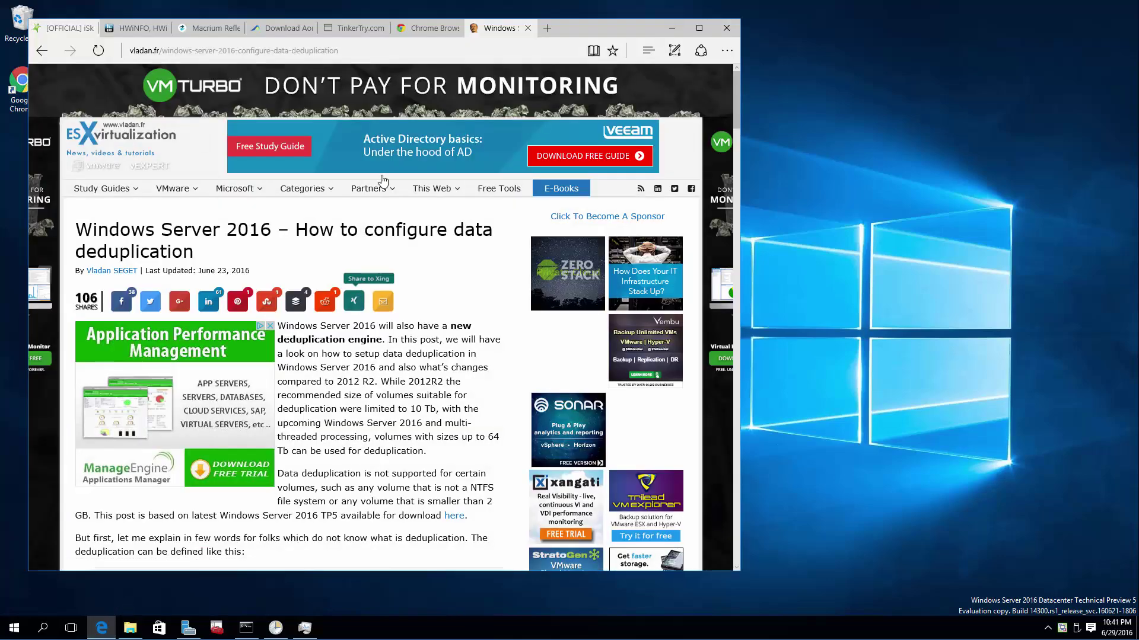
click(322, 65)
key(ctrl+t)
text(tinkertry.com)
key(Return)
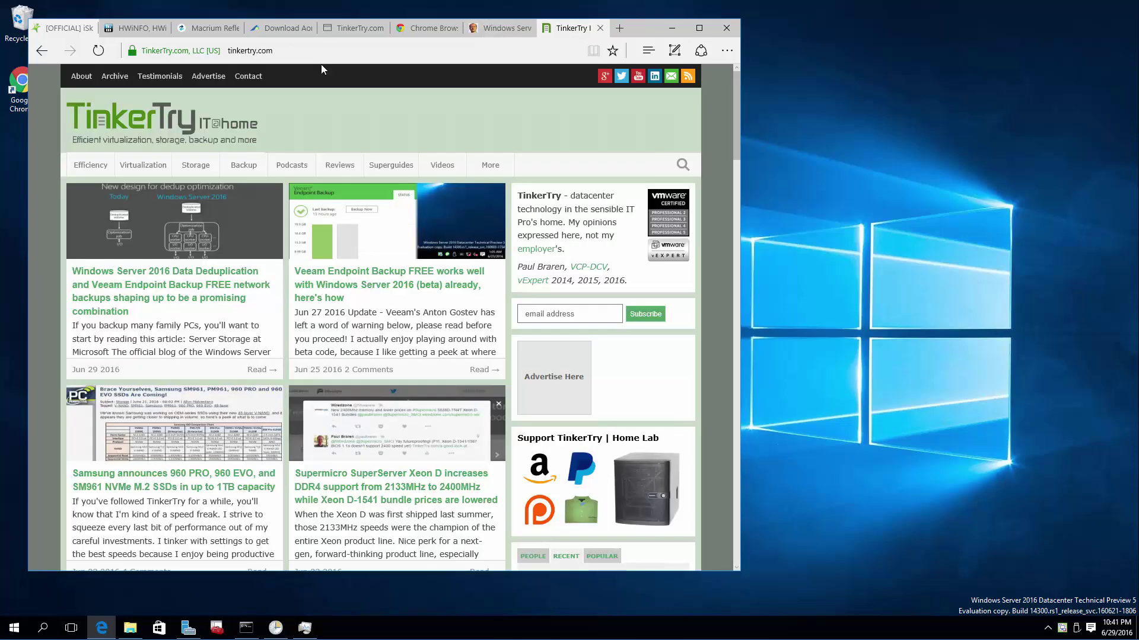